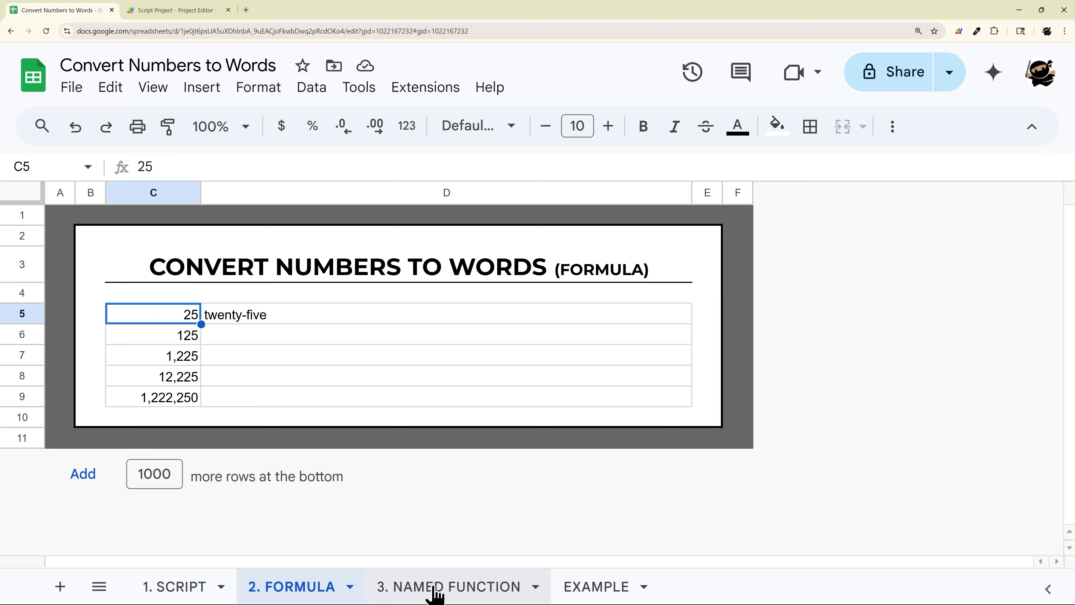
- Open the 3. NAMED FUNCTION sheet and inspect the CONVERT_NUMBERS formula in D5
left_click(437, 587)
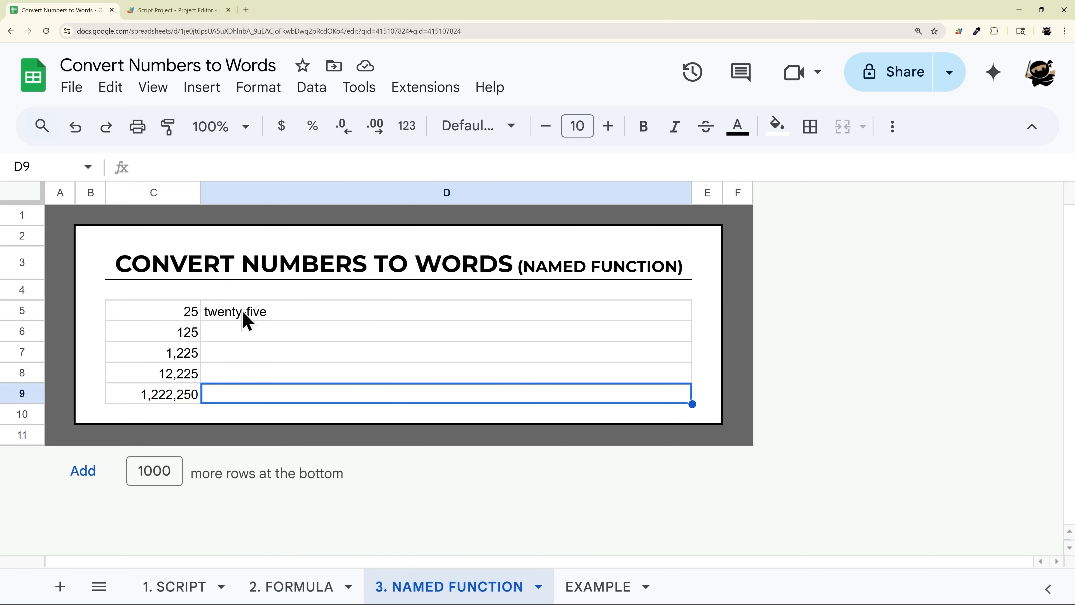
left_click(265, 311)
double_click(265, 311)
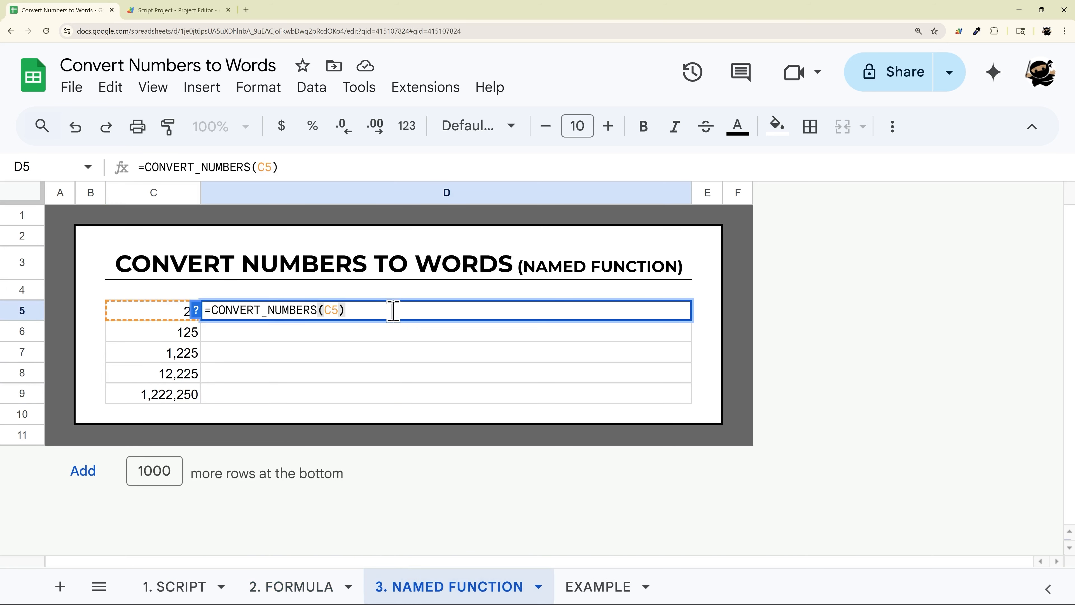
left_click_drag(393, 311, 205, 318)
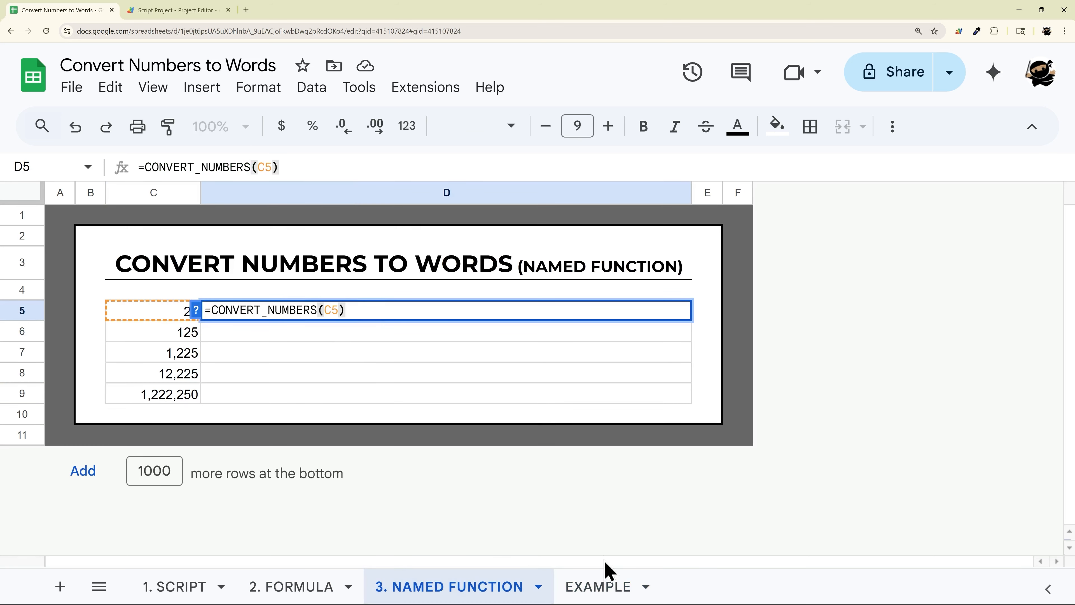
- Open the EXAMPLE sheet and examine how NUMBERWORDS is used inside the contract text formula in C7
left_click(603, 586)
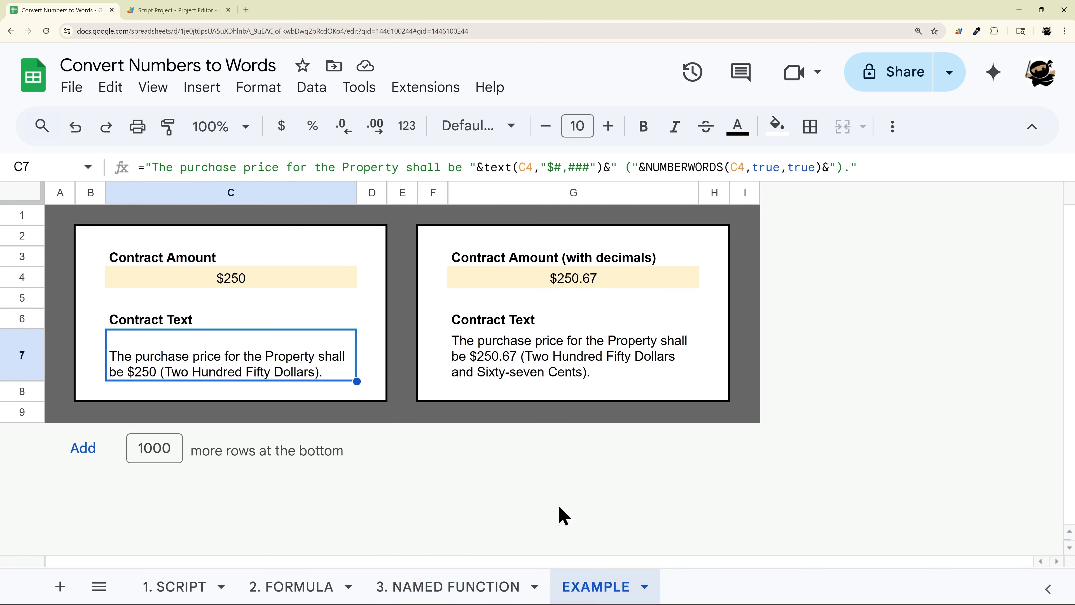
double_click(194, 358)
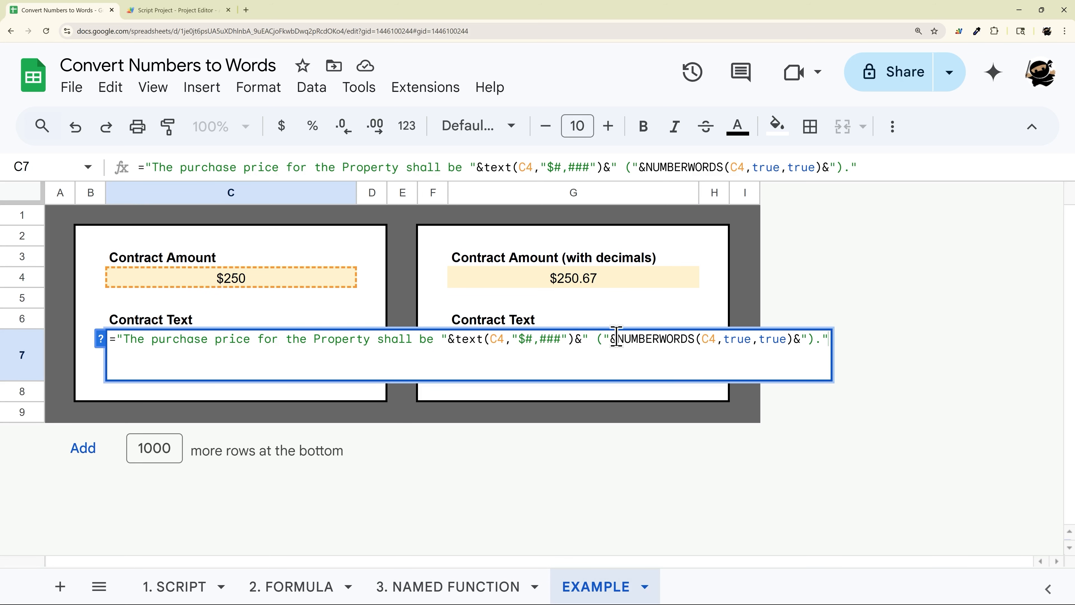
left_click_drag(616, 338, 796, 334)
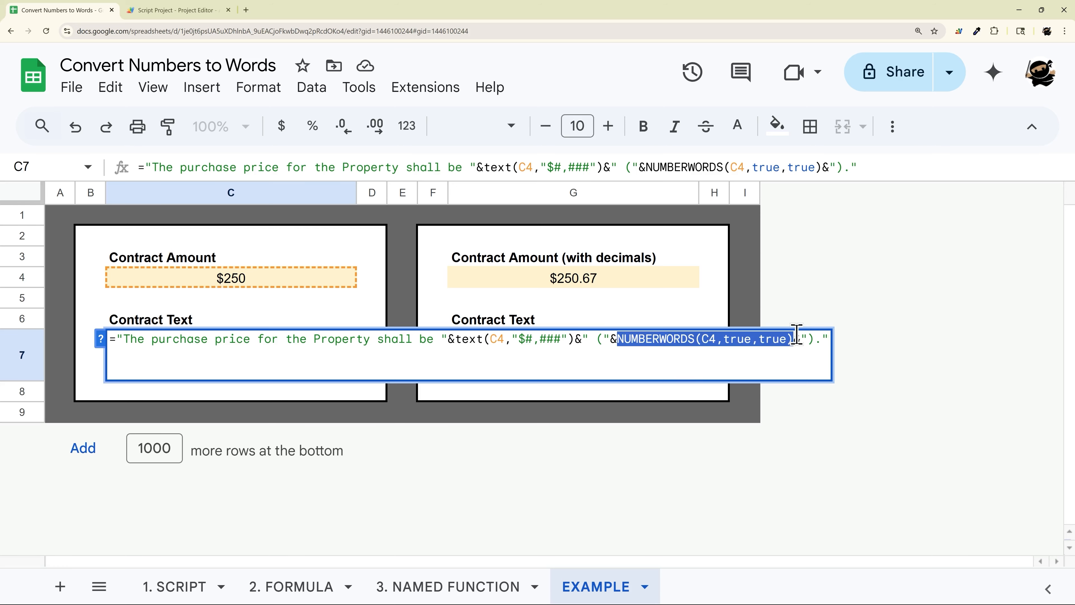
key("Escape")
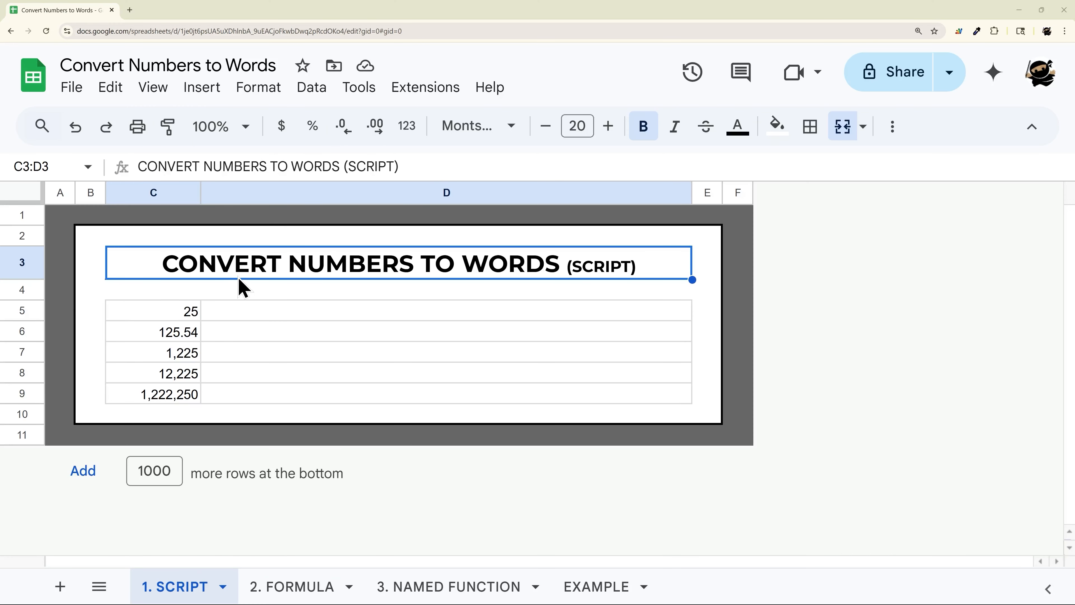
- Open the Apps Script editor from the spreadsheet and replace the default code with the pasted NUMBERWORDS script
left_click(409, 89)
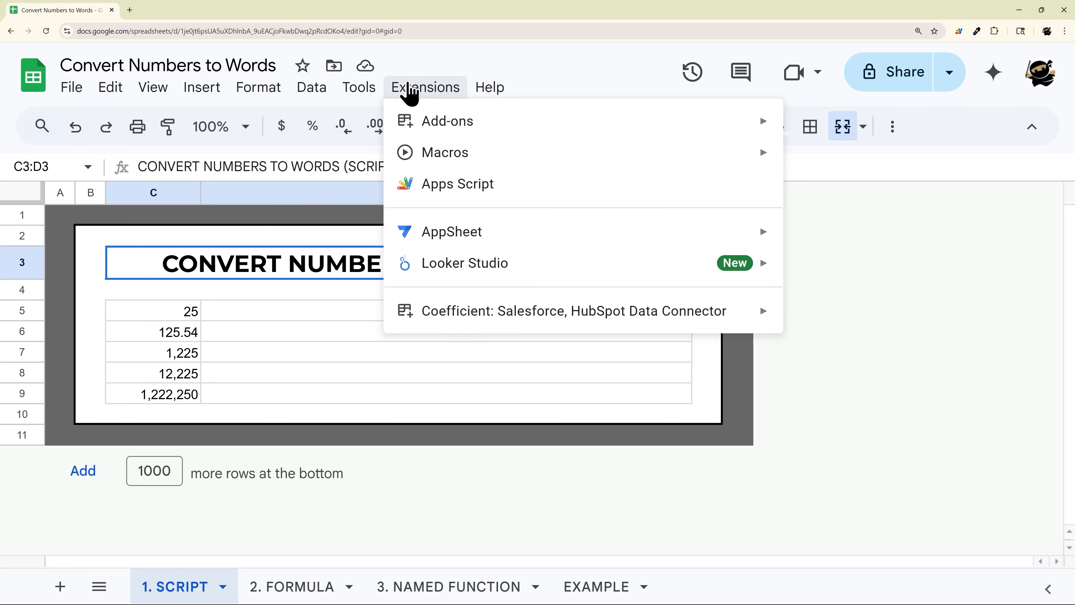
left_click(471, 188)
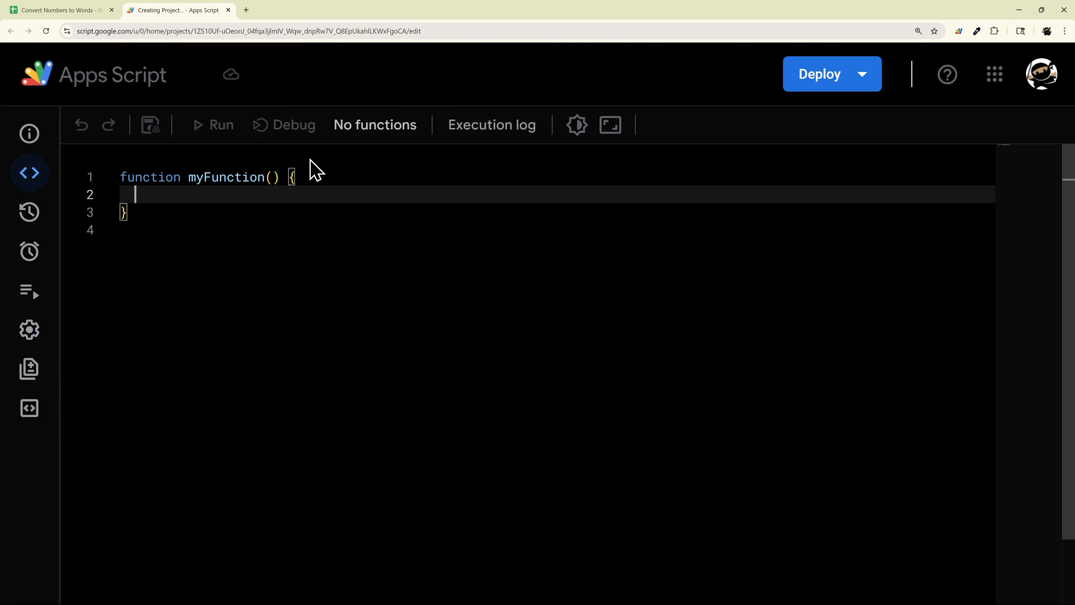
left_click(1003, 275)
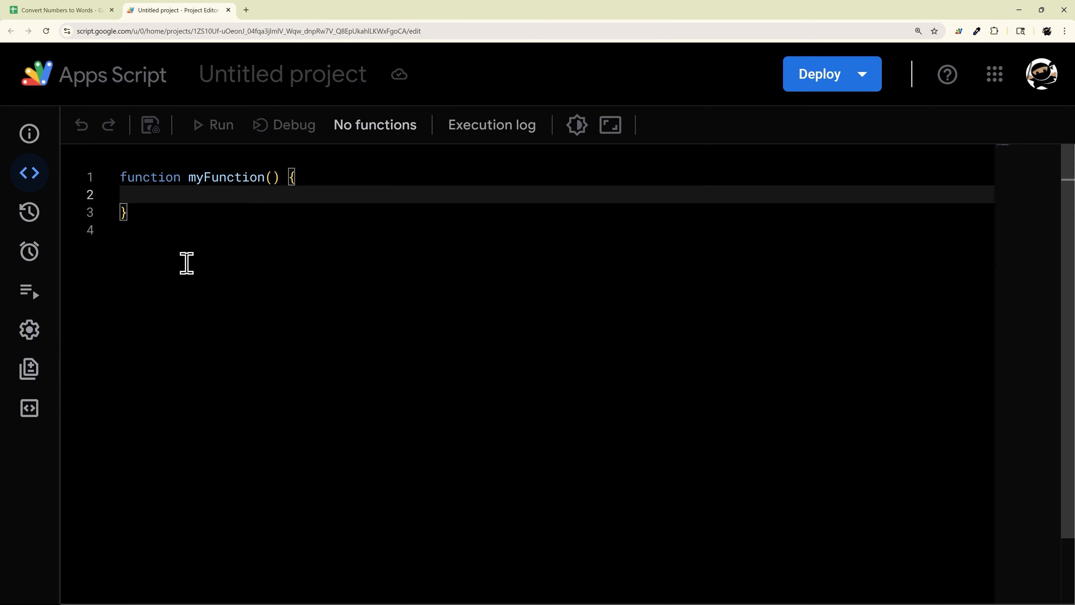
key("ctrl+a")
key("BackSpace")
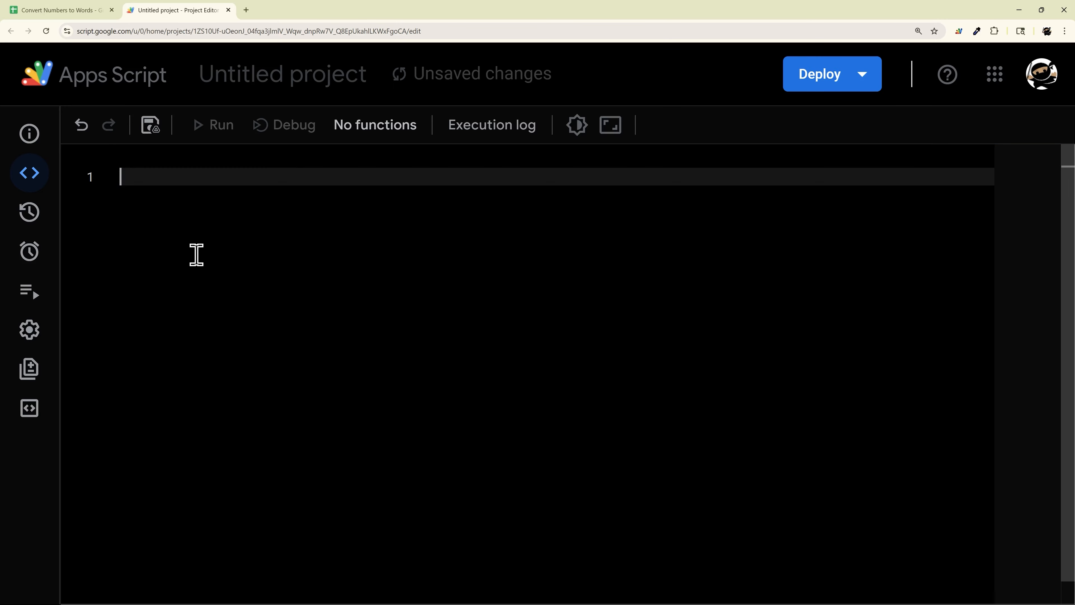
key("ctrl+v")
scroll(277, 293, "up", 15)
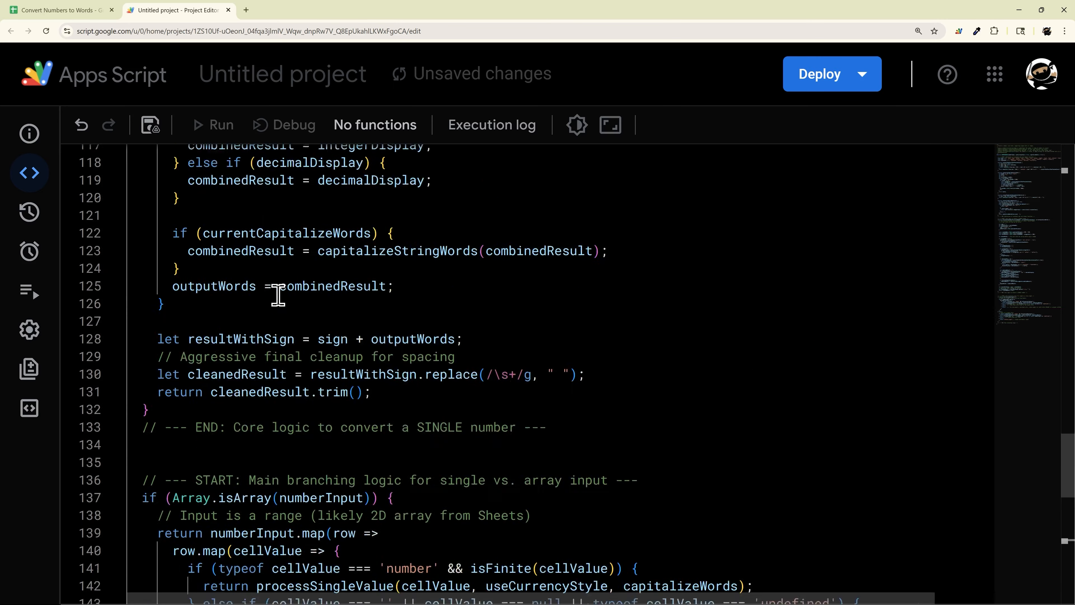
scroll(277, 292, "up", 20)
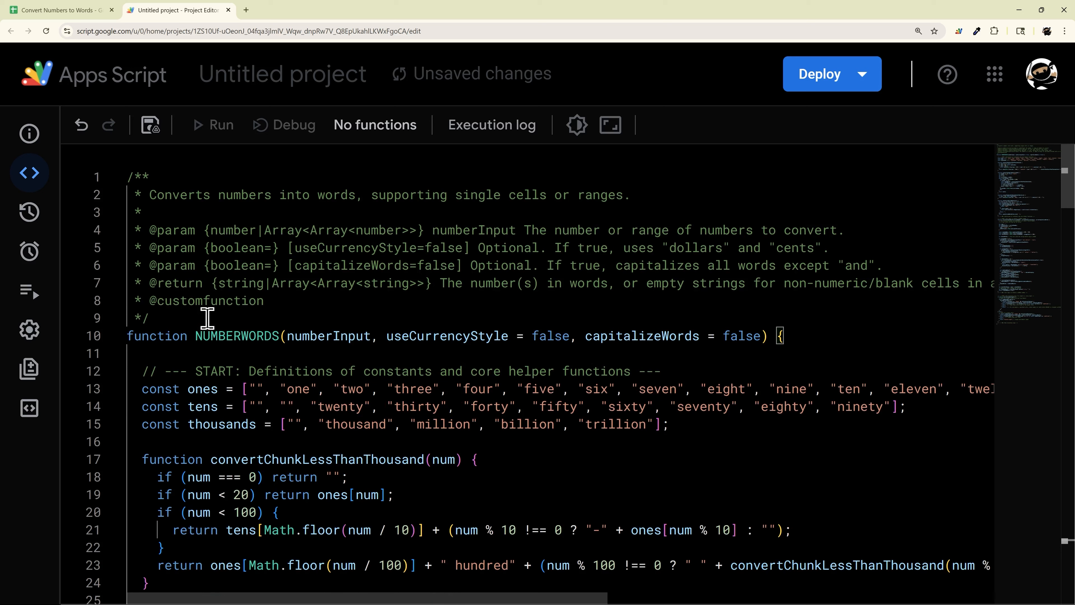
left_click_drag(195, 337, 276, 333)
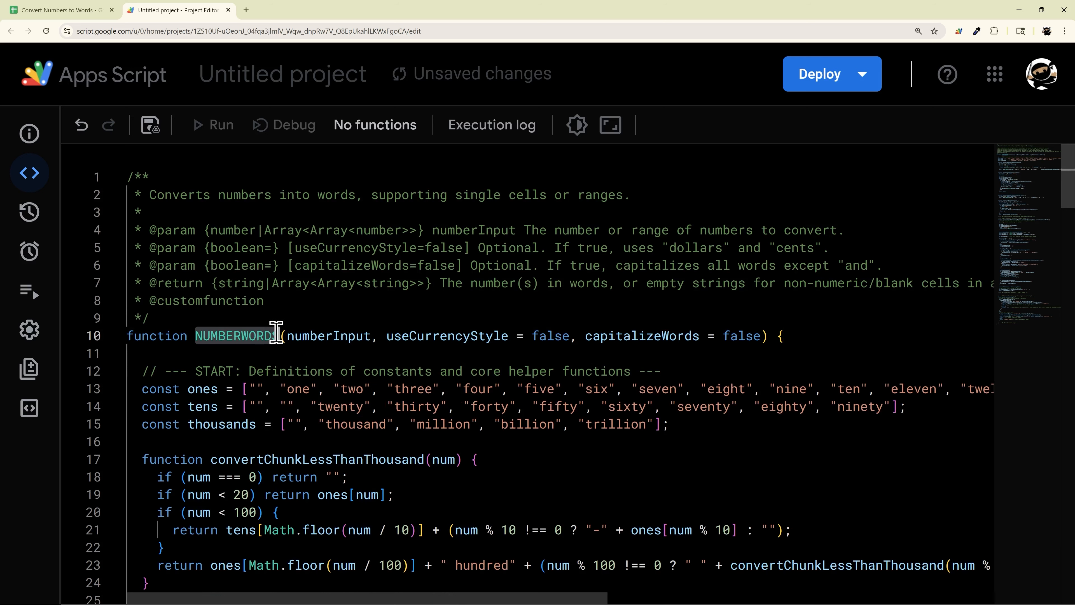
left_click(241, 335)
type("TO")
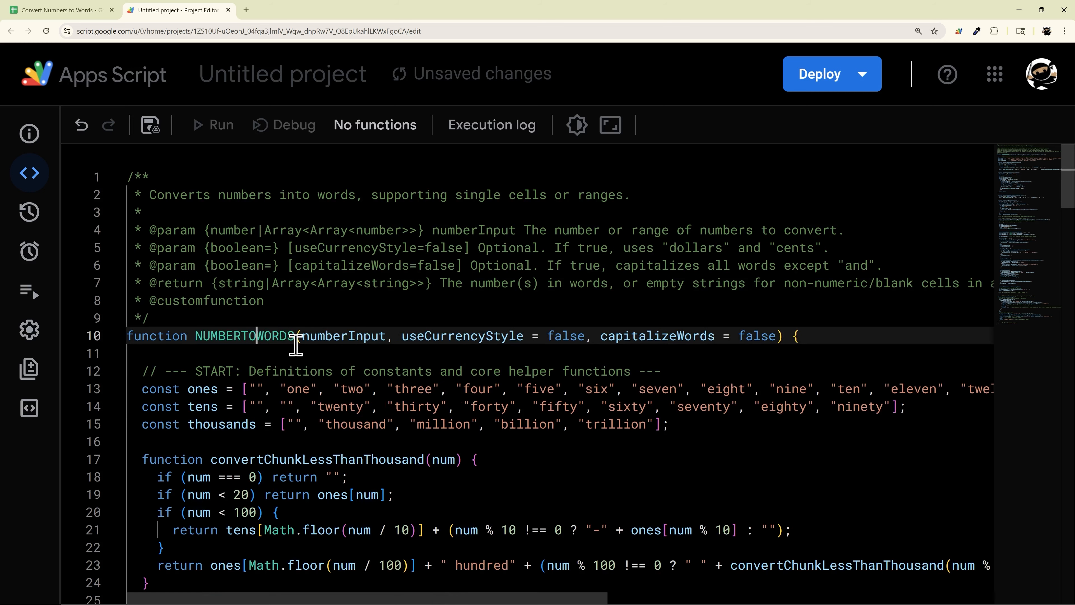
key("BackSpace")
key("BackSpace")
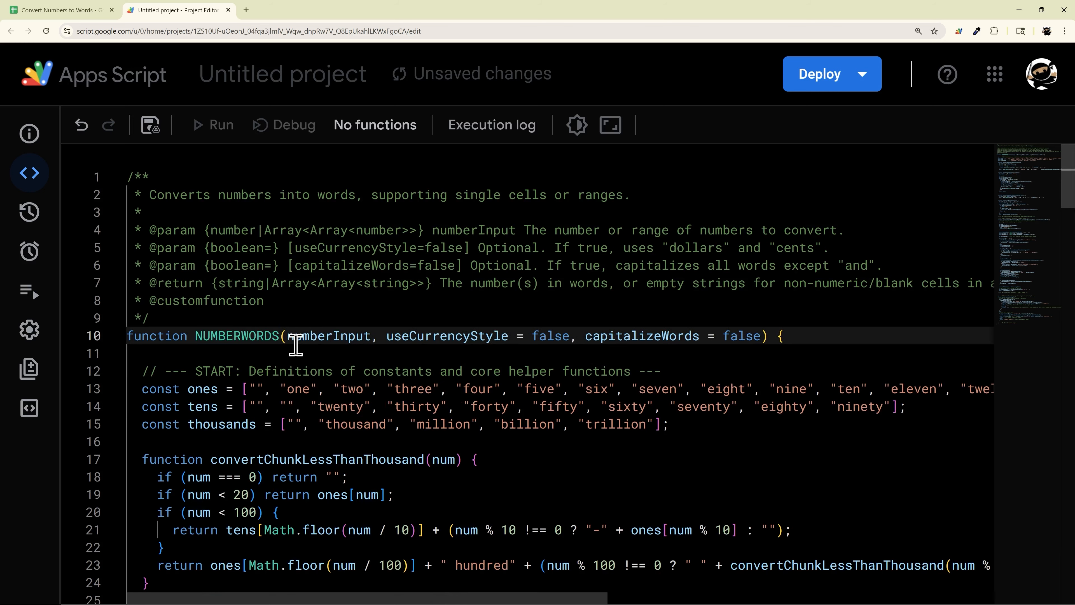
- Save the script project and rename it Script Project
left_click(153, 127)
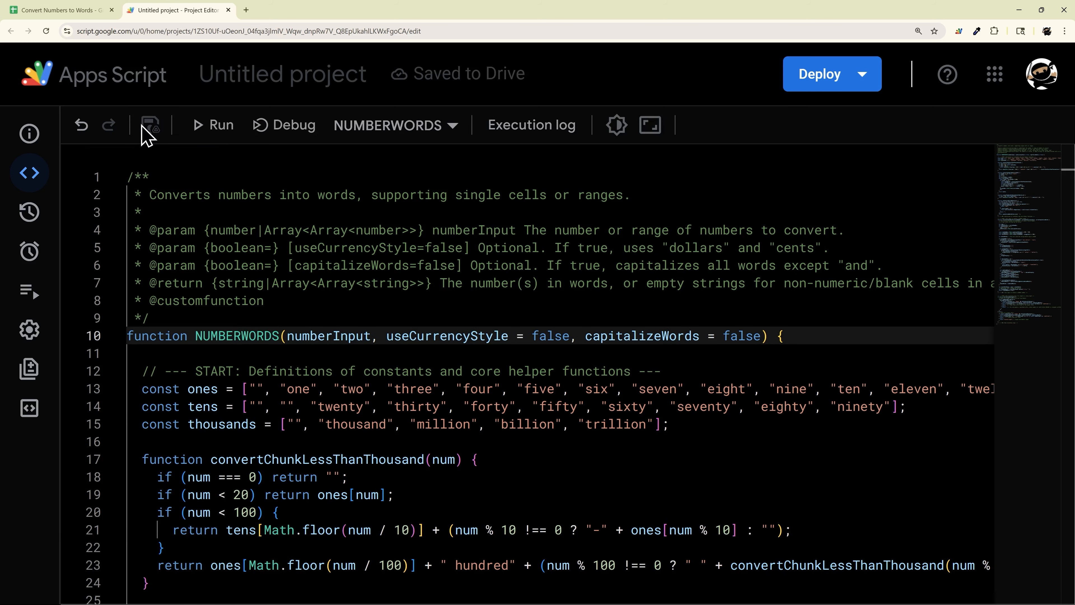
left_click(275, 85)
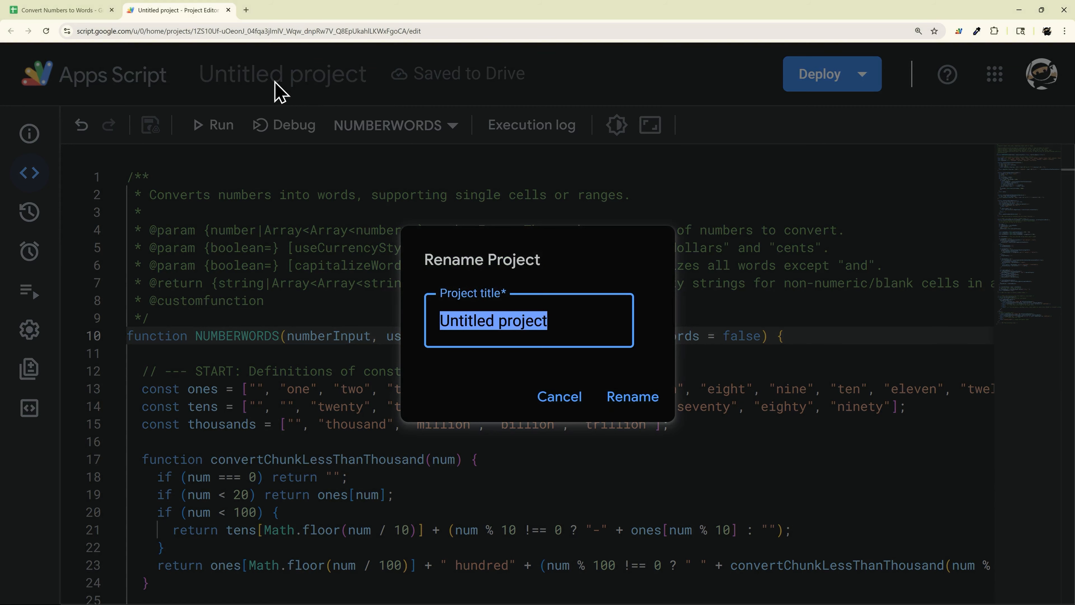
type("Scrip")
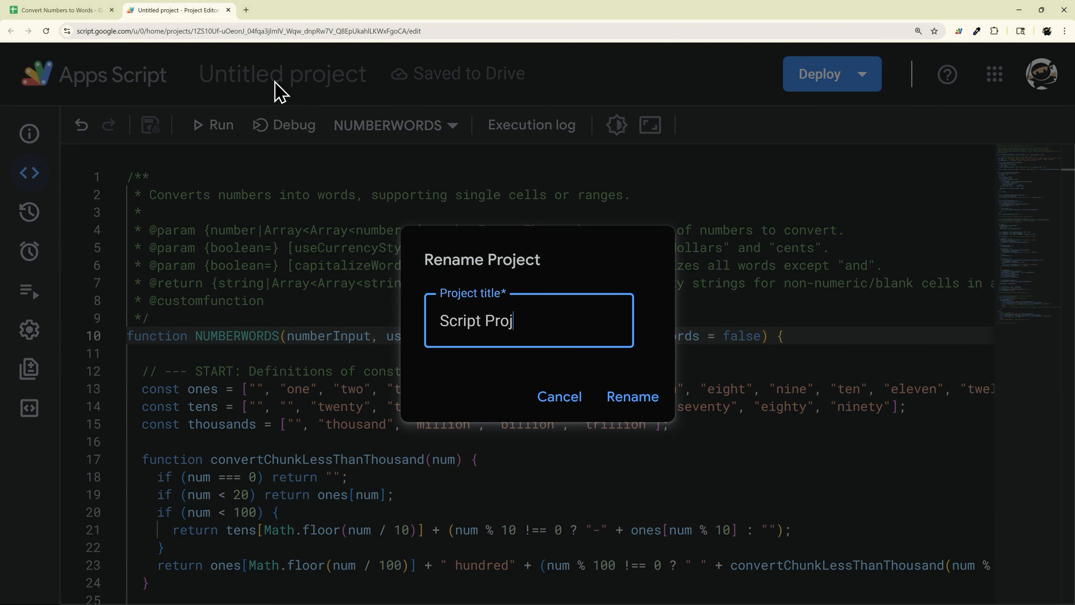
key("Return")
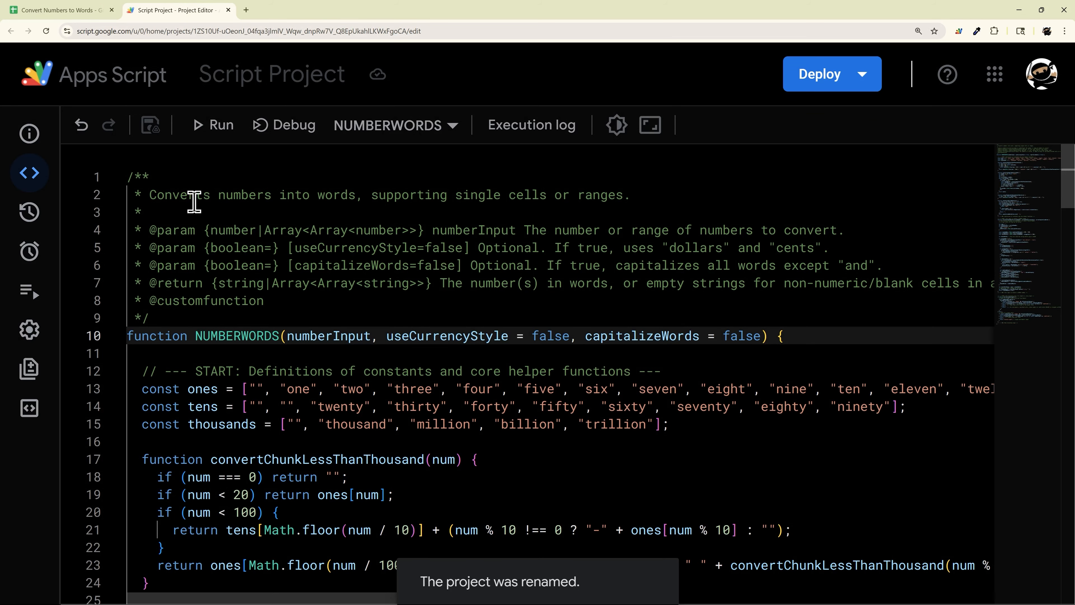
- Return to the spreadsheet and start a NUMBERWORDS formula in D5 of the 1. SCRIPT sheet referencing C5
left_click(74, 14)
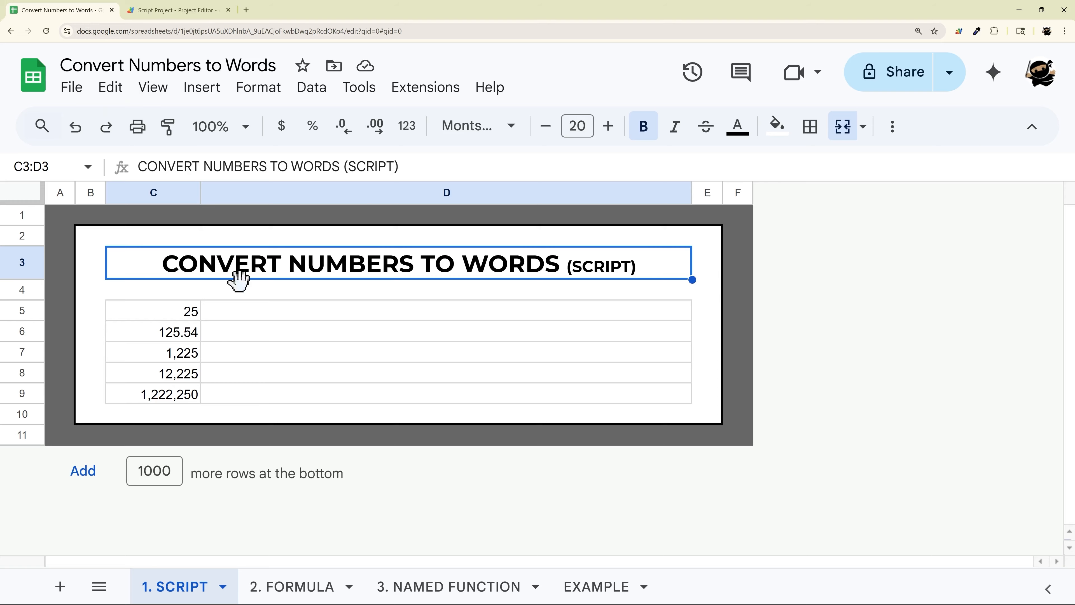
left_click(256, 323)
type("=NUM")
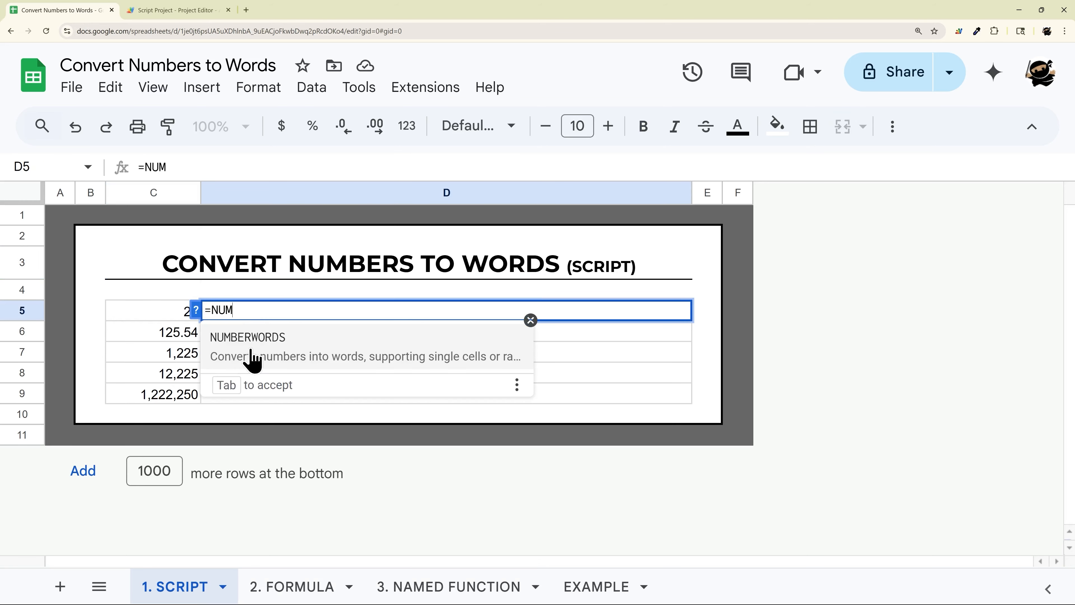
left_click(250, 348)
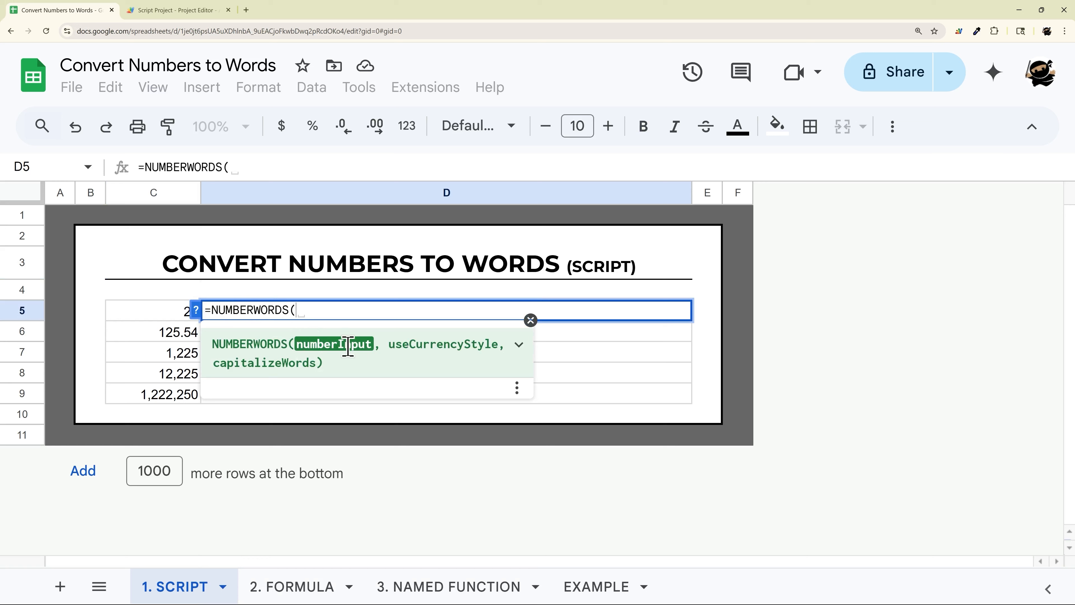
type("2")
key("BackSpace")
key("BackSpace")
key("BackSpace")
key("BackSpace")
left_click(164, 312)
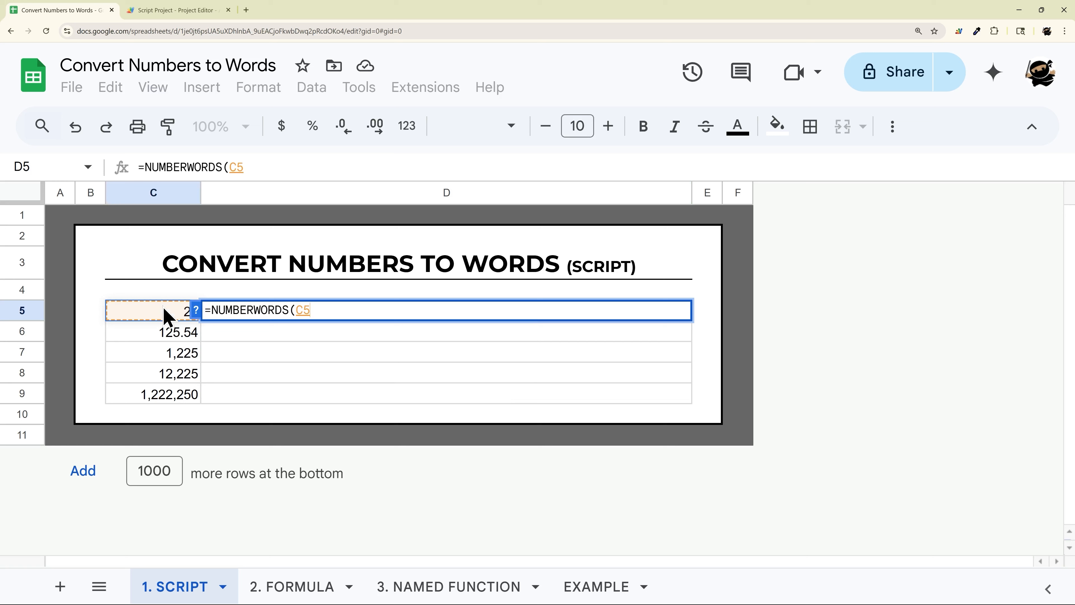
- Expand the NUMBERWORDS argument help to review its optional currency and capitalization parameters
type(",")
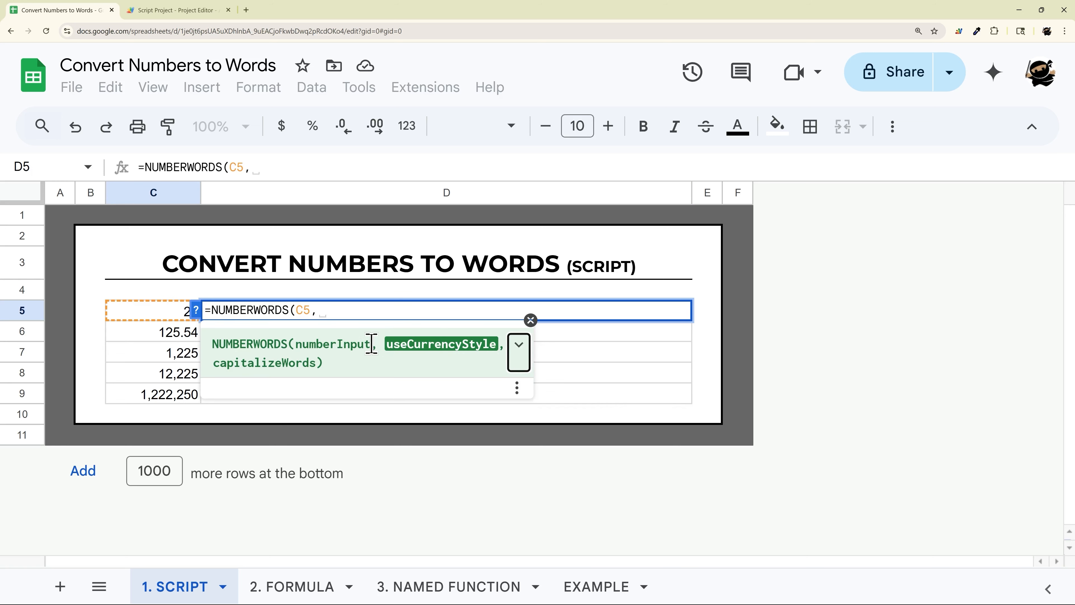
left_click(519, 352)
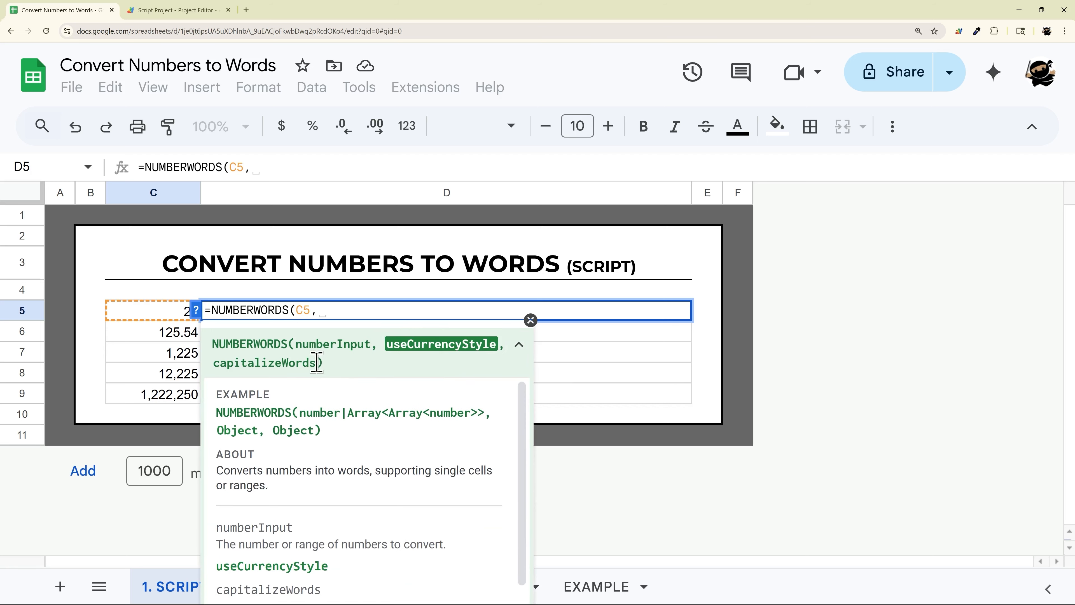
left_click_drag(317, 362, 227, 362)
- Remove the extra comma and complete D5's formula as =NUMBERWORDS(C5)
left_click(342, 311)
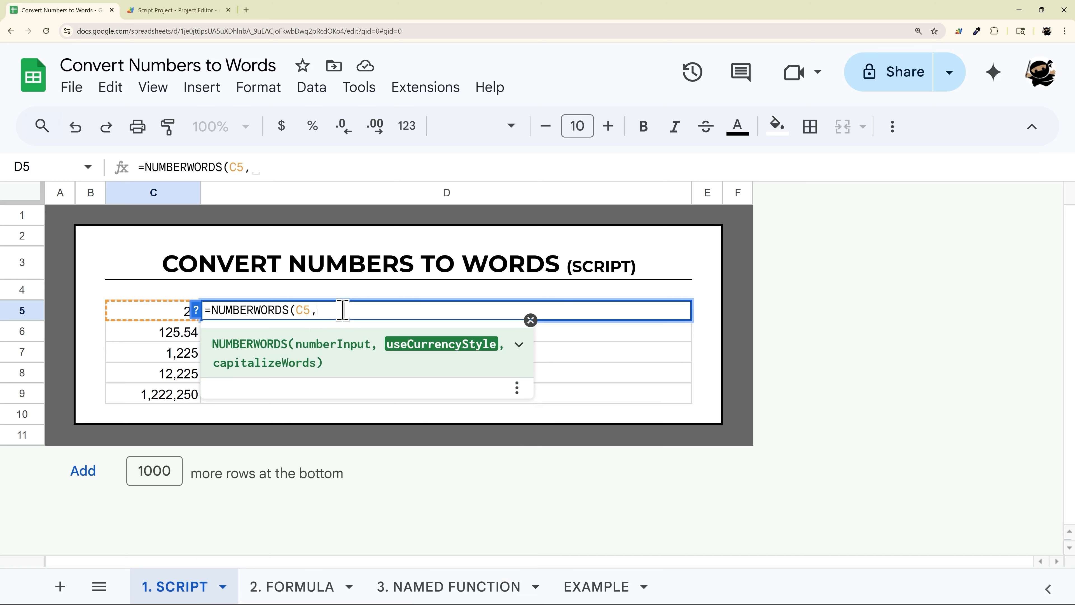
key("BackSpace")
key("BackSpace")
type(")")
key("Return")
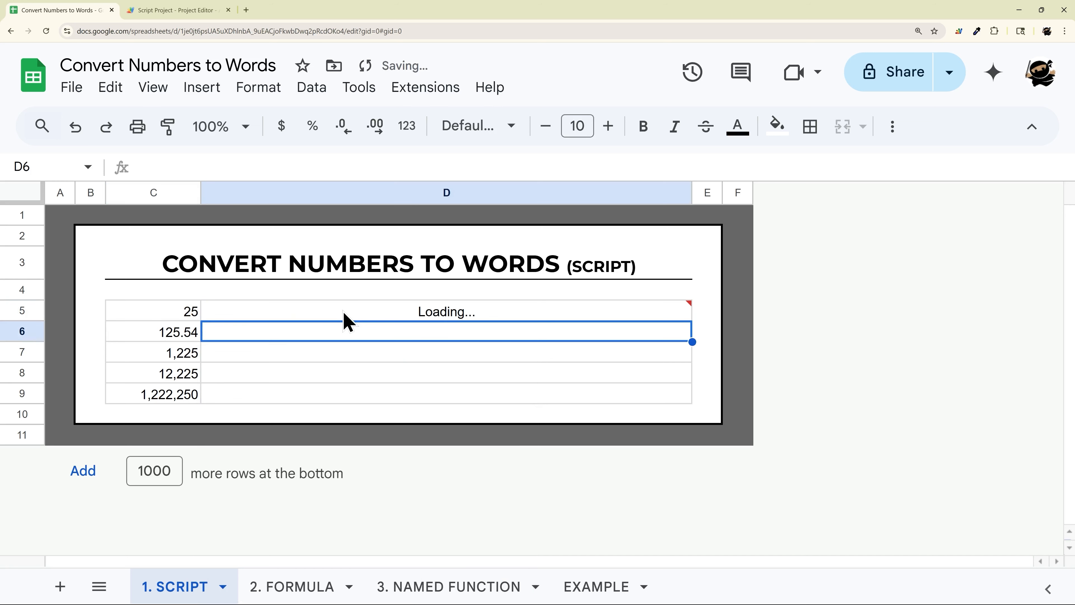
- Change D5's formula to =NUMBERWORDS(C5:C9) so it converts the whole number range
left_click(295, 313)
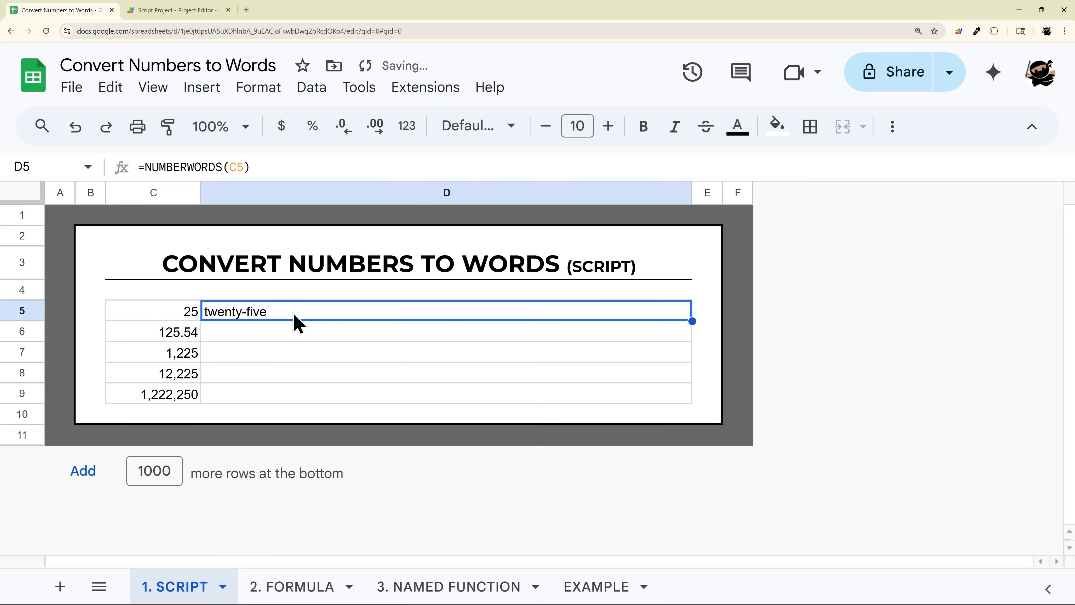
double_click(313, 309)
type(":")
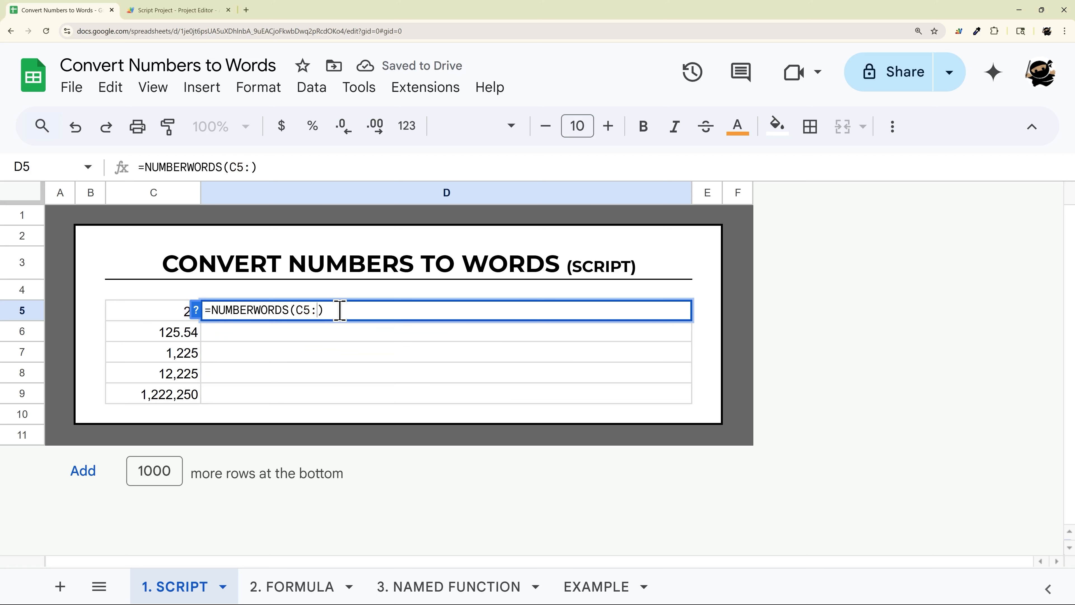
type("C9")
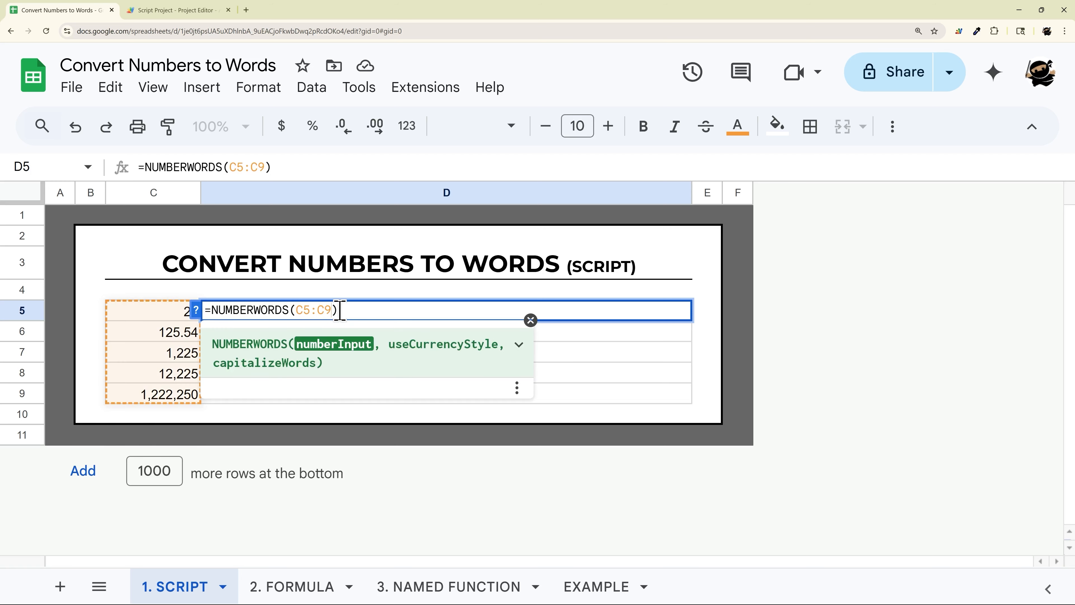
key("Return")
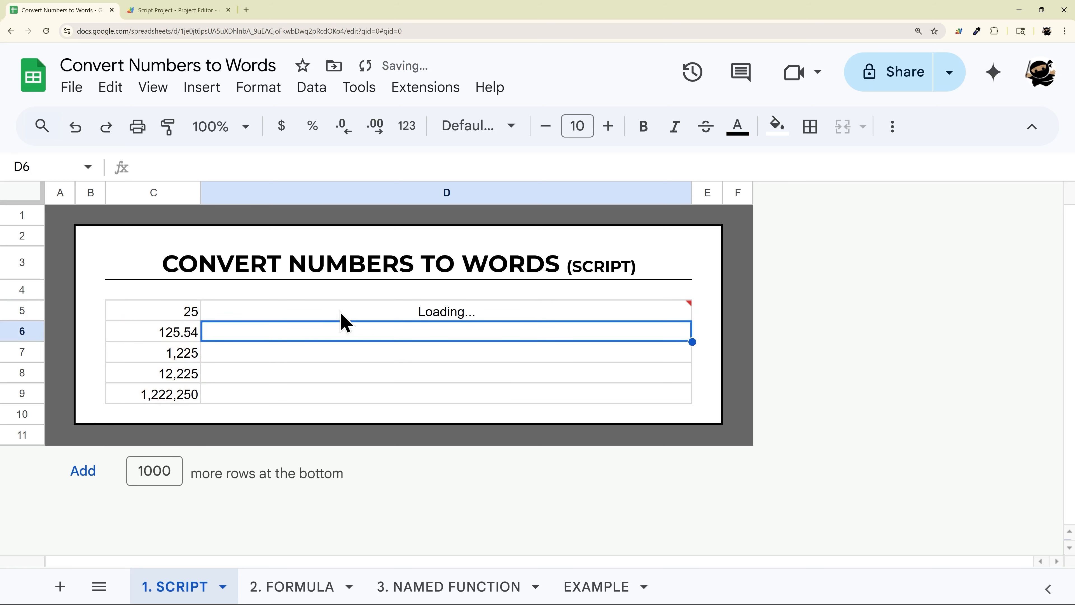
- Select the converted results in D5:D9 and reopen D5's formula to review it
left_click_drag(282, 313, 297, 407)
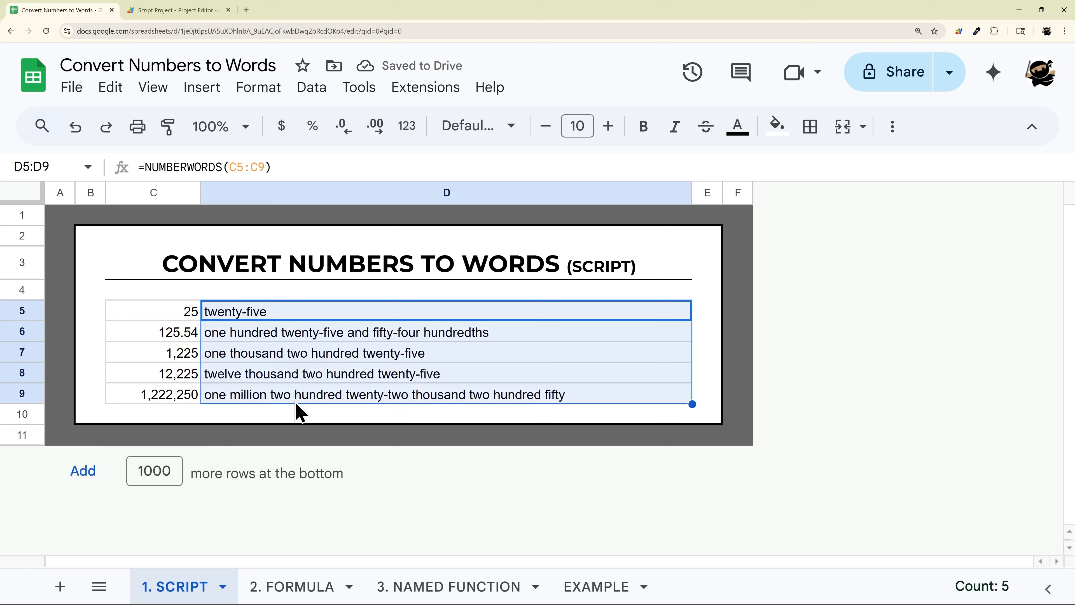
left_click(283, 315)
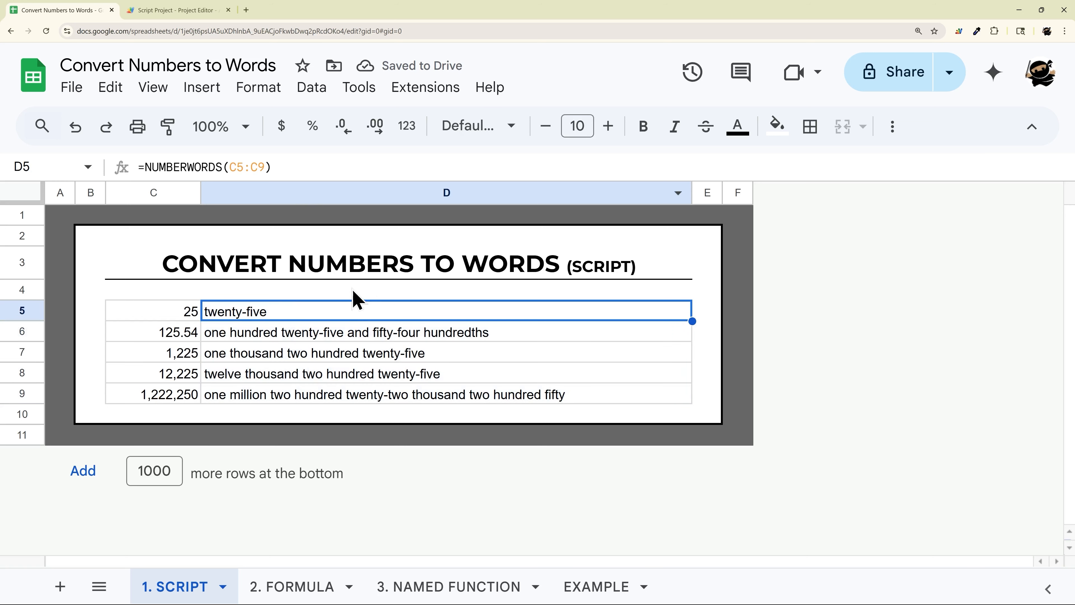
double_click(354, 312)
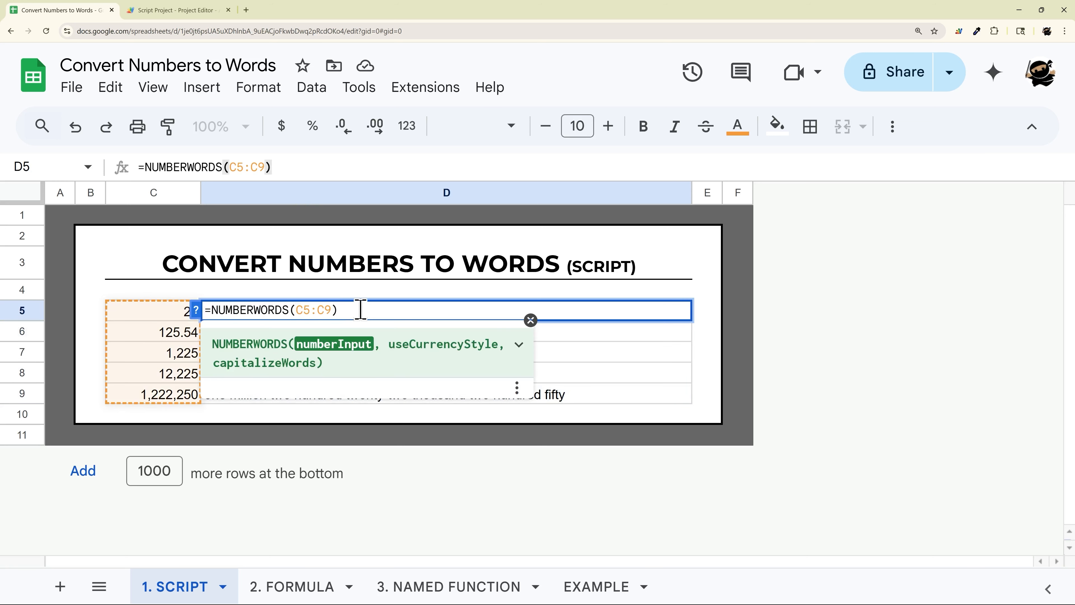
- Add true as the currency-style argument to D5's NUMBERWORDS formula
type(", ")
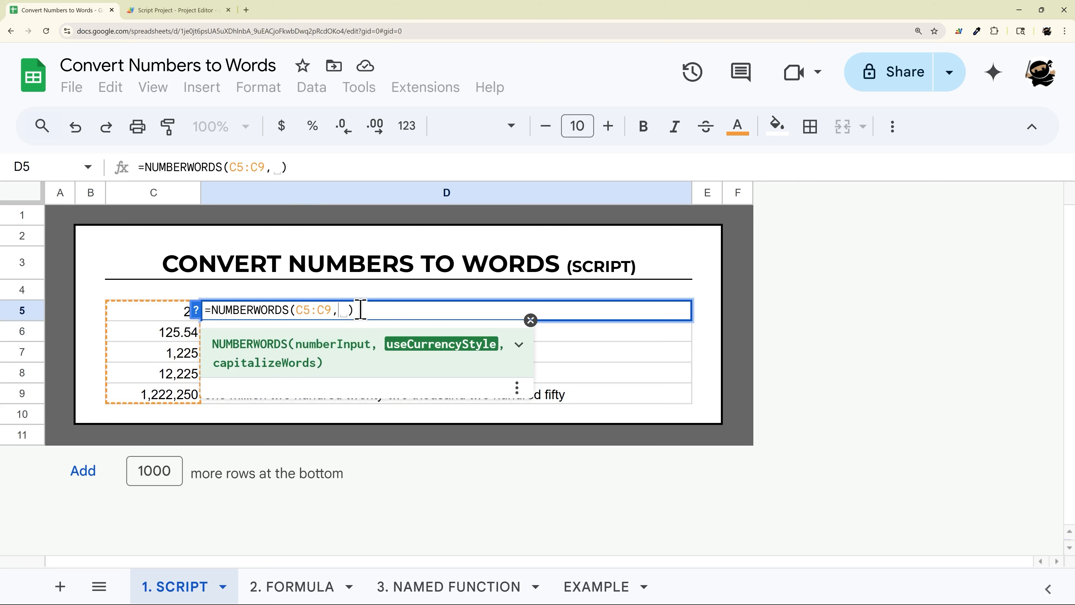
type("true")
key("Return")
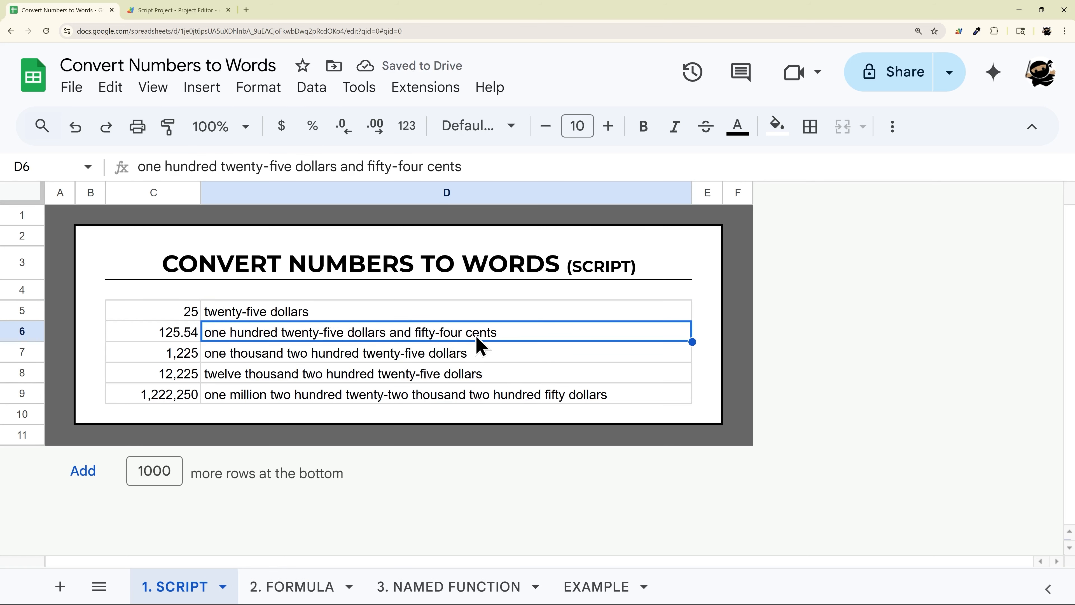
- Add a second true argument to D5's formula to capitalize the words
left_click(325, 315)
triple_click(325, 313)
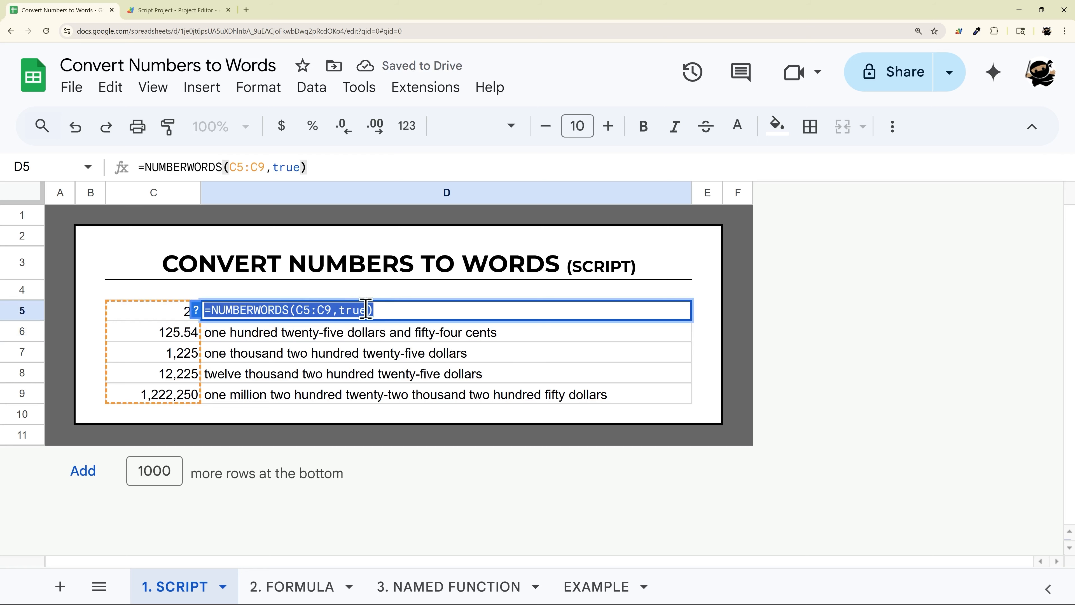
left_click(420, 312)
key("Left")
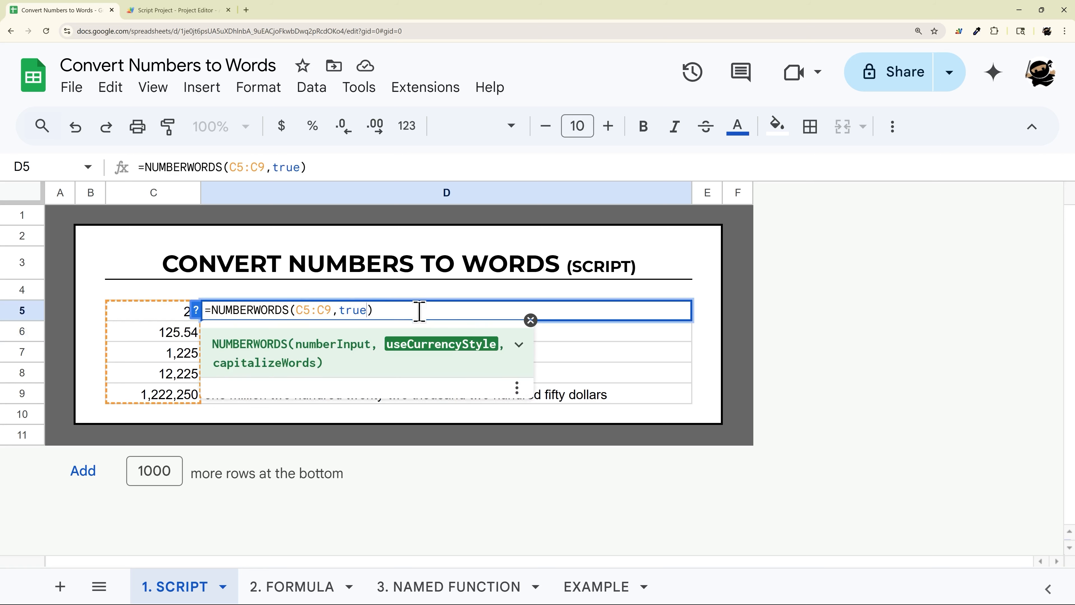
type(",true")
key("Return")
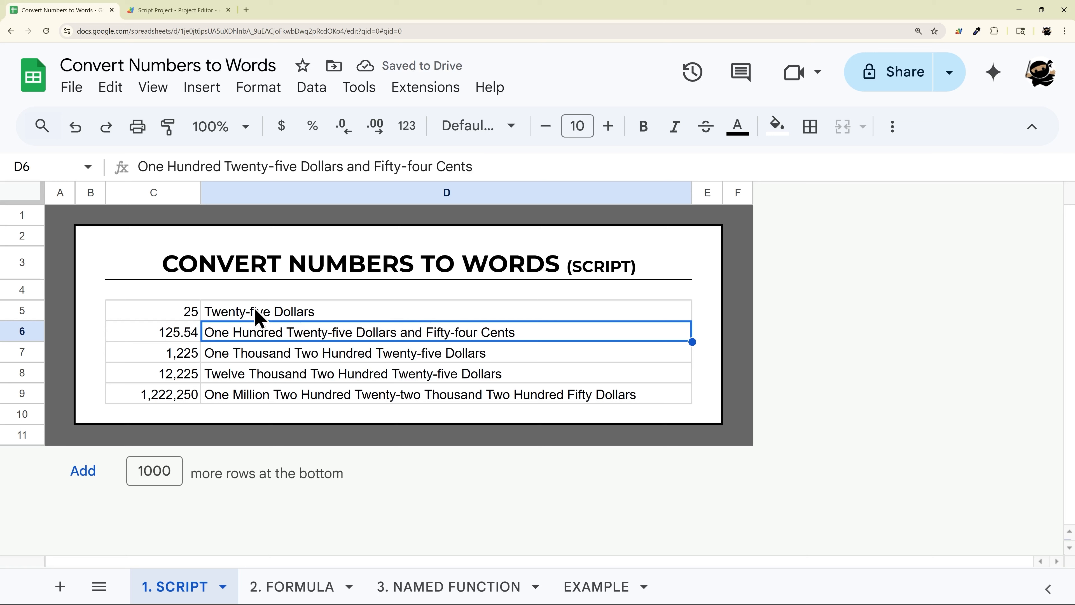
- Change the currency-style argument in D5's NUMBERWORDS formula to false
double_click(329, 302)
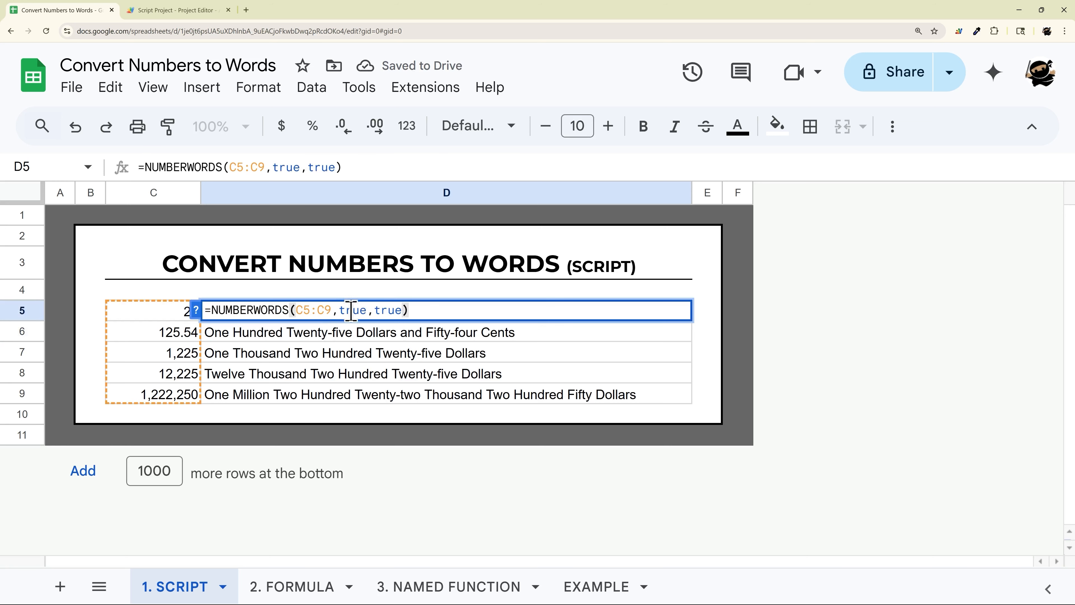
double_click(377, 310)
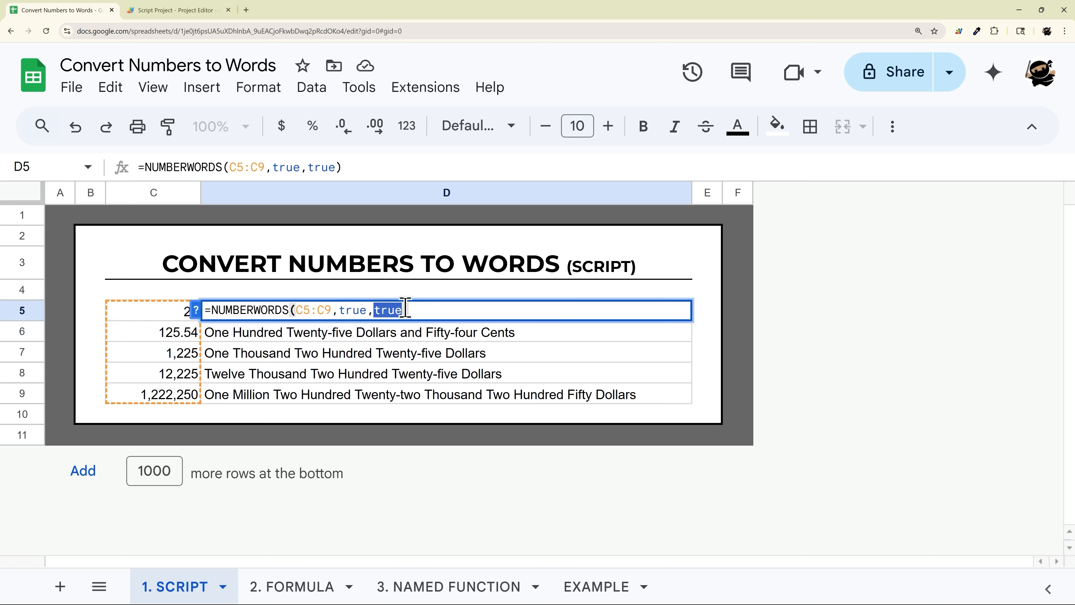
left_click(340, 308)
type("fa;se")
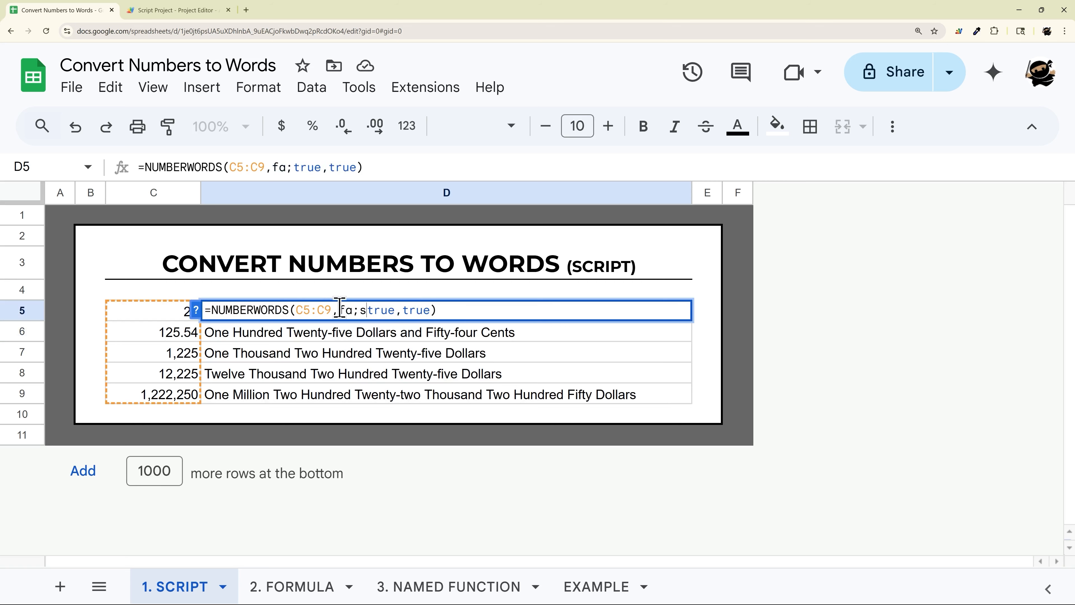
key("BackSpace")
key("BackSpace")
key("BackSpace")
type("lse")
key("Delete")
key("Delete")
key("Delete")
key("Delete")
key("End")
key("Return")
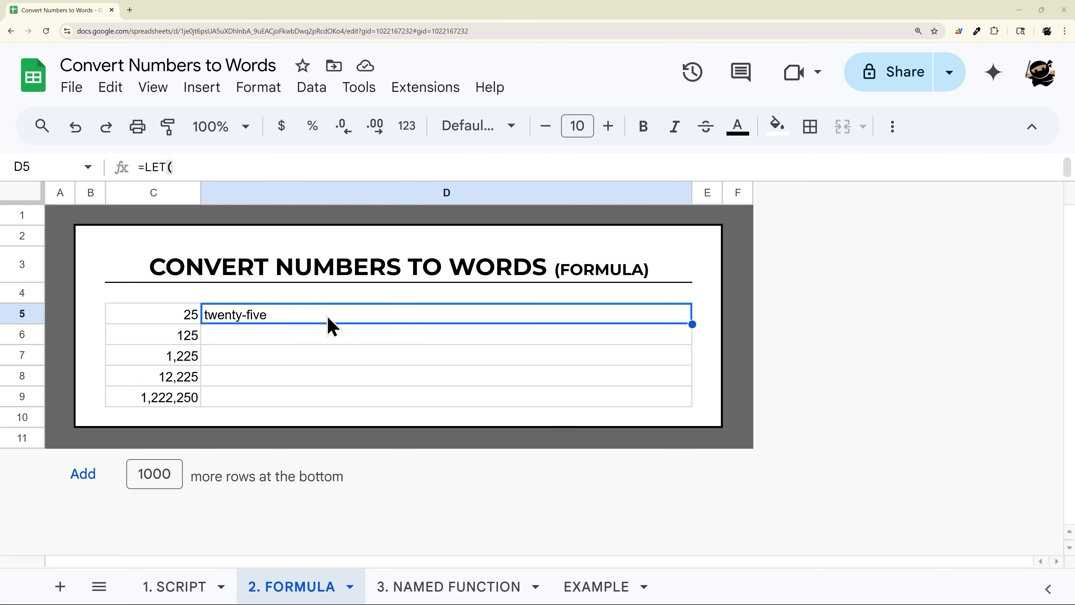
- Open D5's LET formula on the formula sheet and scroll through it to review its structure
double_click(327, 317)
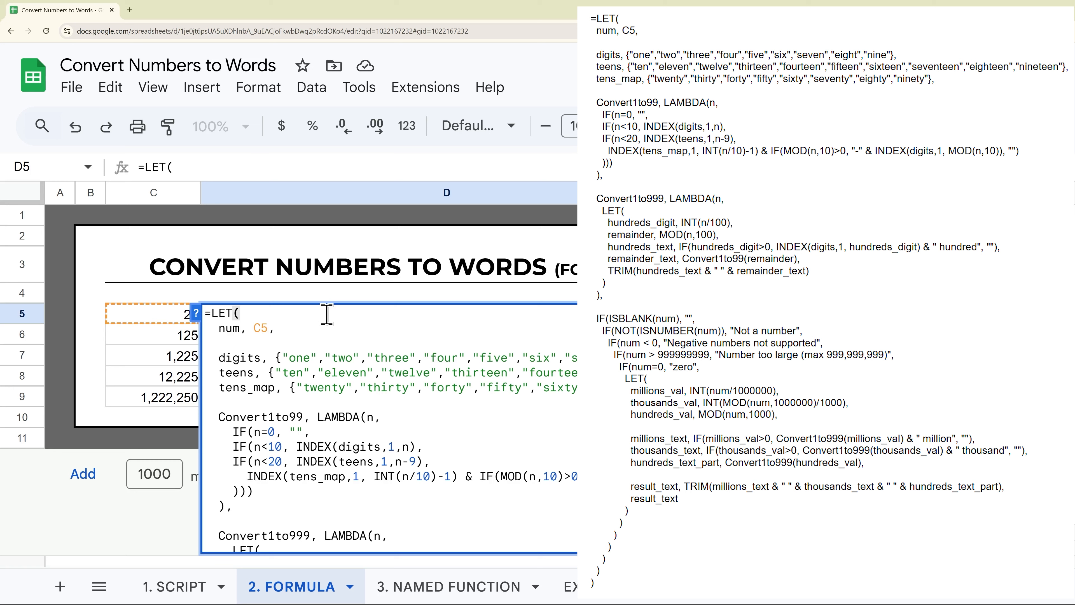
scroll(326, 351, "down", 10)
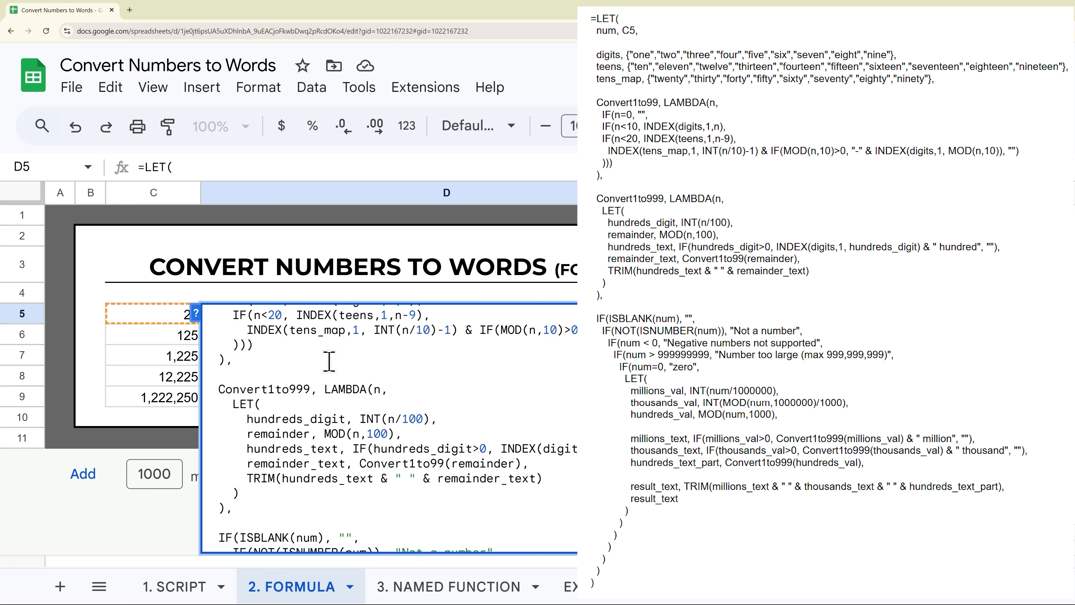
scroll(329, 361, "down", 5)
scroll(392, 338, "up", 15)
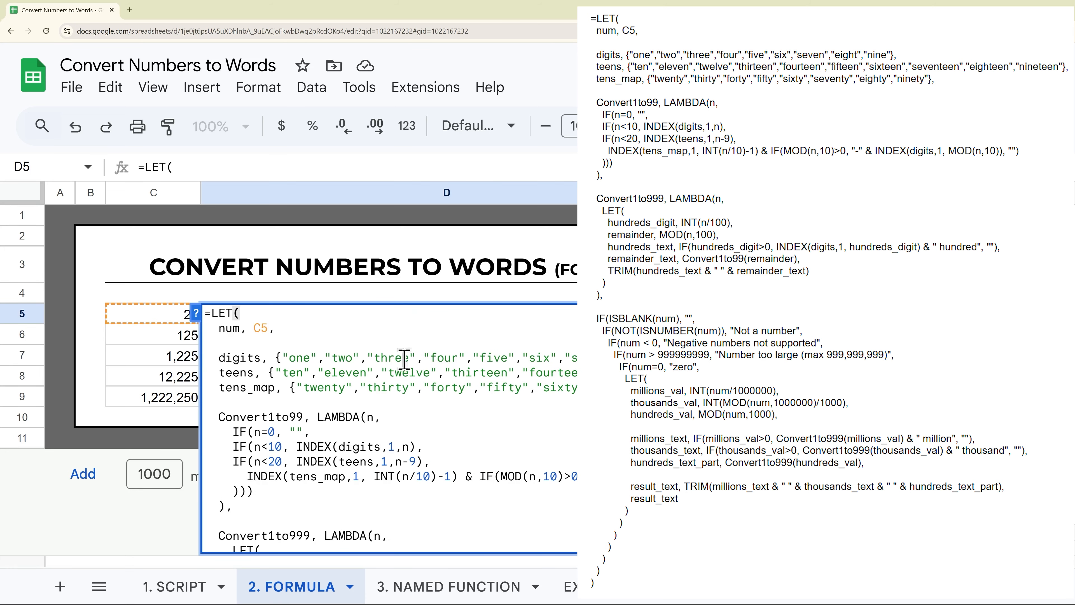
scroll(418, 380, "down", 5)
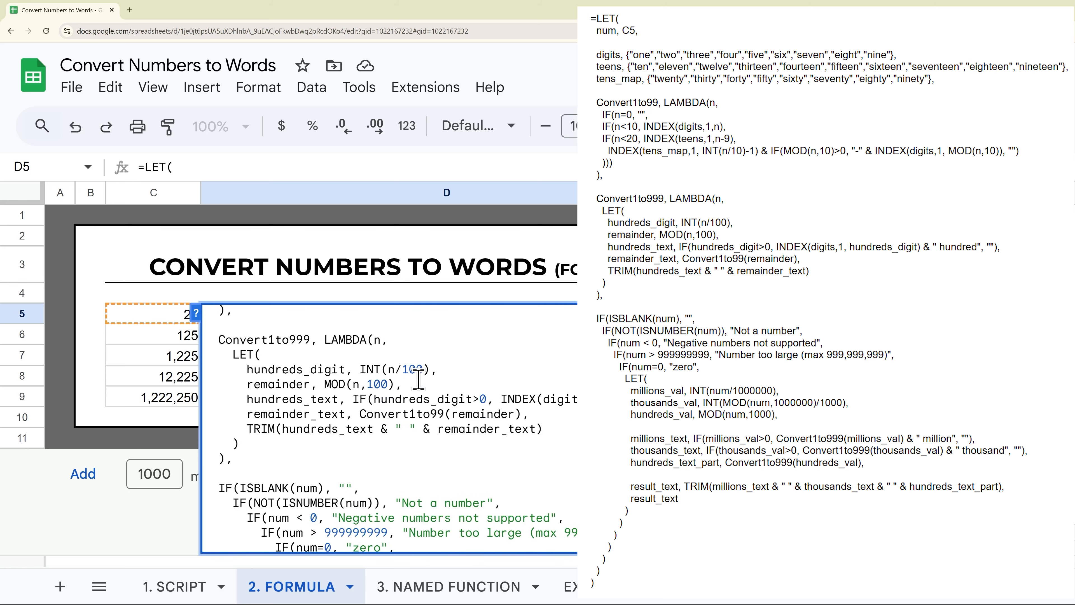
scroll(418, 380, "down", 10)
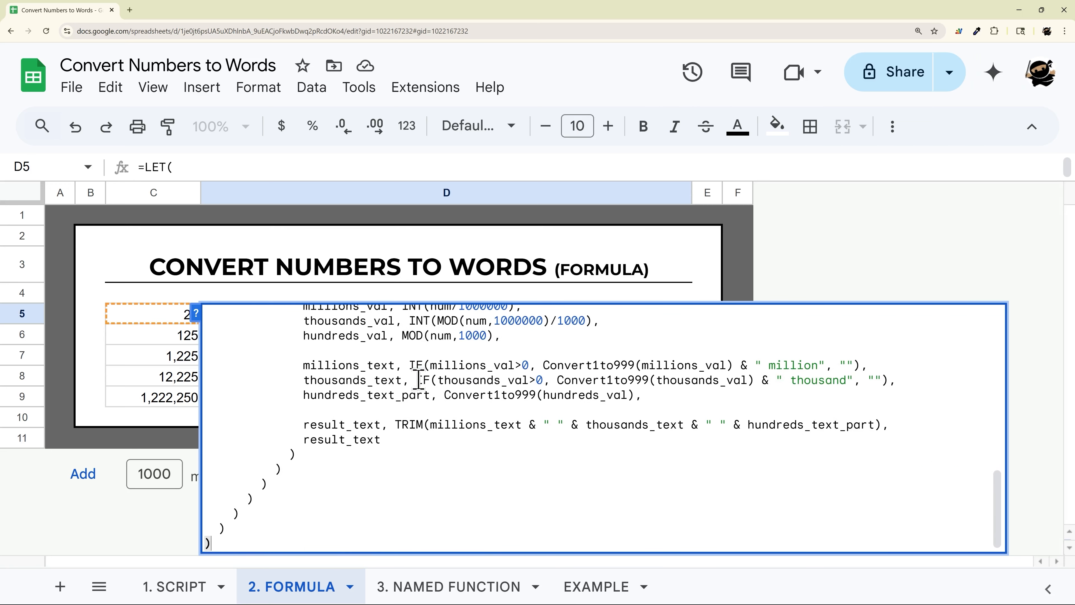
key("Return")
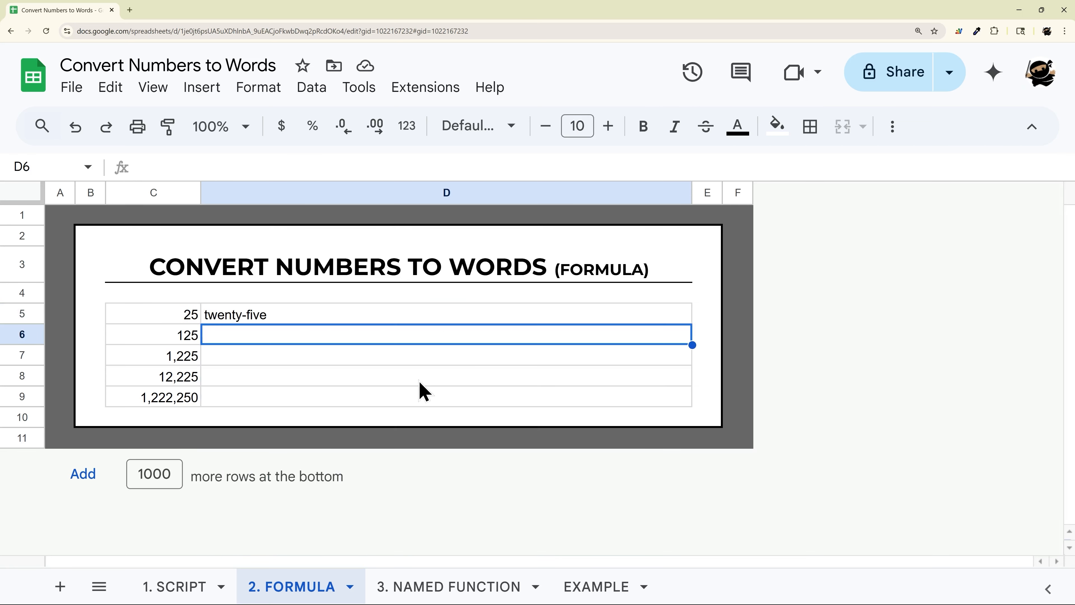
- Fill D5's LET formula down through D9 and step through the copied cells
double_click(445, 316)
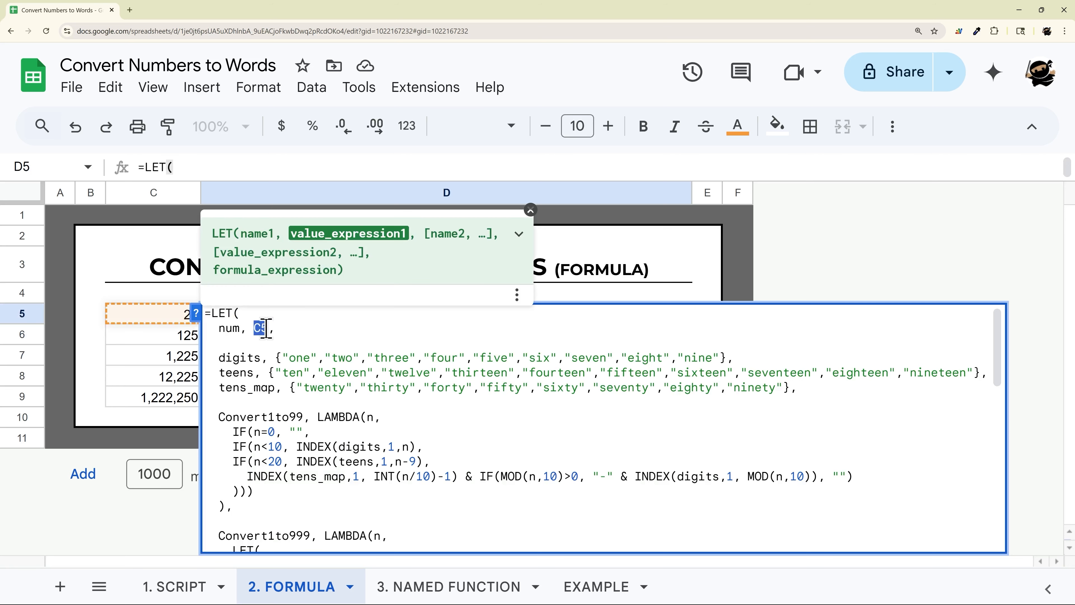
key("Escape")
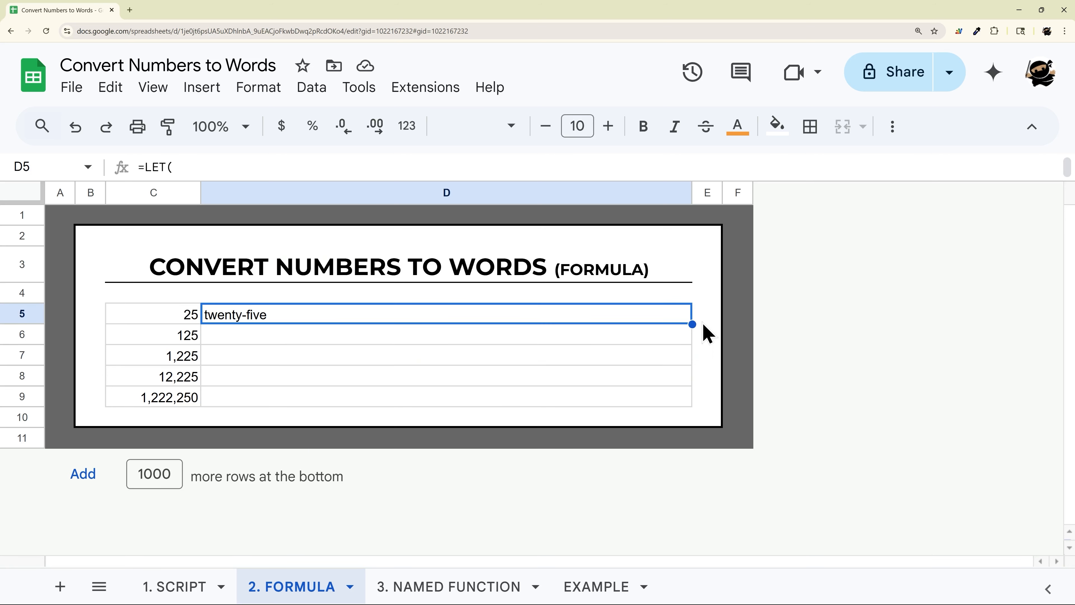
left_click_drag(693, 323, 681, 398)
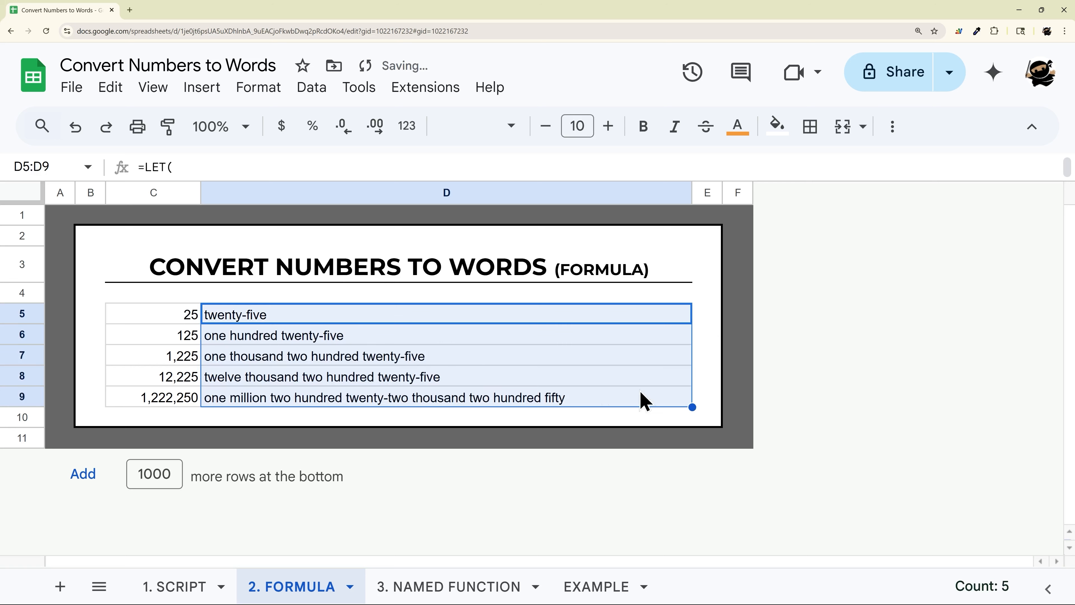
left_click(276, 336)
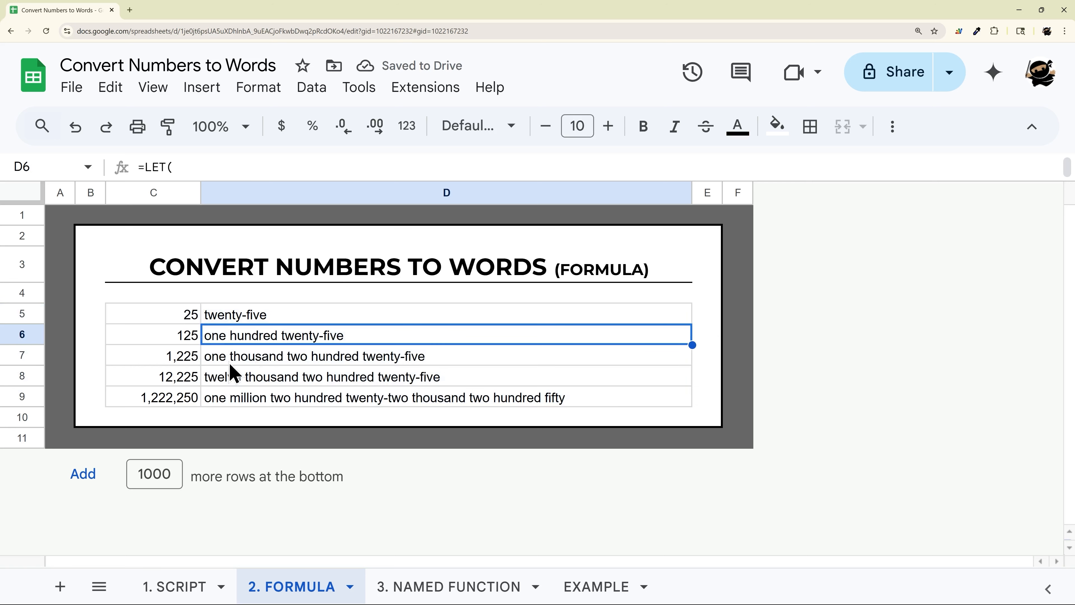
key("Down")
key("Down")
key("Down")
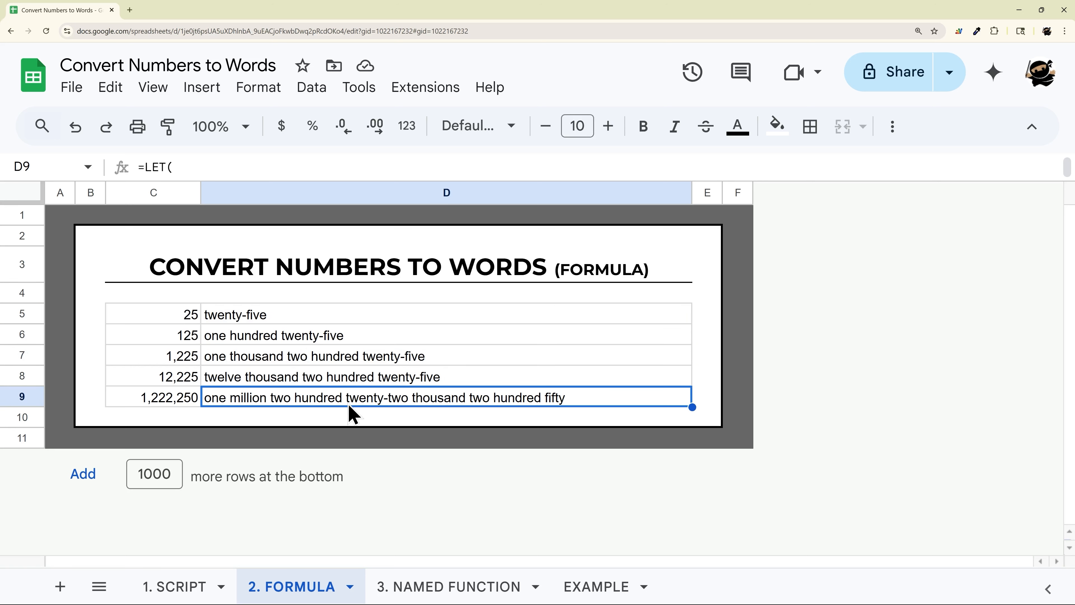
- Wrap D5's LET formula in PROPER and fill it down through D9
double_click(331, 316)
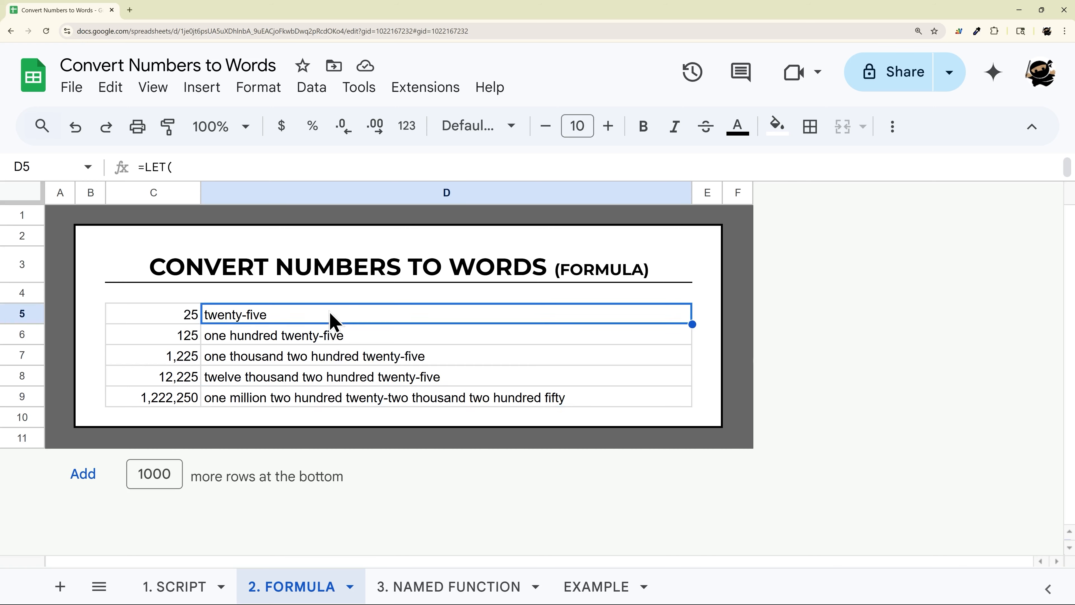
left_click(212, 313)
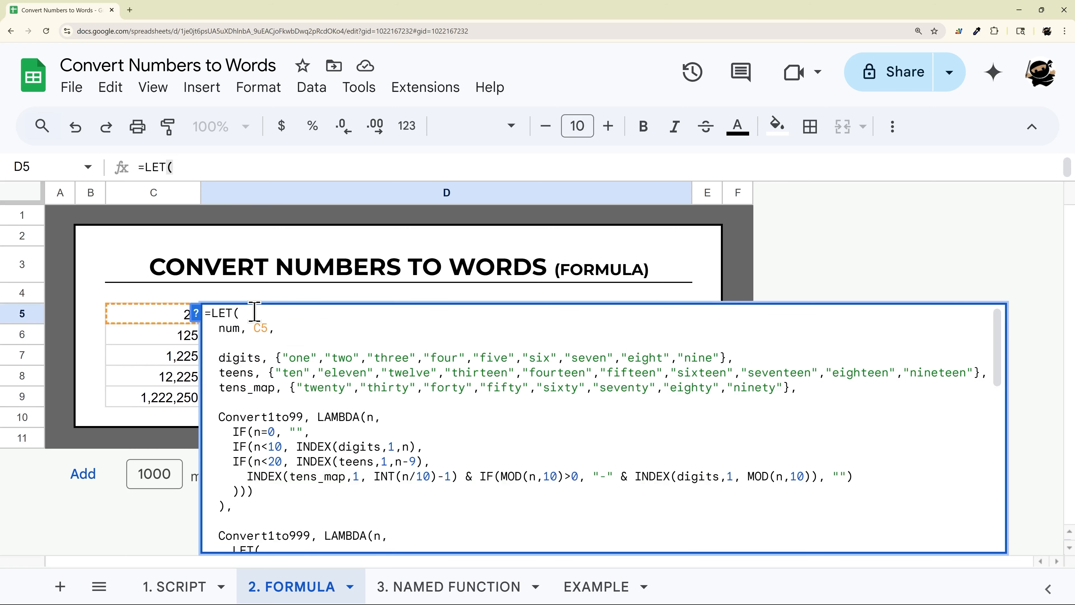
type("proper(")
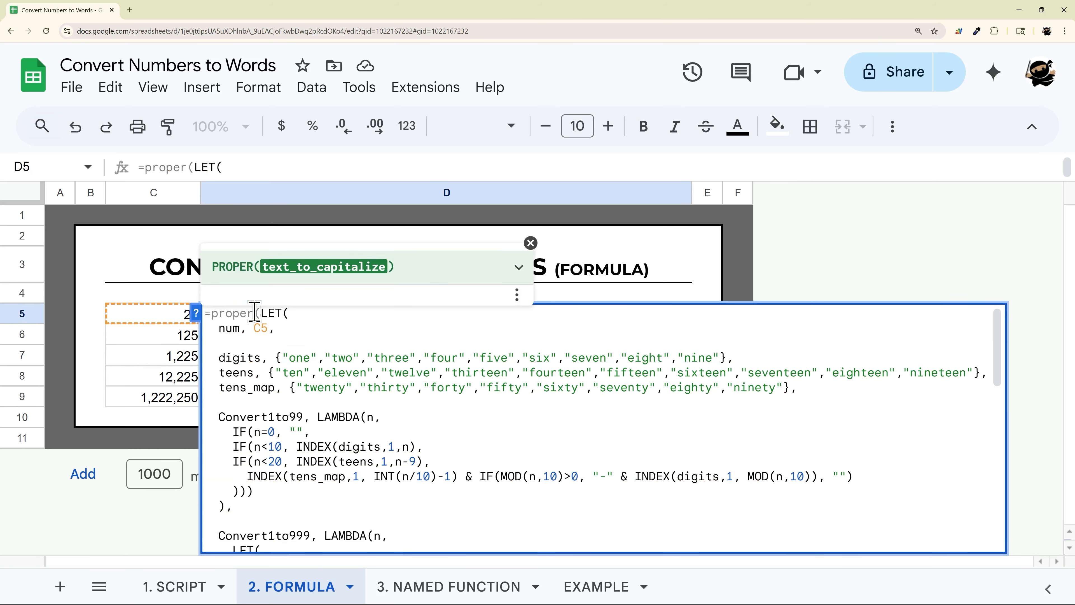
key("Down")
key("Down")
key("Down")
key("Down")
key("Down")
key("Down")
key("Down")
key("Down")
key("Down")
key("Down")
key("Down")
key("Down")
key("Down")
key("Down")
key("Down")
key("Down")
key("Down")
key("Down")
key("Down")
key("Down")
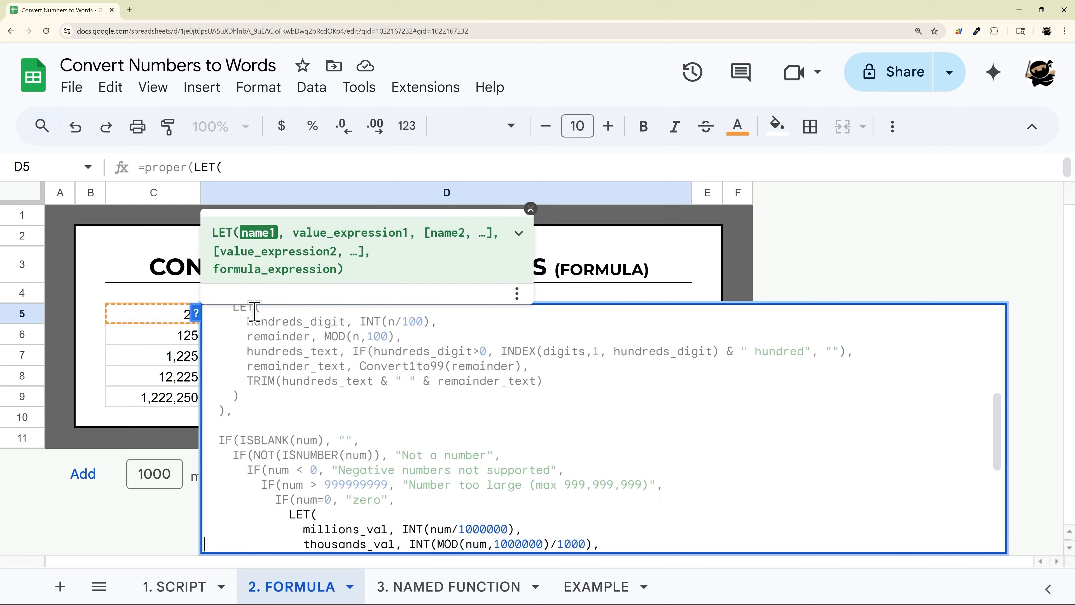
key("Right")
type(")")
key("Return")
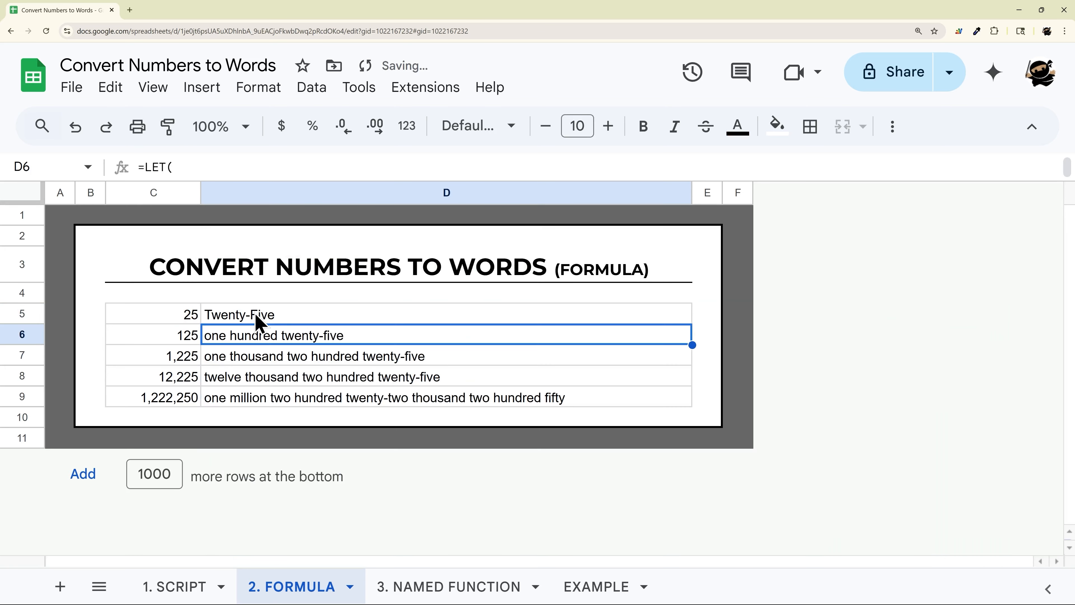
left_click(311, 316)
left_click_drag(692, 324, 687, 402)
- Append &" dollars" to the end of D5's formula
double_click(408, 320)
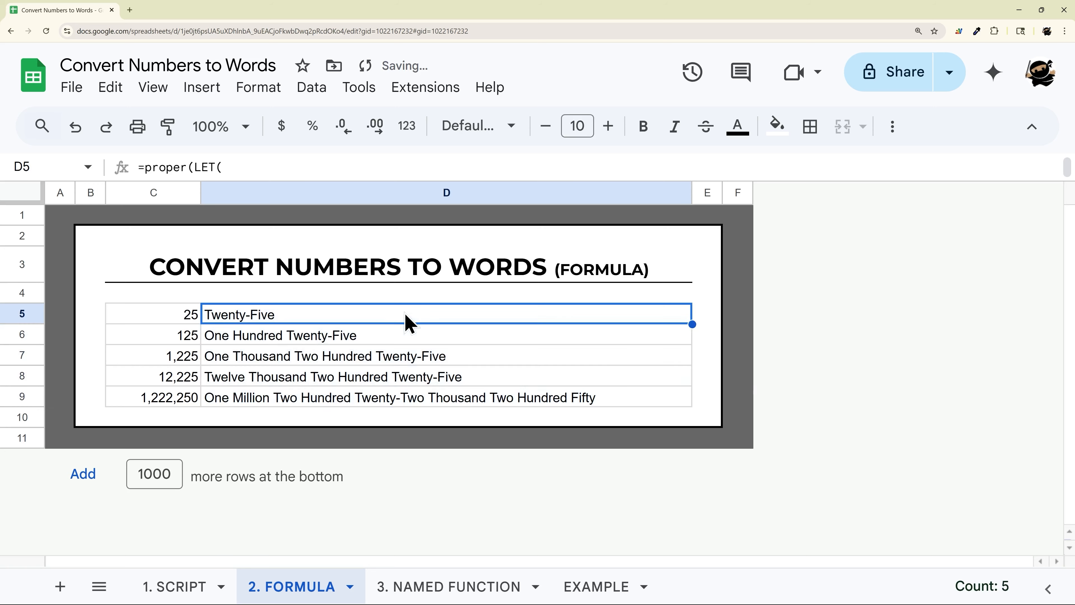
scroll(482, 336, "down", 10)
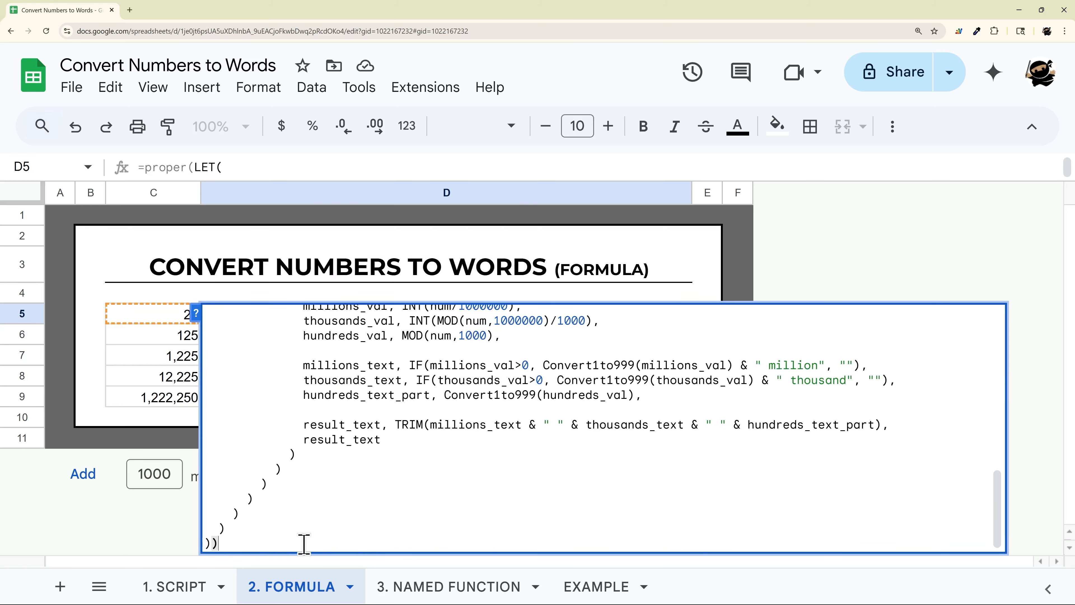
type("&\" dollars\"")
key("Return")
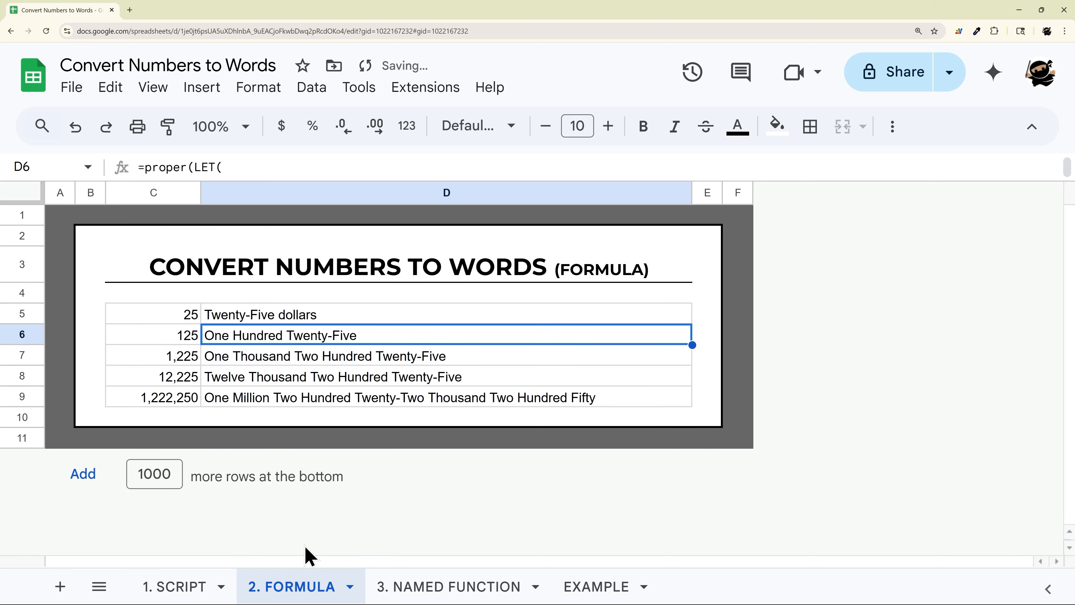
- Move PROPER's closing parenthesis in D5 after the " dollars" suffix and fill the formula down to D9
left_click(334, 319)
double_click(334, 320)
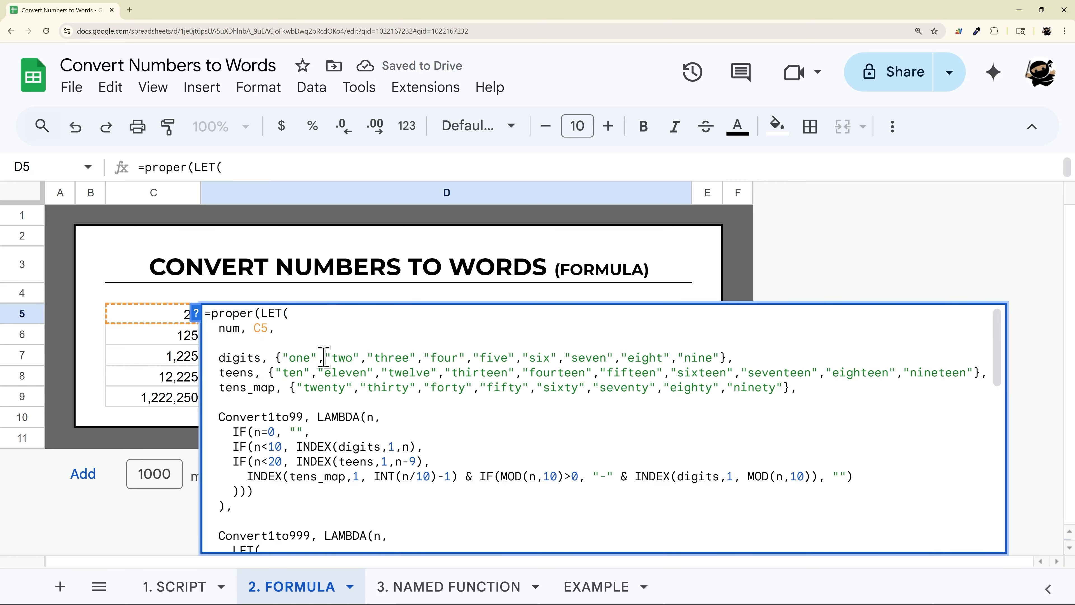
scroll(322, 360, "down", 10)
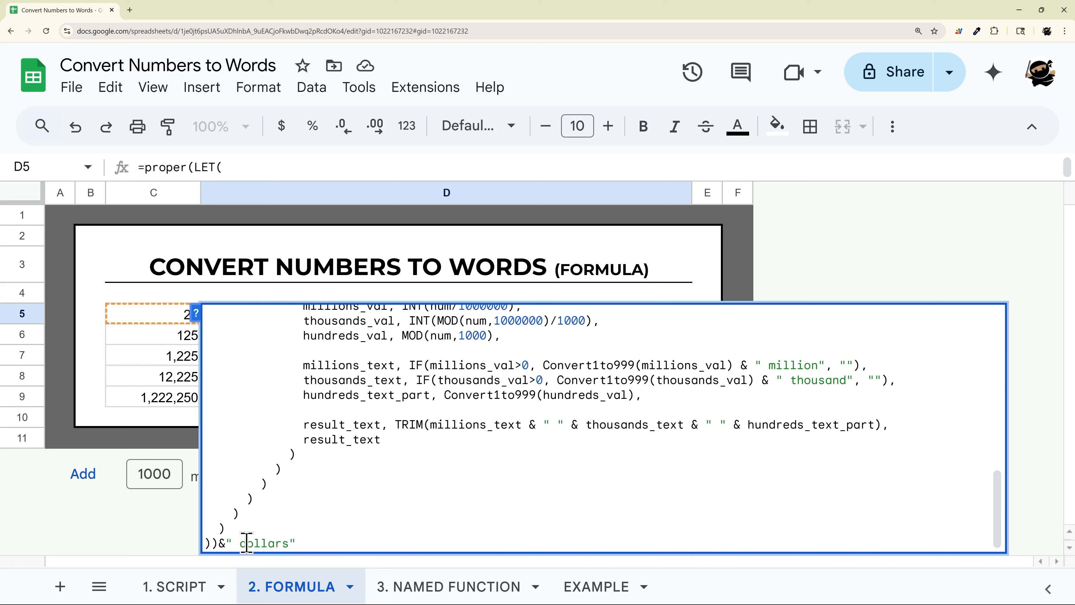
left_click(247, 543)
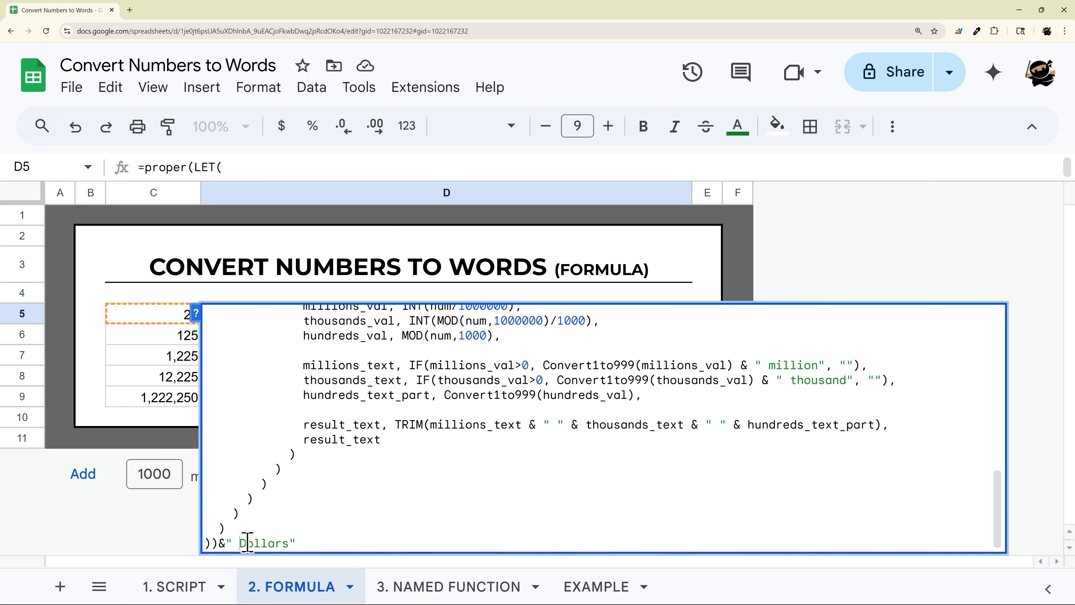
key("Left")
key("BackSpace")
key("End")
type(")")
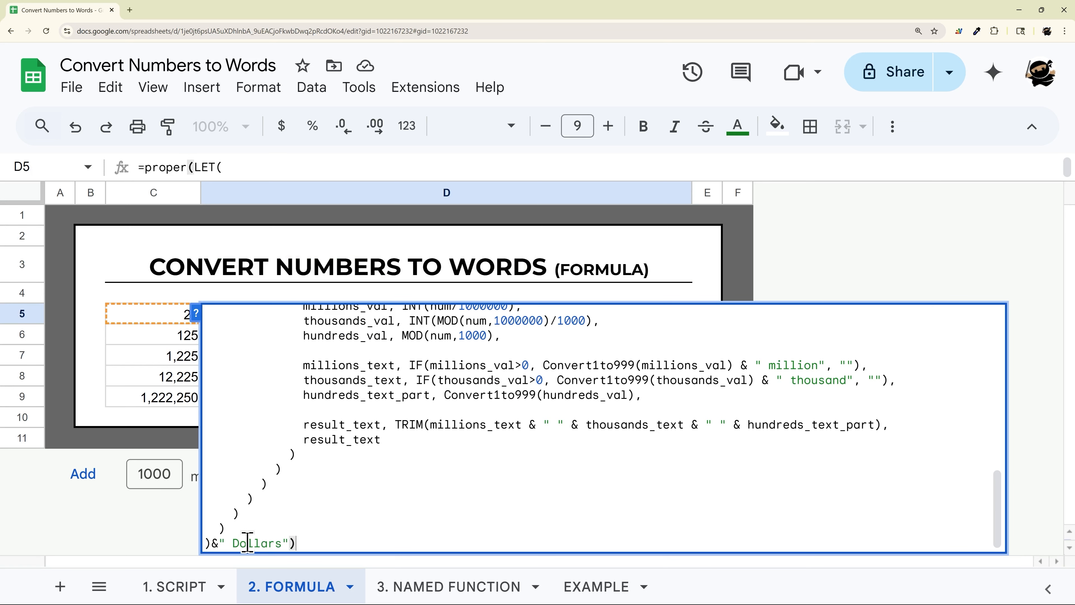
key("Return")
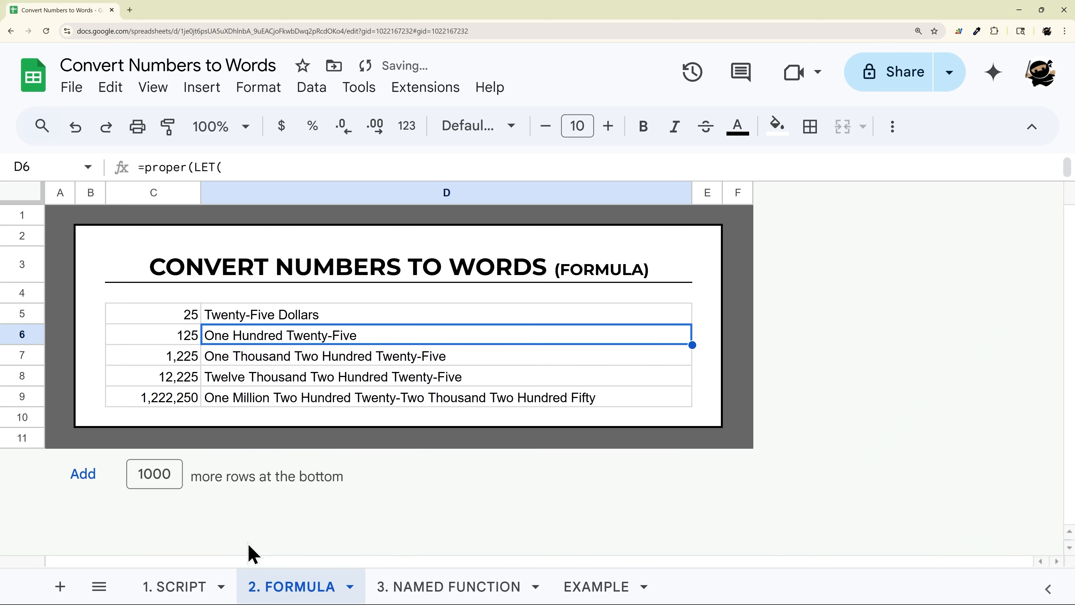
left_click_drag(694, 324, 674, 400)
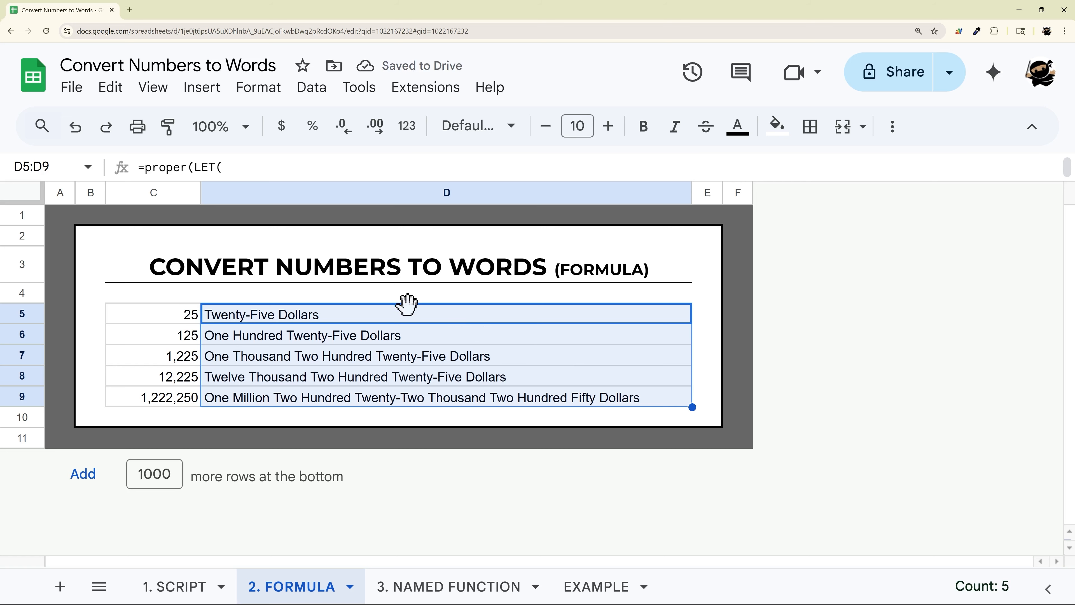
double_click(403, 315)
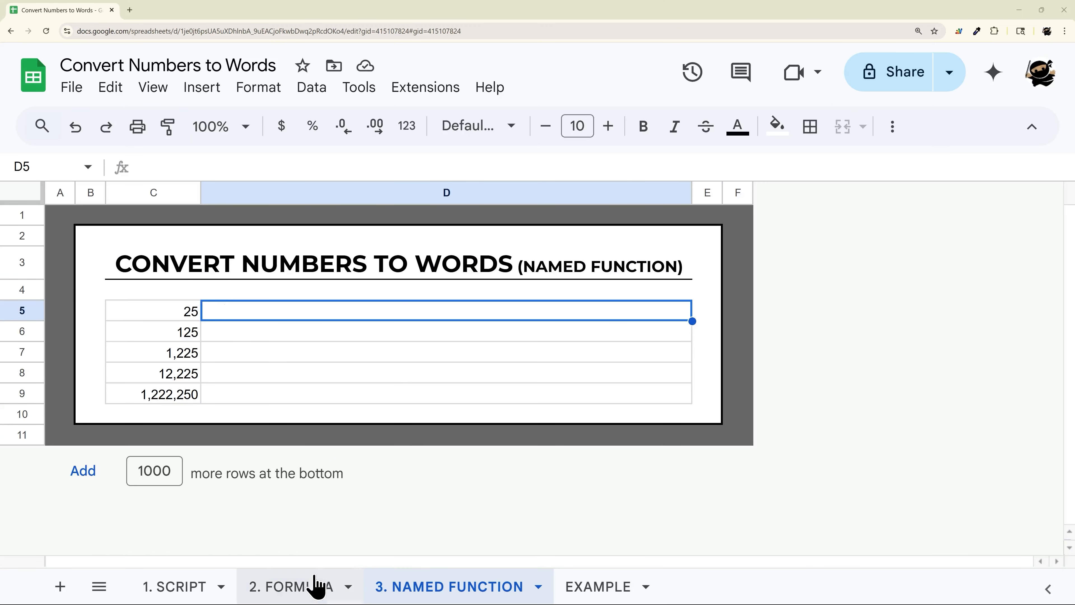
- On the 2. FORMULA sheet, cut the LET formula out of D5
left_click(311, 587)
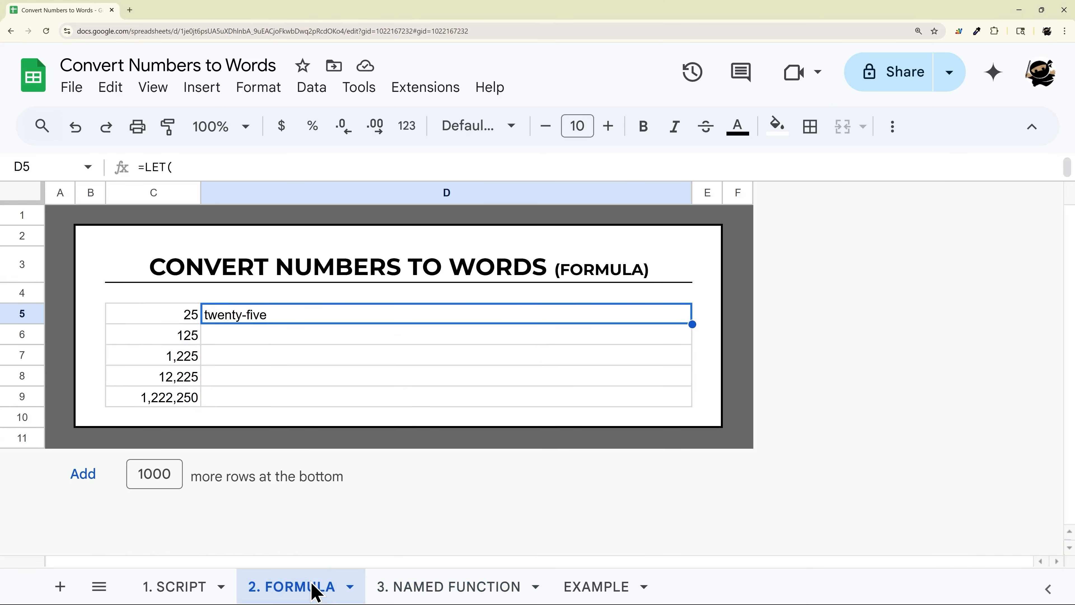
double_click(291, 321)
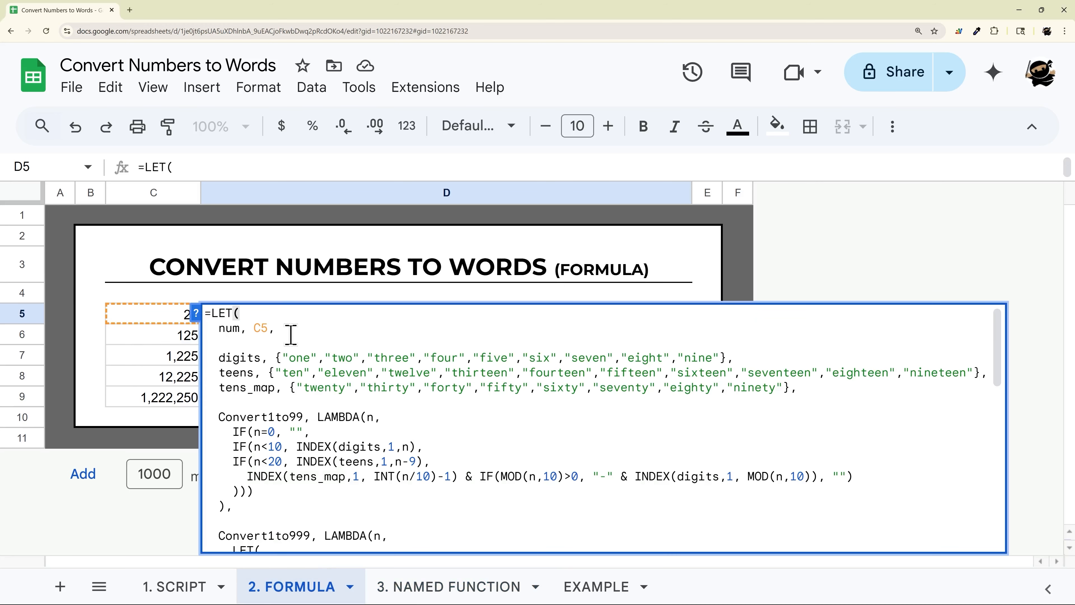
key("ctrl+a")
key("Delete")
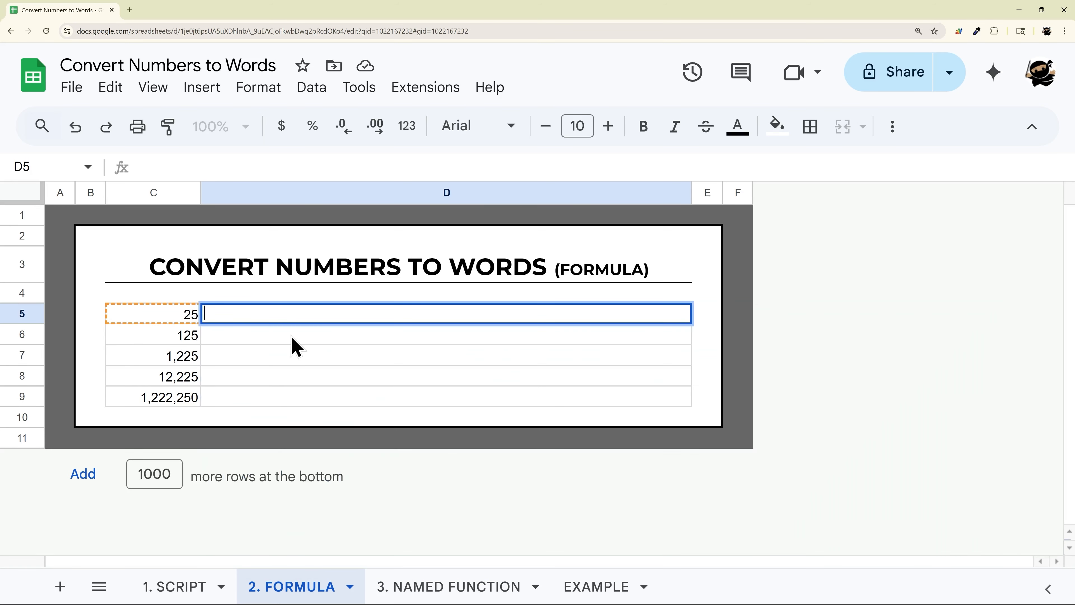
left_click(314, 359)
- On the 3. NAMED FUNCTION sheet, start a new named function called CONVERT_NUMBERS
left_click(456, 588)
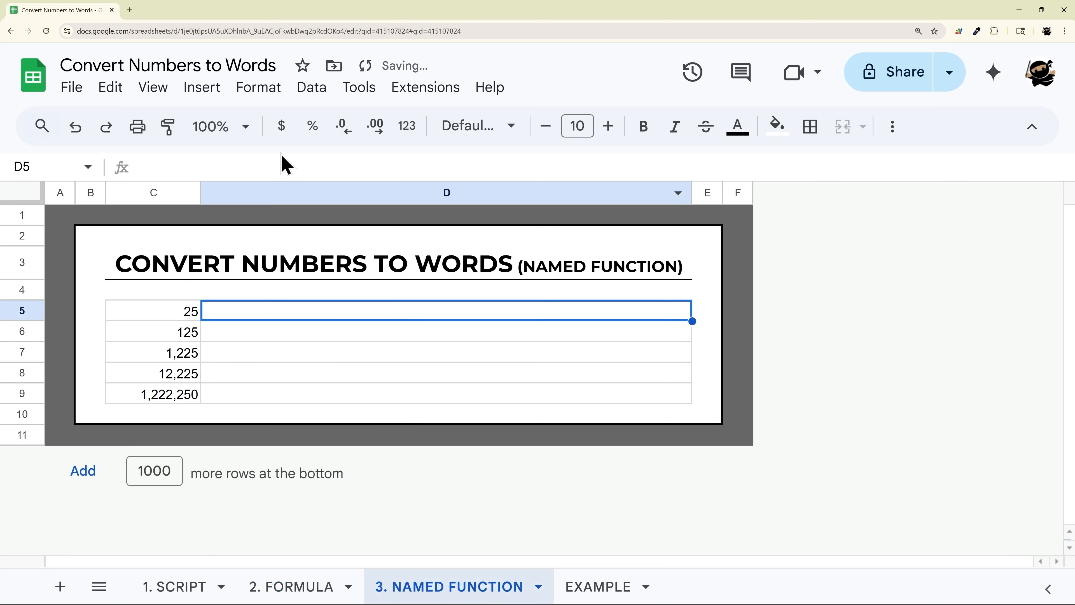
left_click(312, 89)
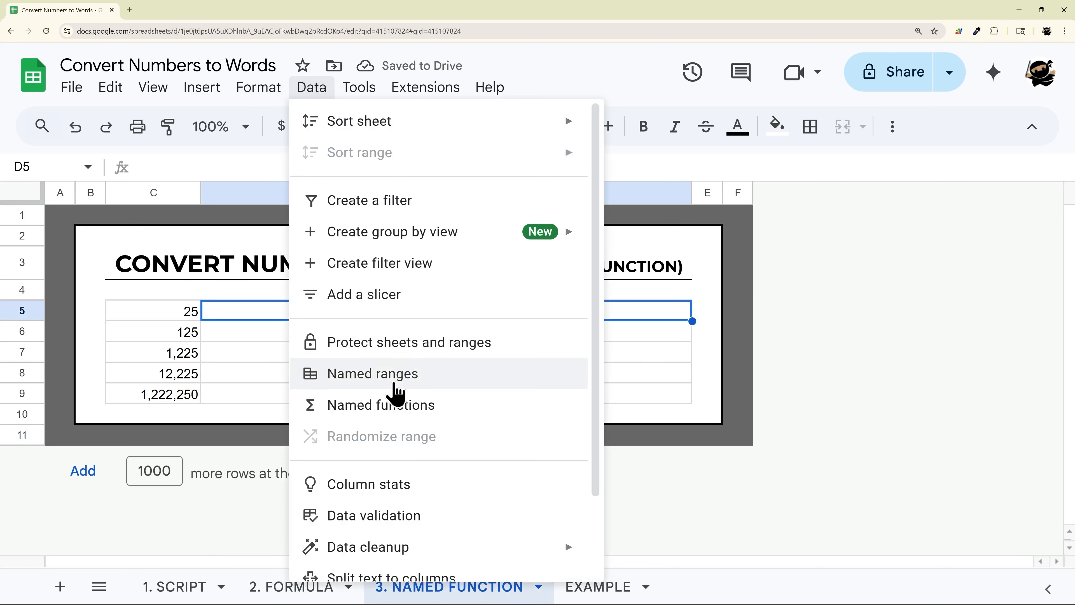
left_click(392, 407)
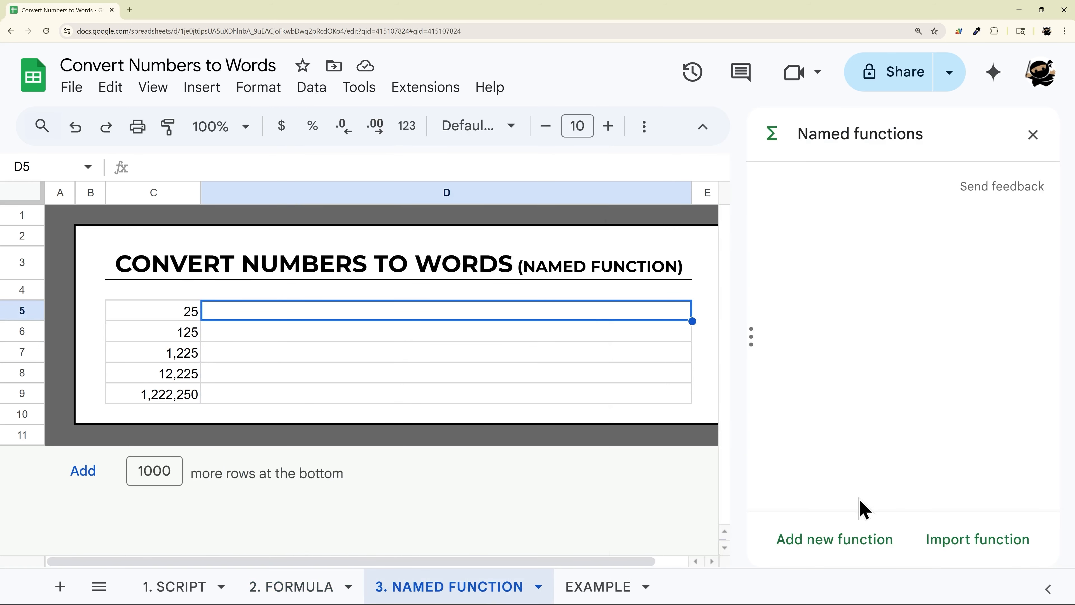
left_click(811, 542)
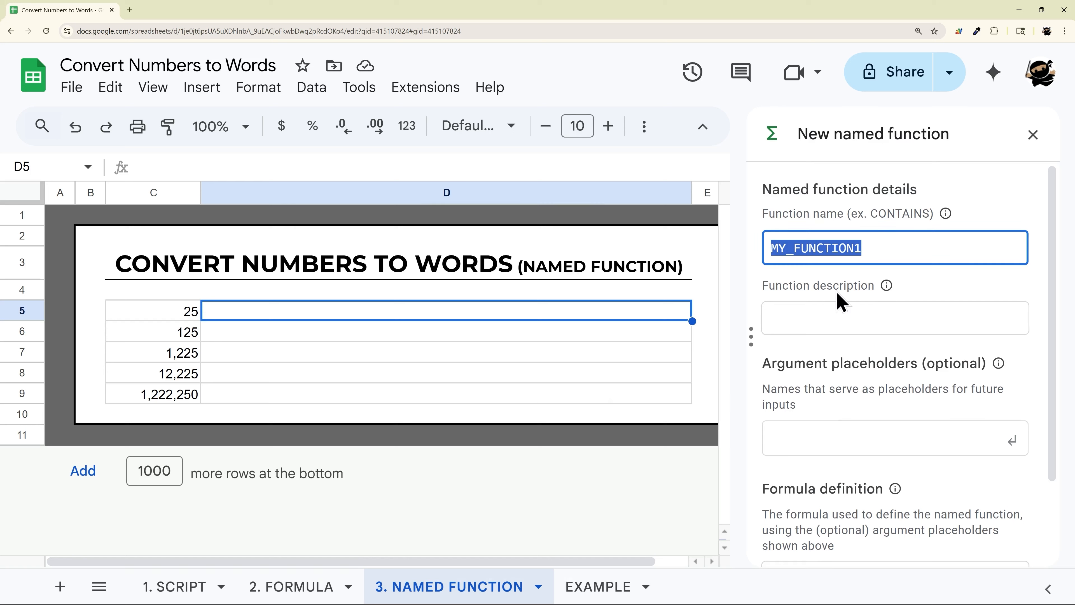
type("CONVERT_NUMBERS")
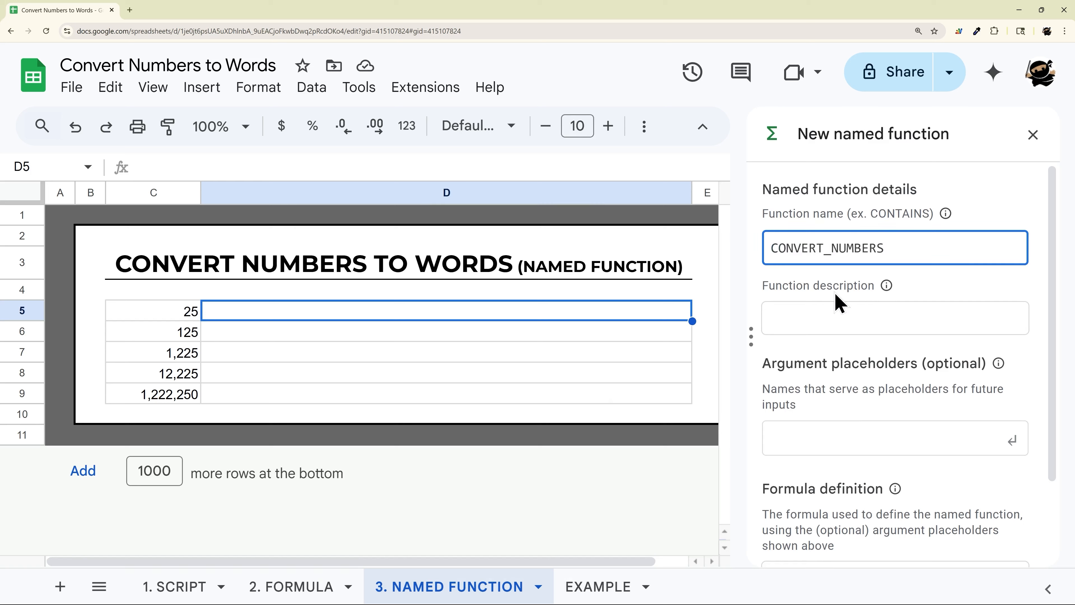
- Describe the function as "Convert numbers into text" and add the argument placeholder input_num
left_click(838, 333)
type("Convert numbers into text")
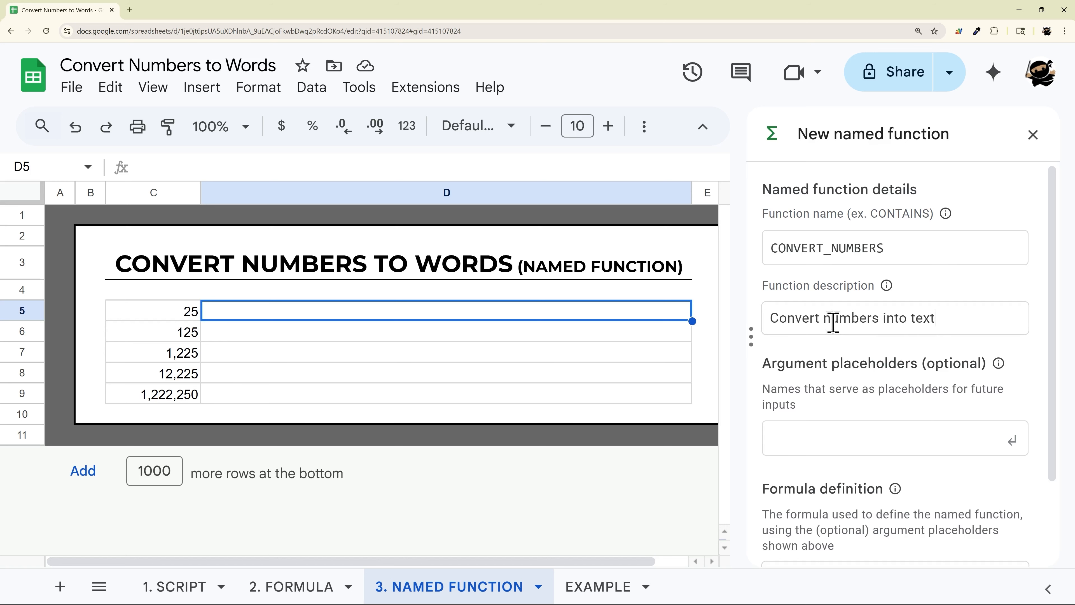
scroll(843, 356, "down", 1)
left_click(831, 394)
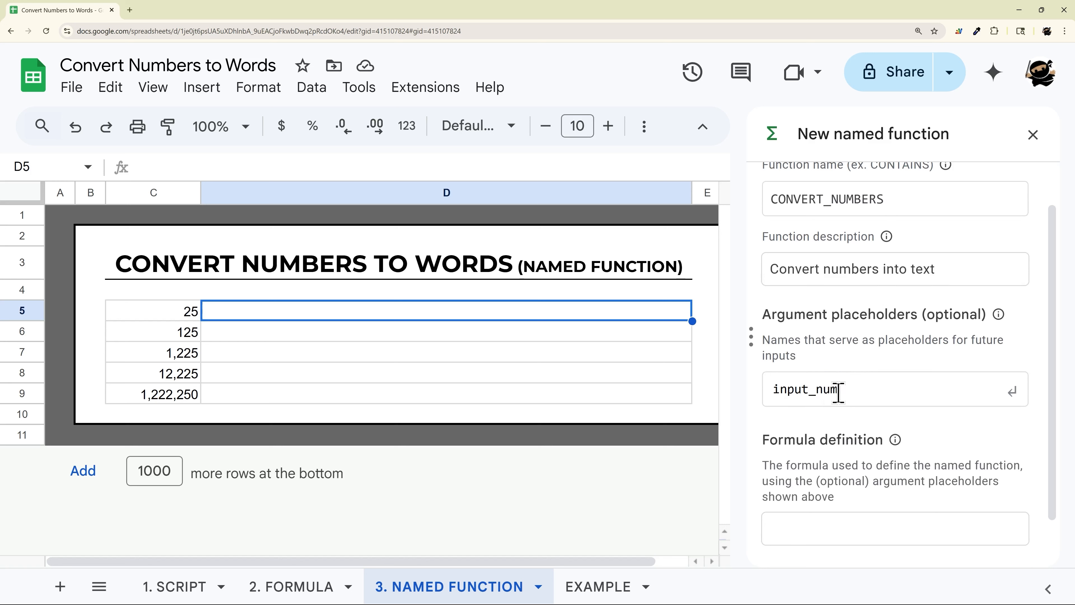
left_click(1013, 396)
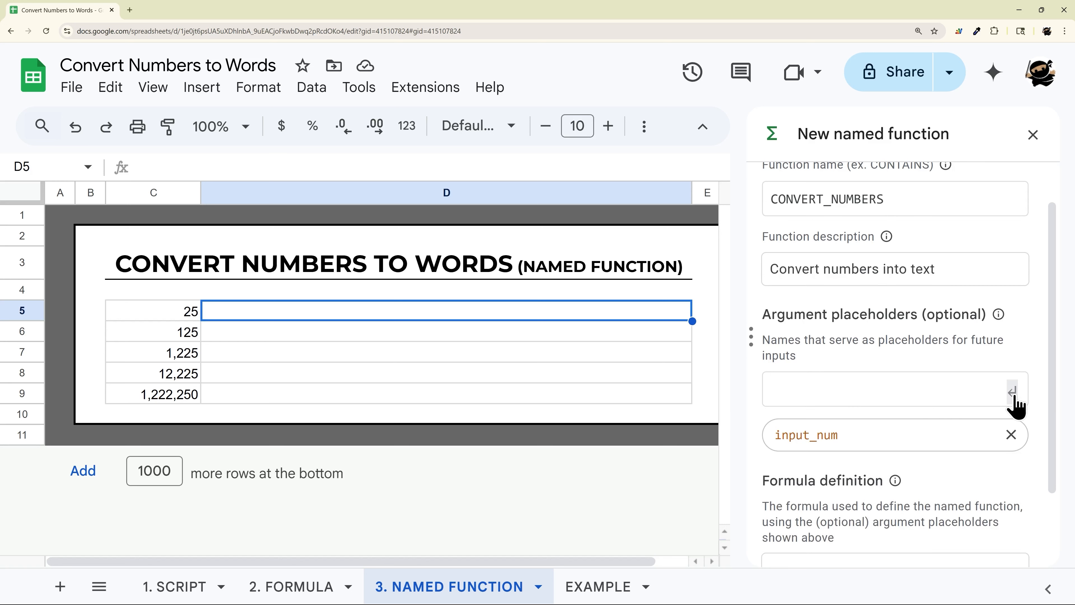
- Paste the LET formula as the formula definition and replace its C5 reference with input_num
scroll(890, 420, "down", 2)
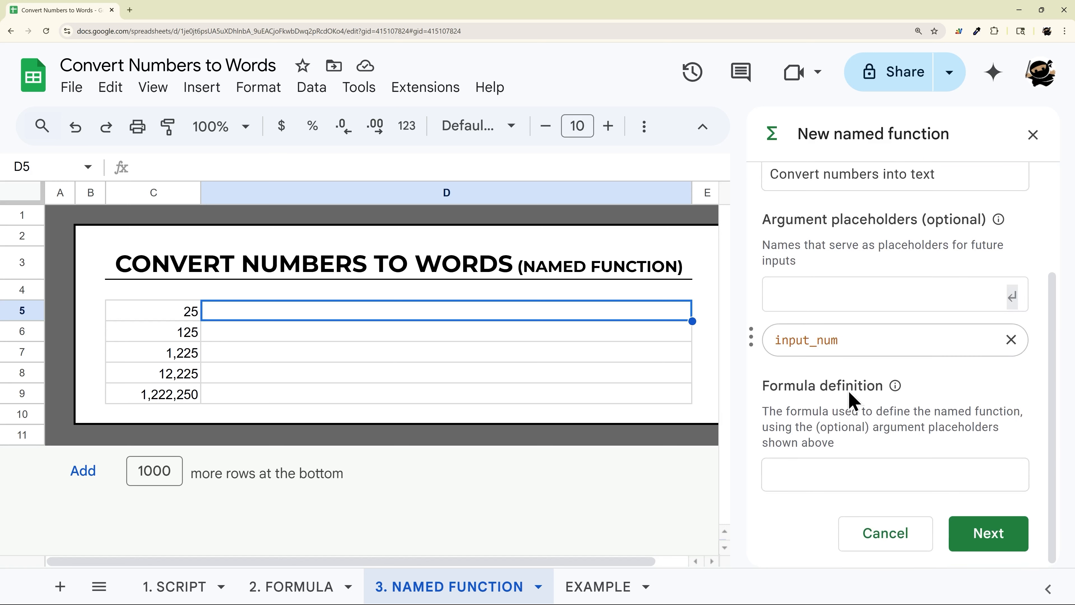
left_click(841, 479)
key("ctrl+v")
scroll(842, 472, "up", 10)
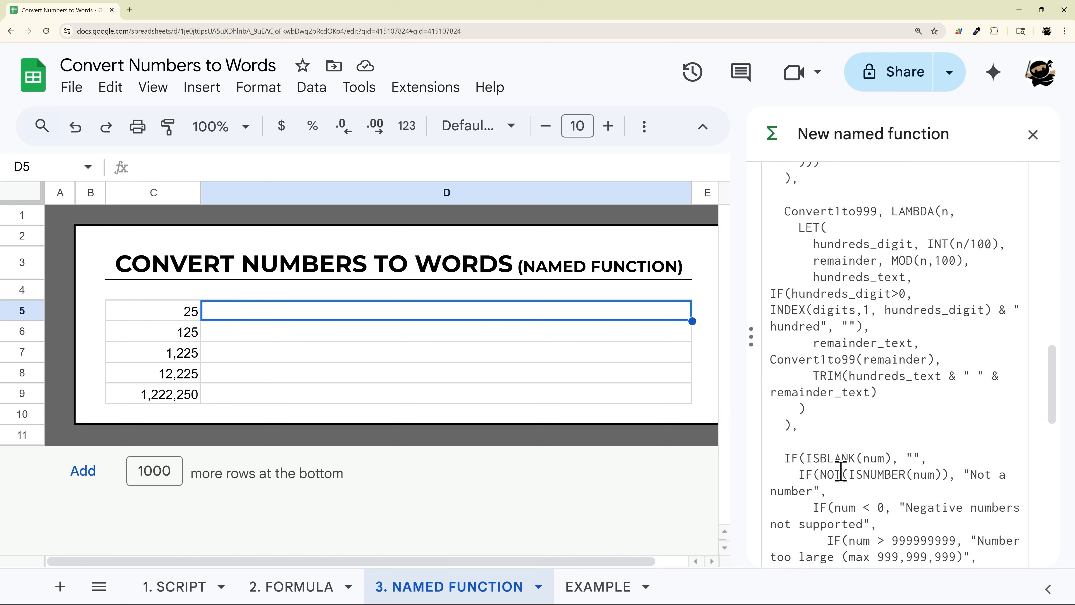
scroll(841, 470, "up", 8)
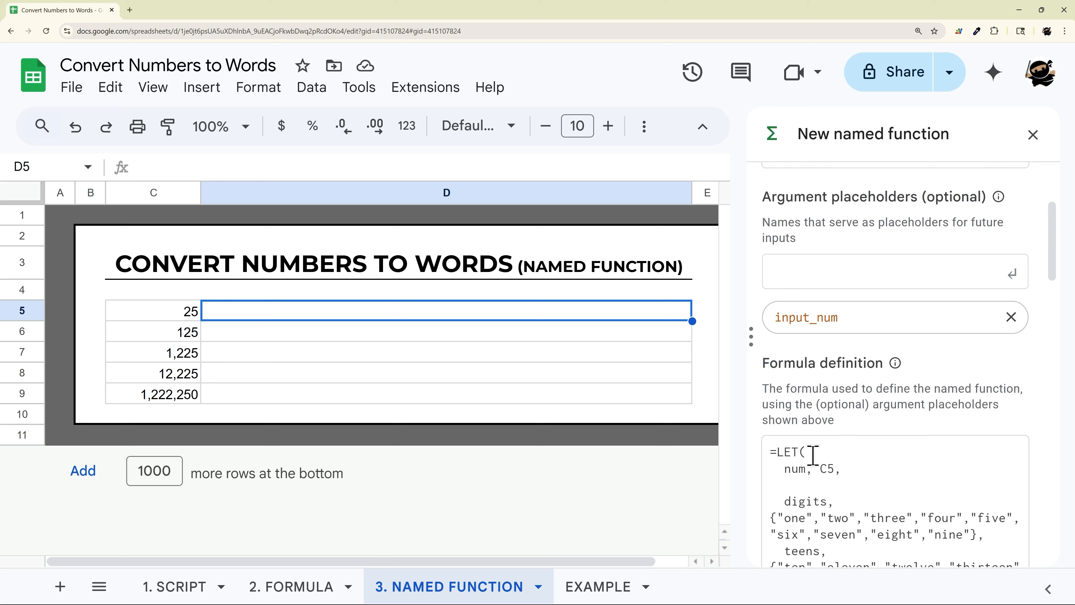
double_click(825, 469)
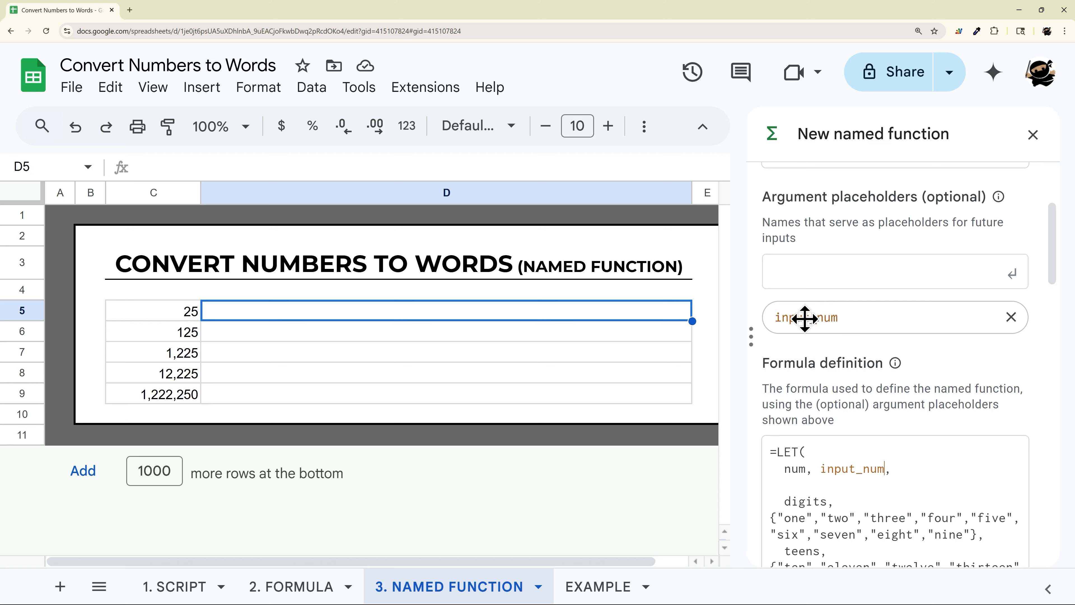
- Create the CONVERT_NUMBERS named function without additional argument details
scroll(856, 408, "down", 6)
scroll(852, 409, "down", 15)
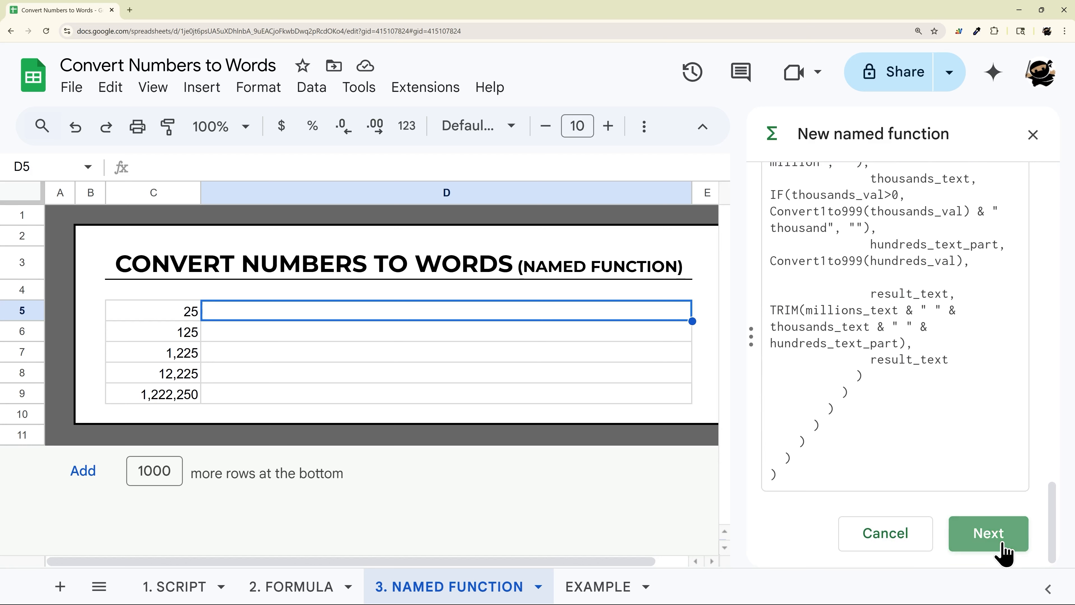
left_click(1002, 549)
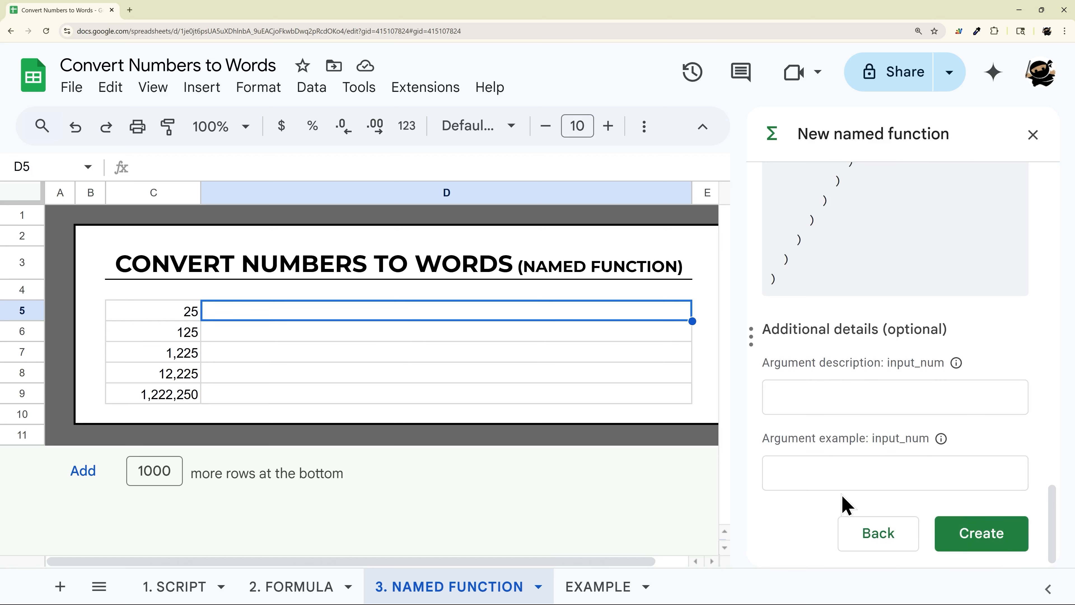
left_click(966, 541)
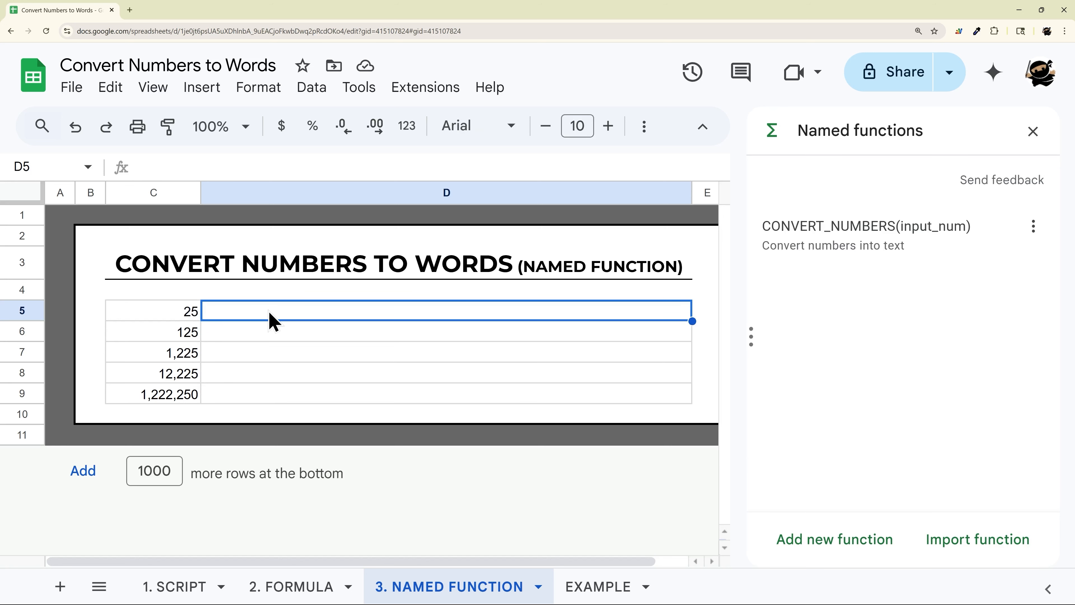
- Enter =CONVERT_NUMBERS(C5) in D5 and fill it down through D9
type("=")
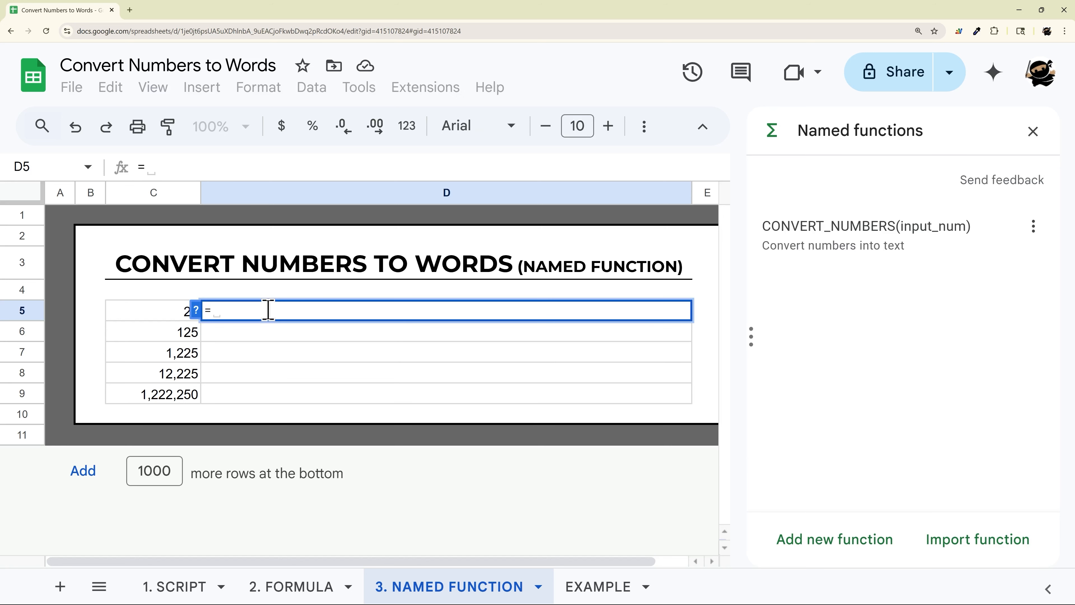
type("CONV")
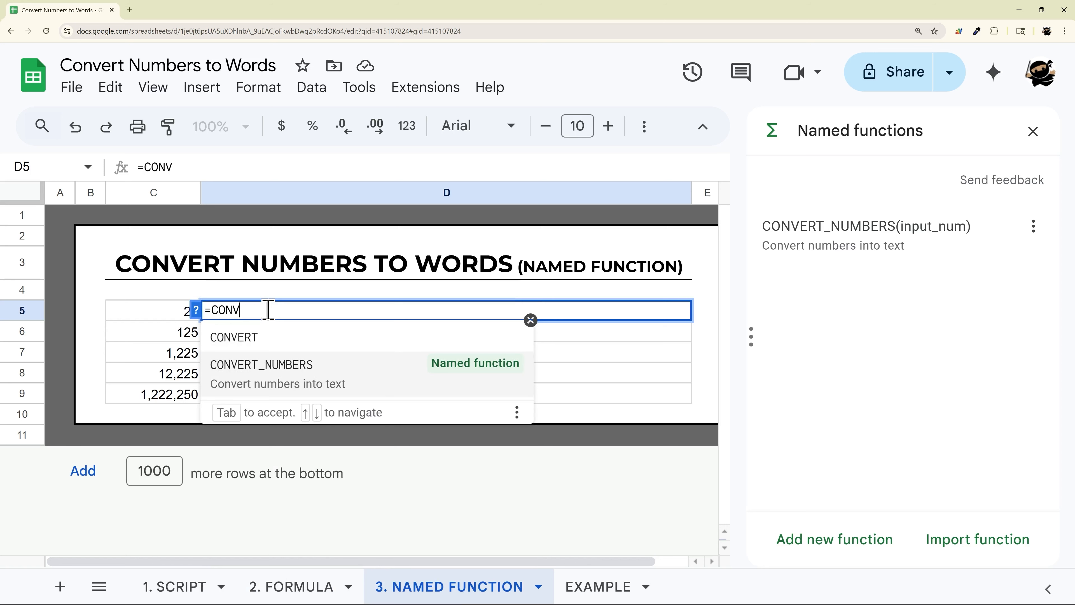
key("Tab")
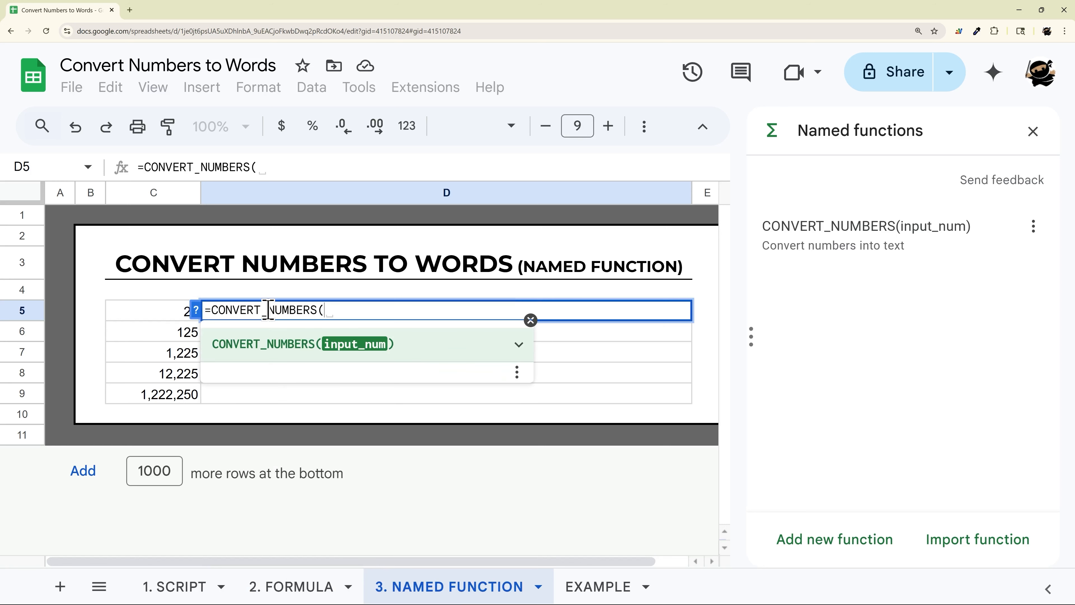
left_click(171, 321)
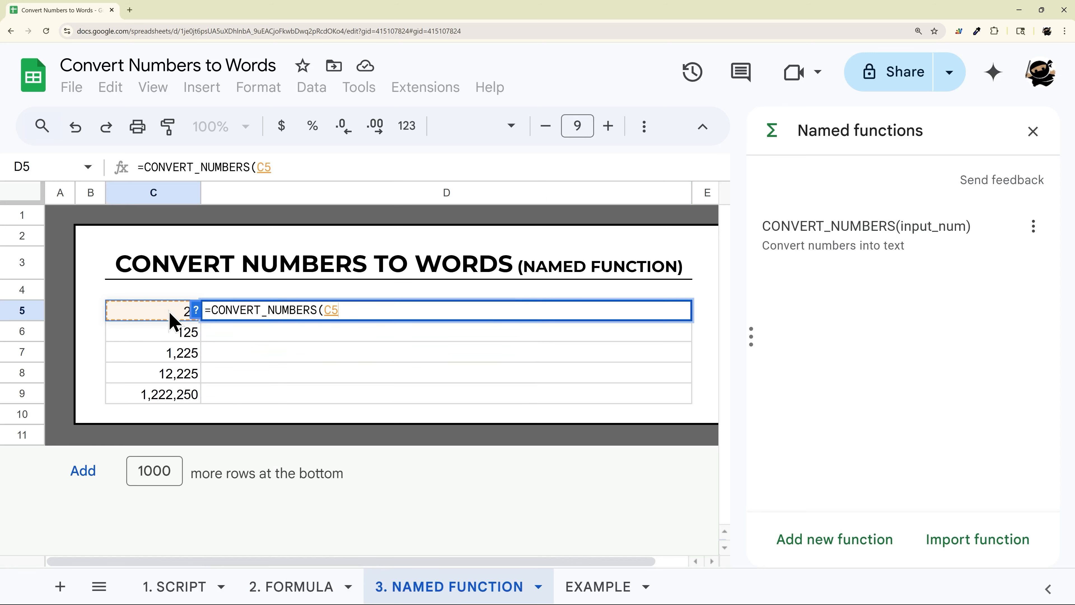
key("Return")
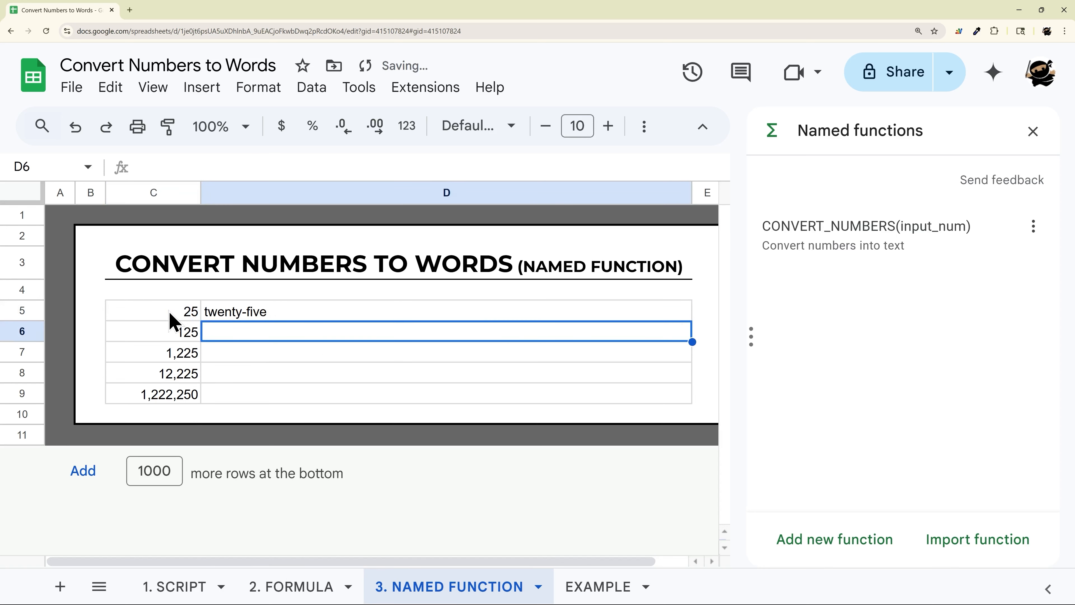
left_click(524, 313)
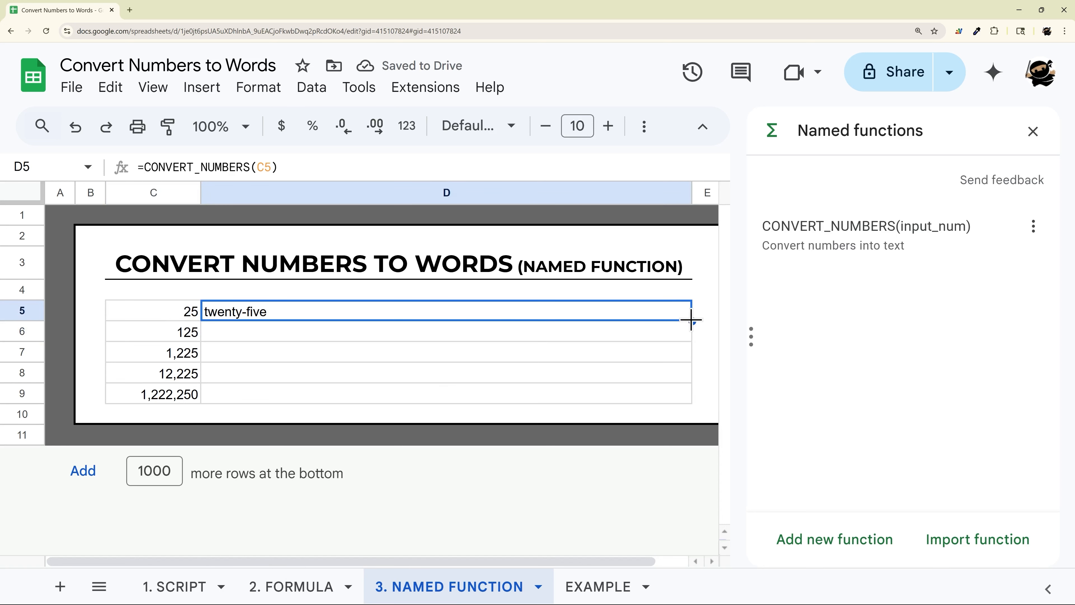
left_click_drag(692, 321, 686, 401)
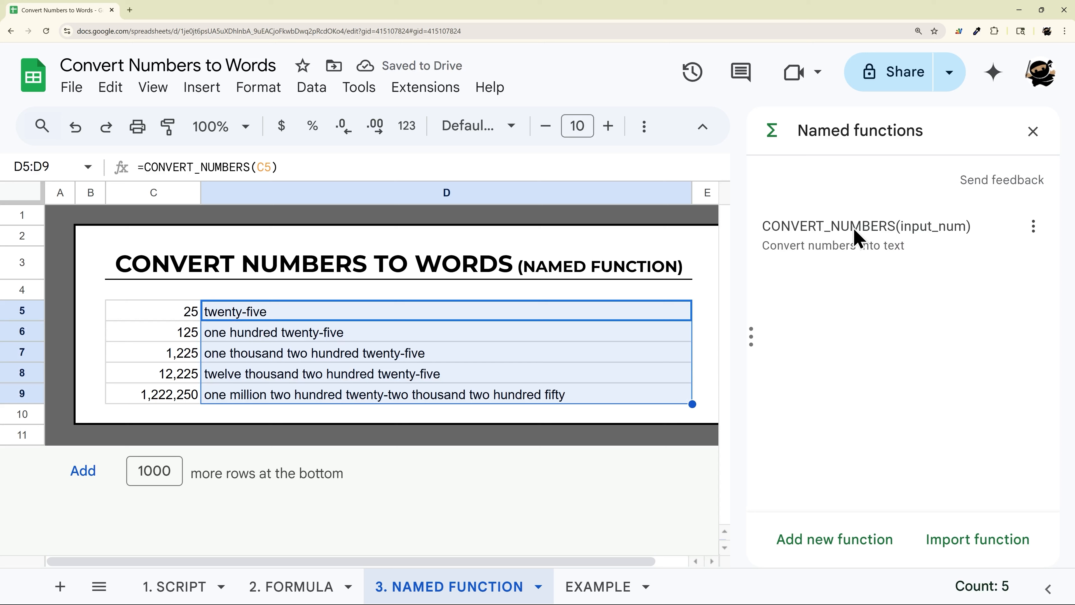
- Wrap D5's formula in PROPER and append &" Dollars" to it
double_click(268, 316)
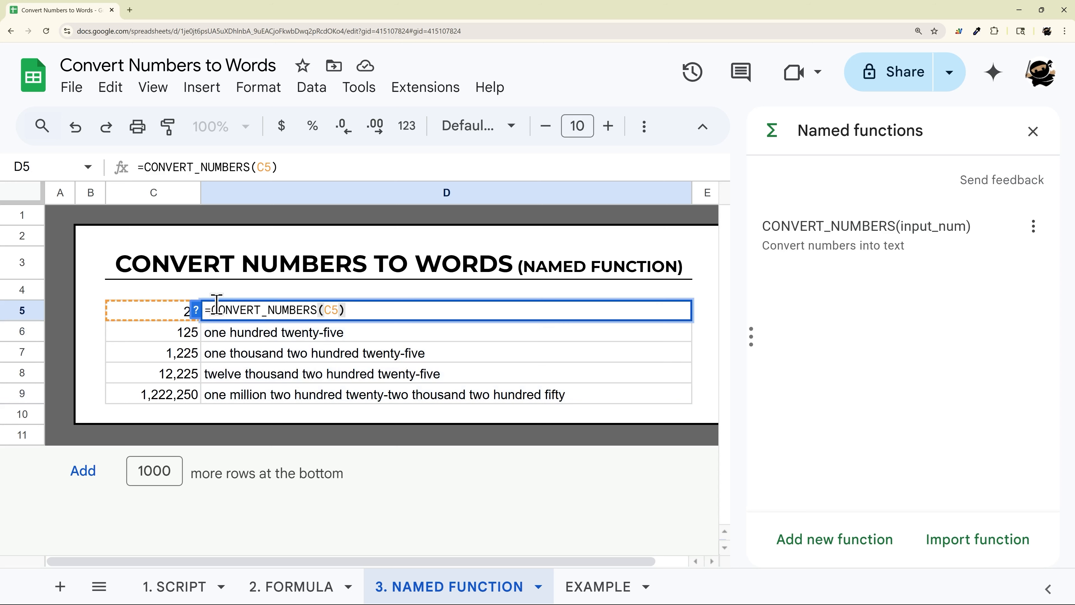
type("proper")
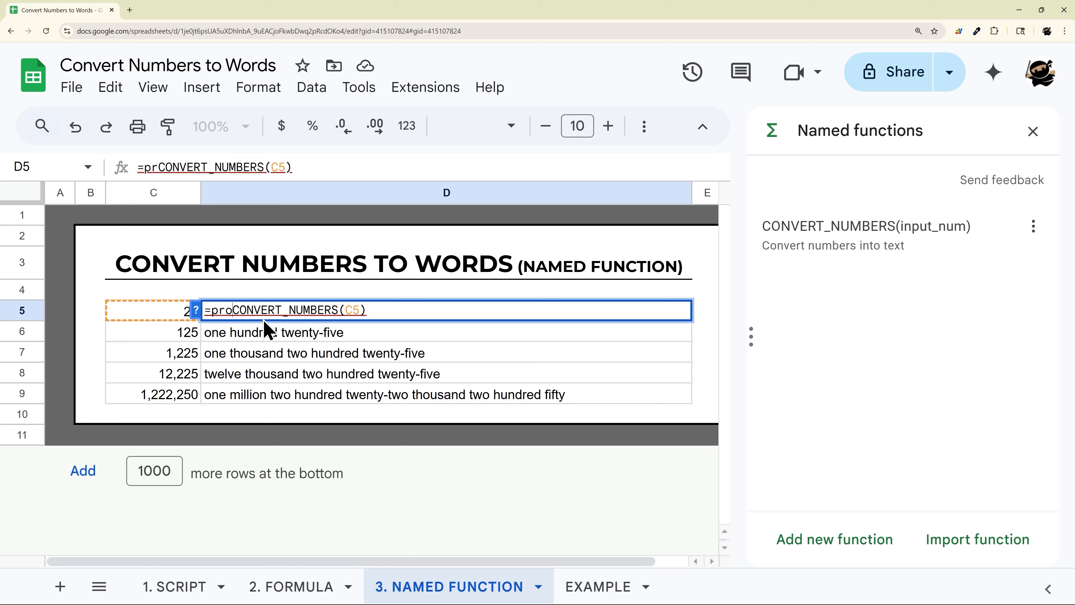
type("(")
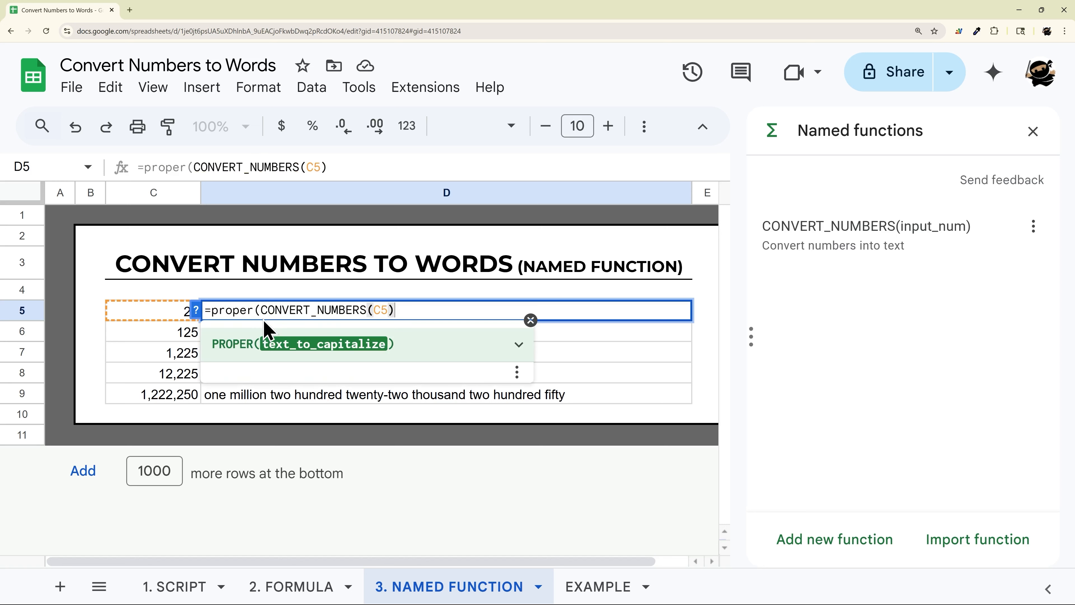
key("End")
type(")&\"")
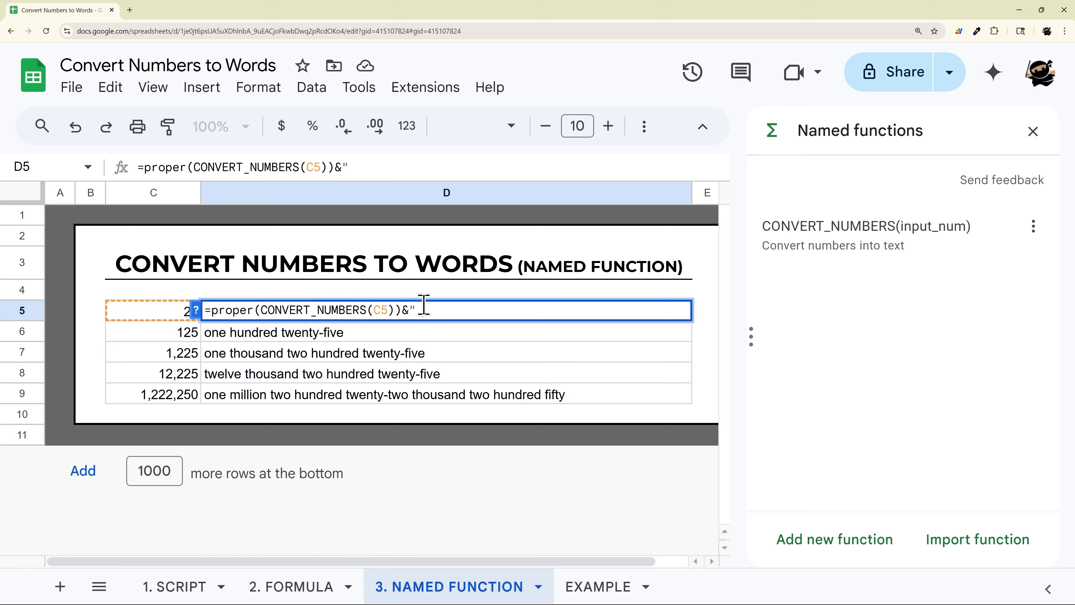
type(" Dollars\"")
key("Return")
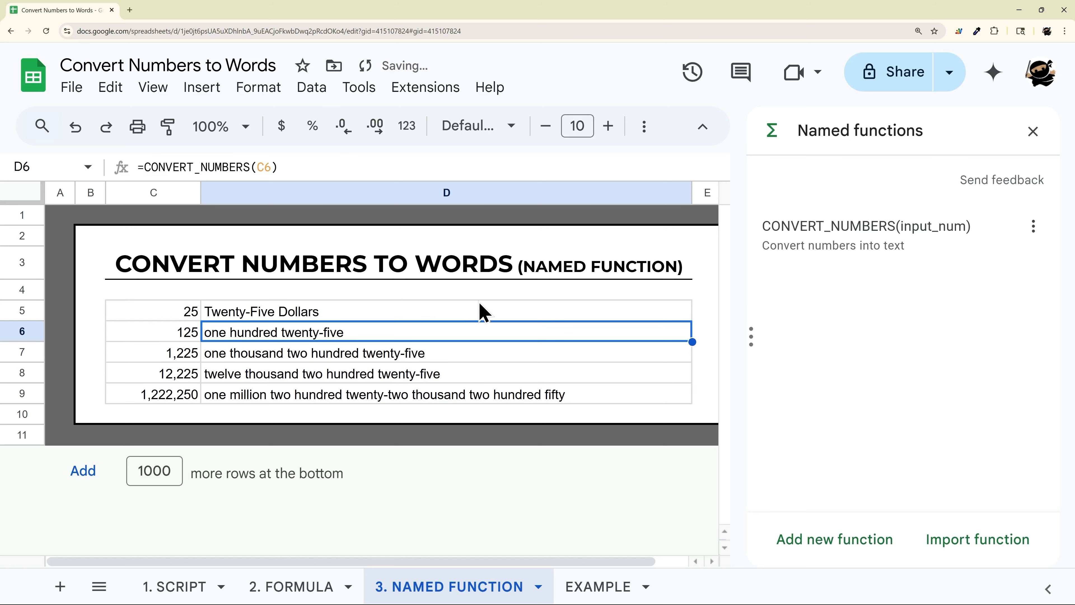
- Fill D5's updated formula down through D9
left_click(550, 298)
left_click(666, 316)
left_click_drag(695, 317, 689, 401)
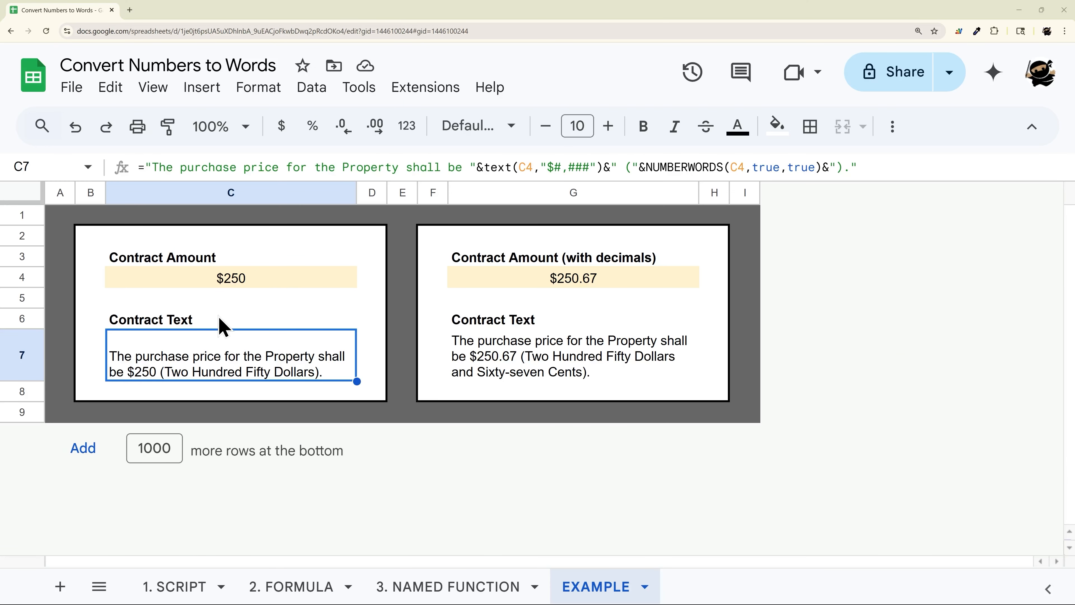
- Inspect the contract-text formula in C7 and the contract amount cell C4 it references
double_click(182, 357)
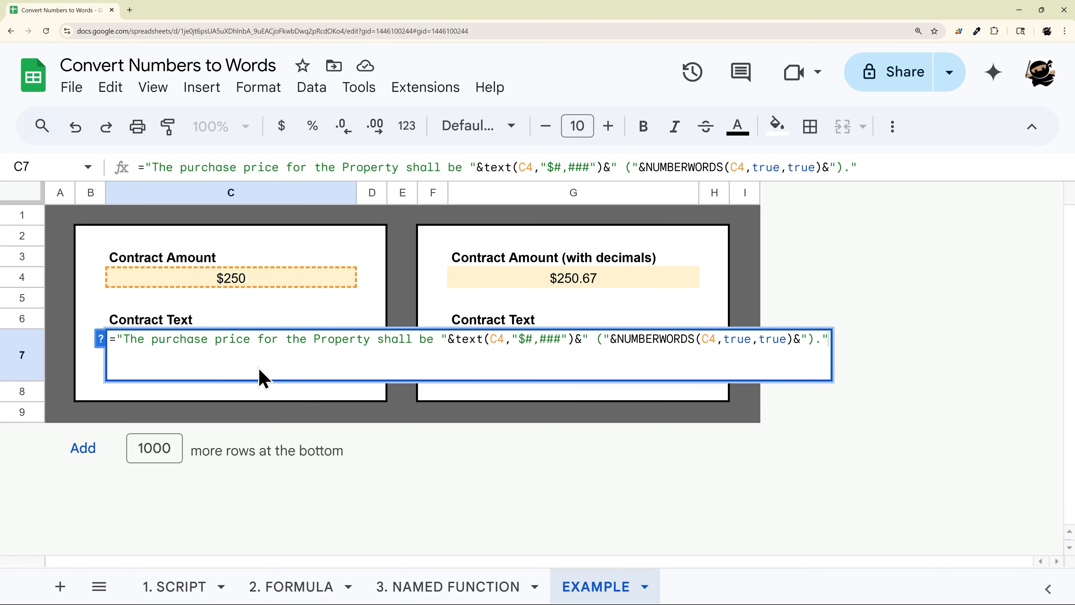
key("Escape")
left_click(233, 280)
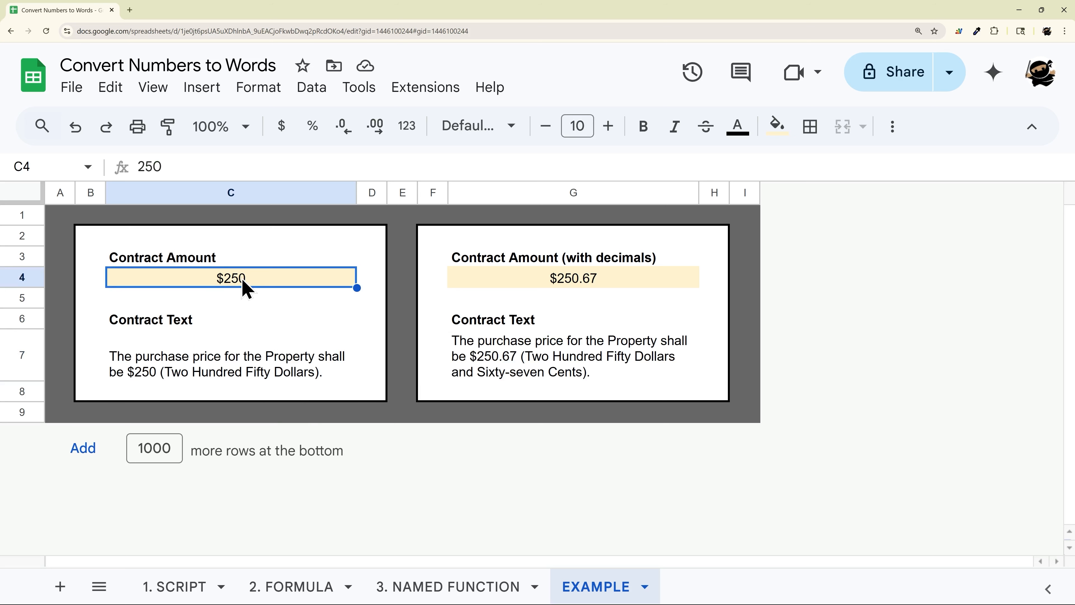
- Try prefixing the C4 reference in C7's TEXT formula with 'OTHER TAB'! and remove it again
double_click(247, 371)
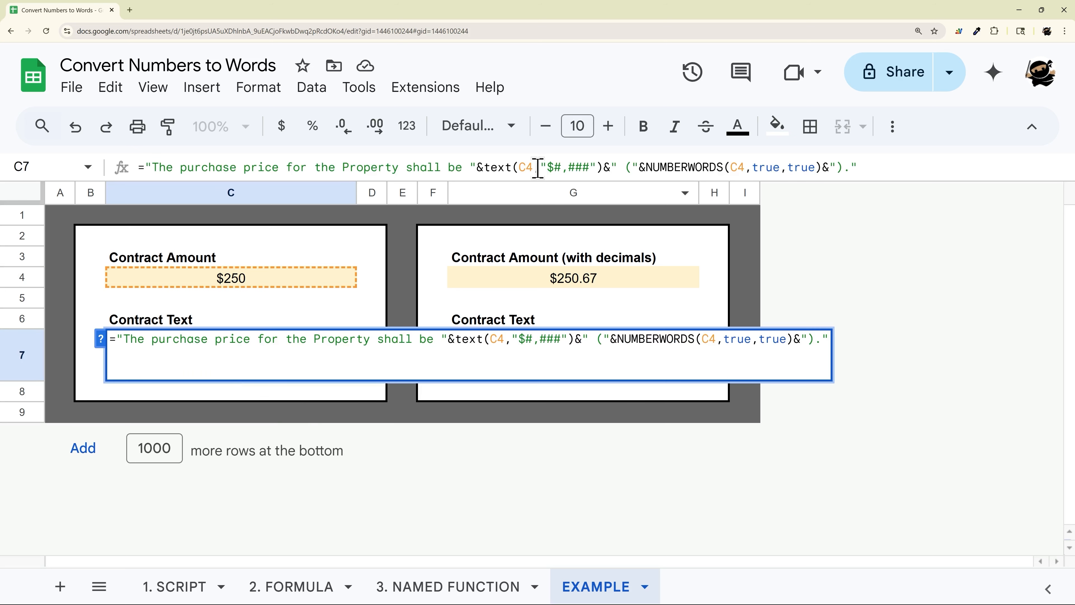
double_click(495, 338)
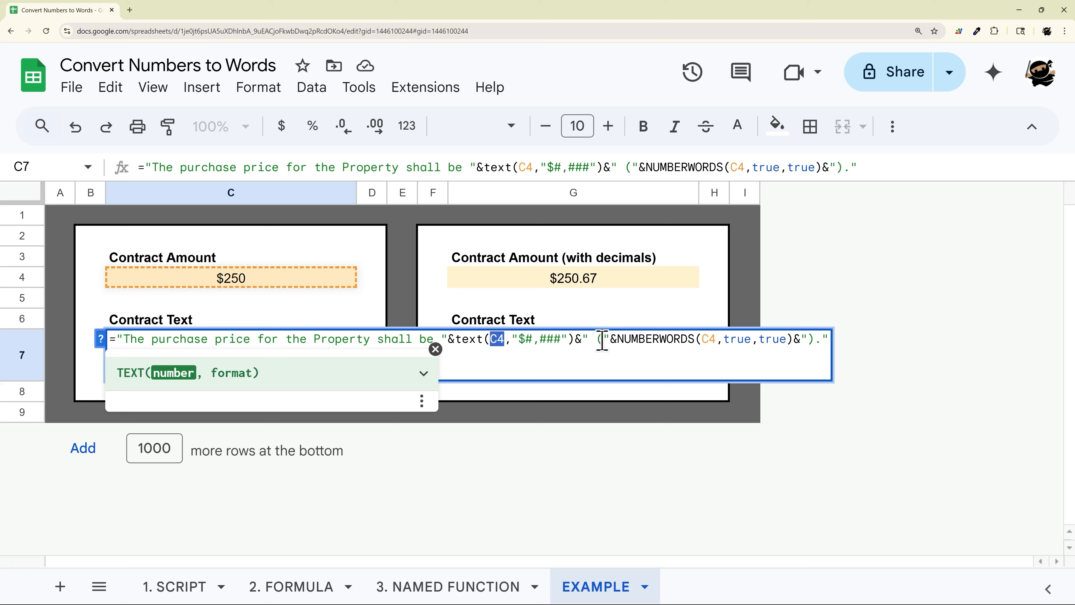
key("Left")
type("'OTHER ")
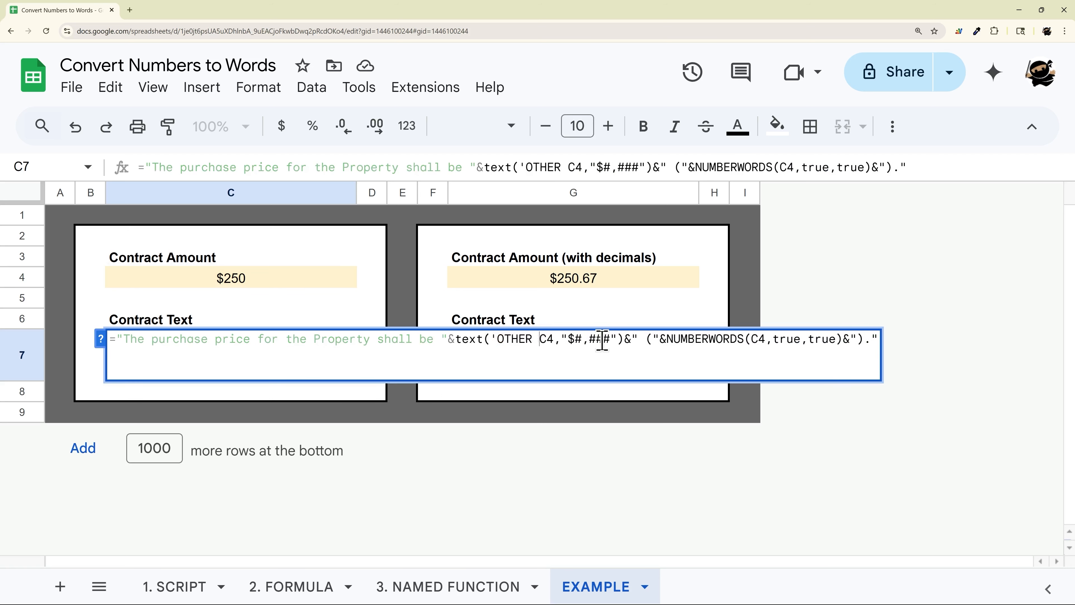
type("TAB'!")
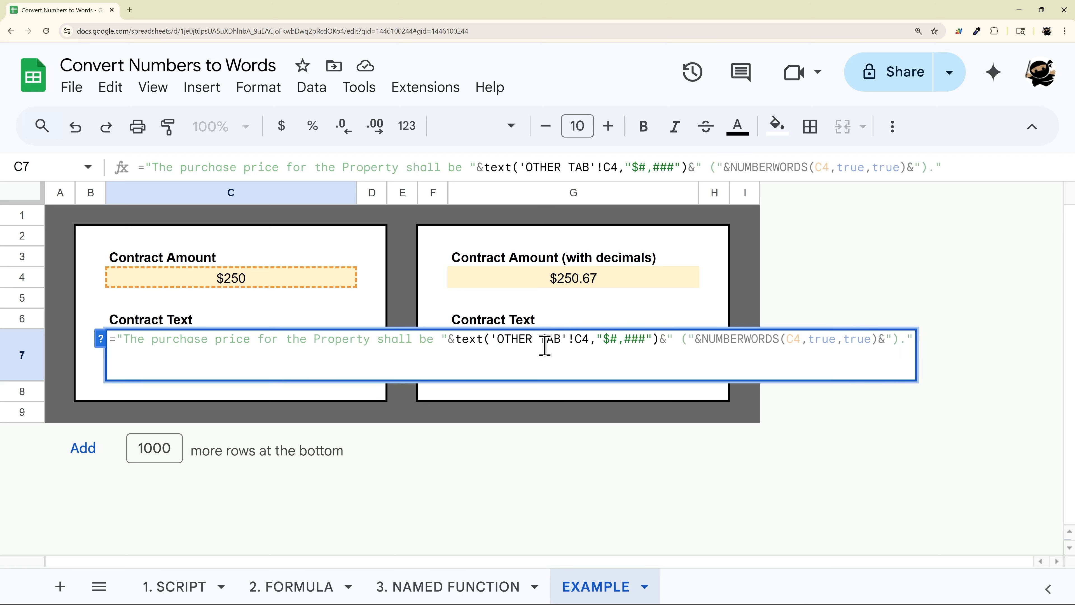
mouse_move(494, 338)
left_mouse_down()
mouse_move(575, 338)
mouse_move(490, 341)
left_mouse_up()
key("BackSpace")
key("Return")
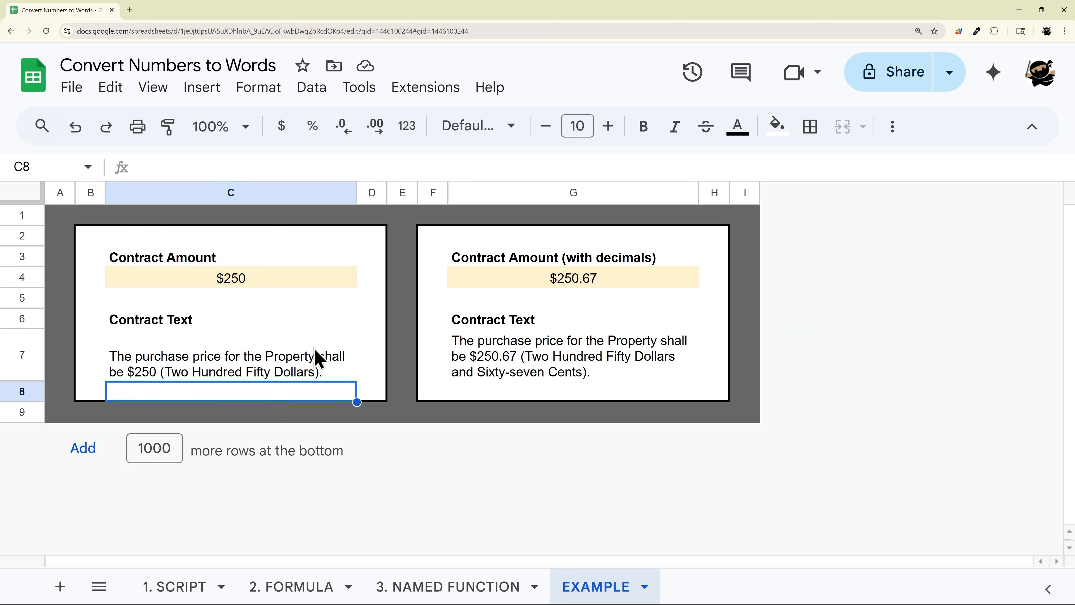
- Examine the parts of C7's formula: the quoted text, the TEXT amount, and the NUMBERWORDS call
double_click(287, 352)
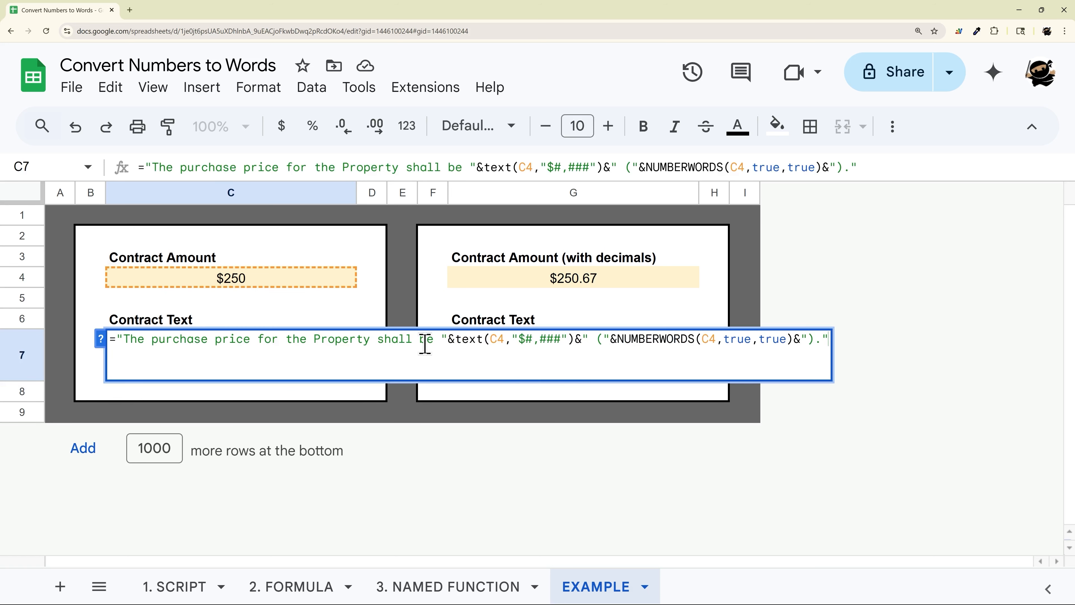
key("Escape")
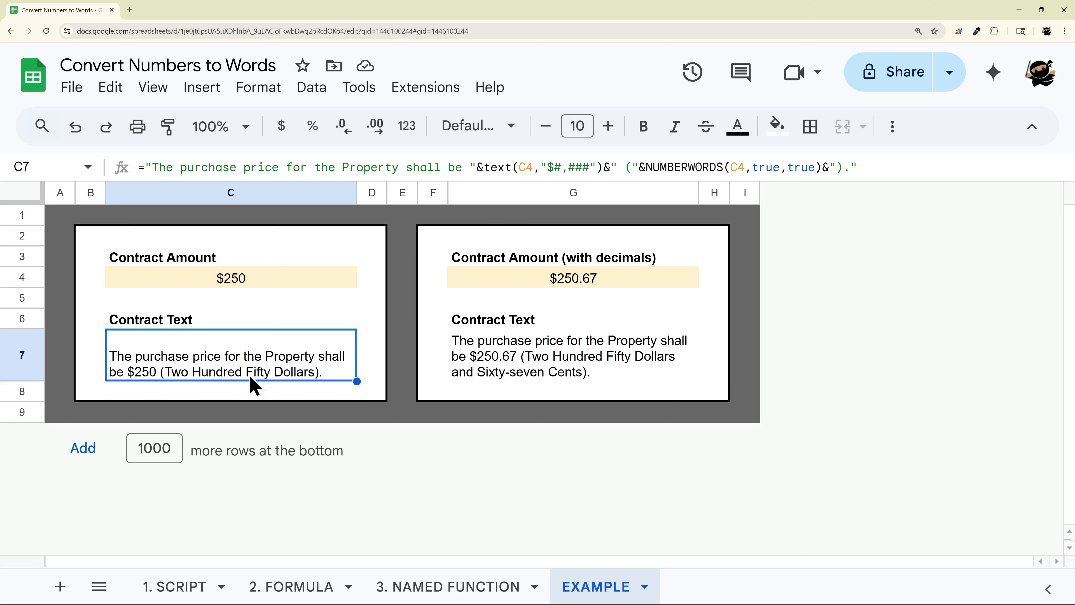
double_click(231, 373)
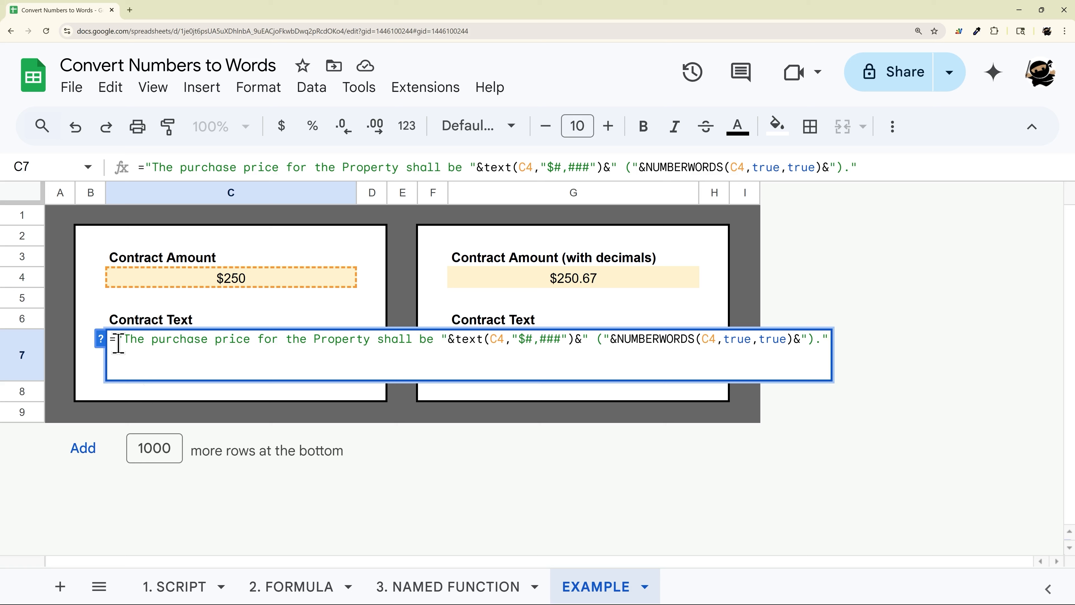
left_click_drag(116, 340, 106, 351)
left_click(121, 339)
left_click_drag(118, 339, 447, 339)
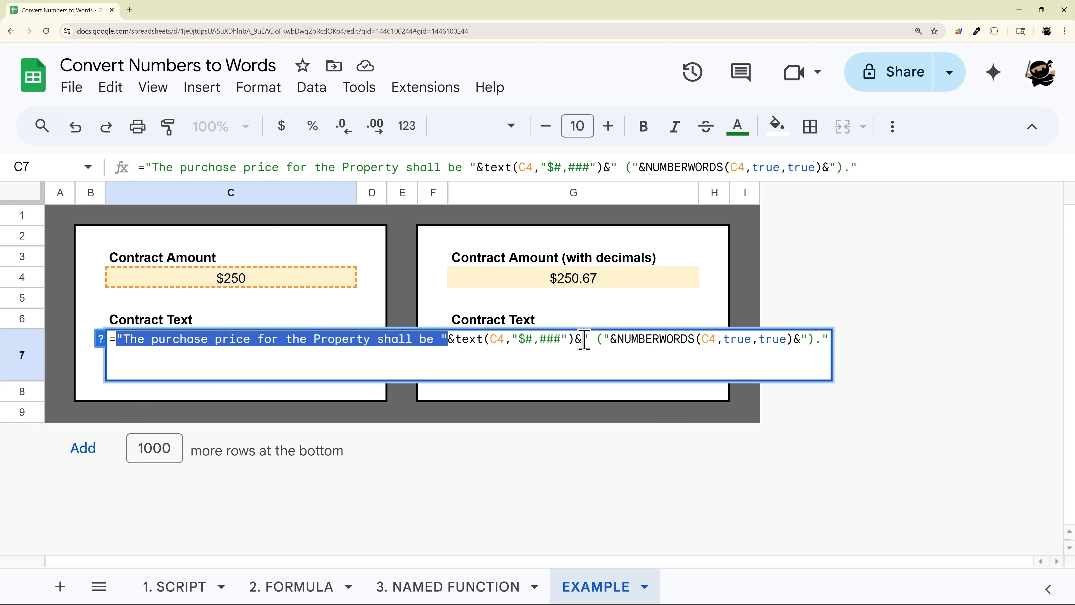
left_click_drag(575, 339, 449, 340)
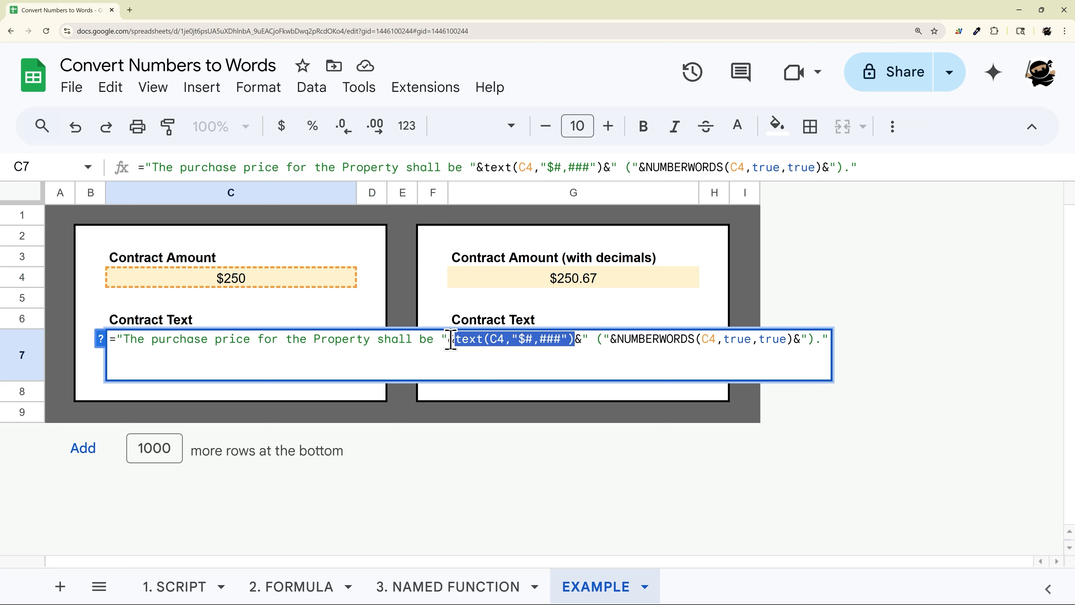
left_click_drag(581, 340, 588, 339)
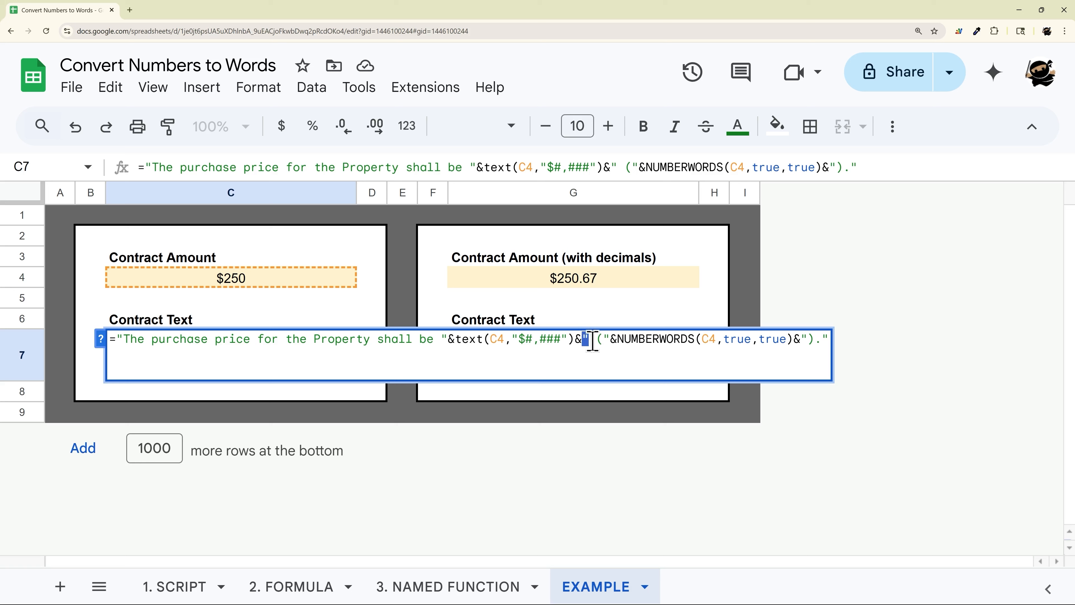
left_click_drag(596, 339, 604, 340)
left_click_drag(811, 340, 805, 340)
left_click_drag(618, 339, 695, 339)
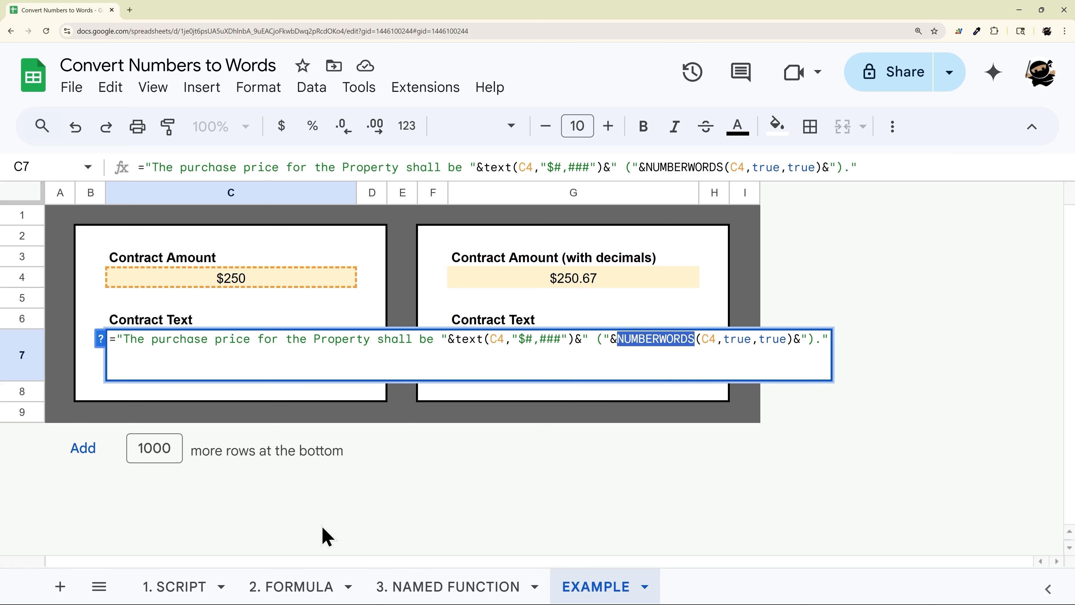
- Review the formulas on the 1. SCRIPT and 3. NAMED FUNCTION tabs
left_click(176, 589)
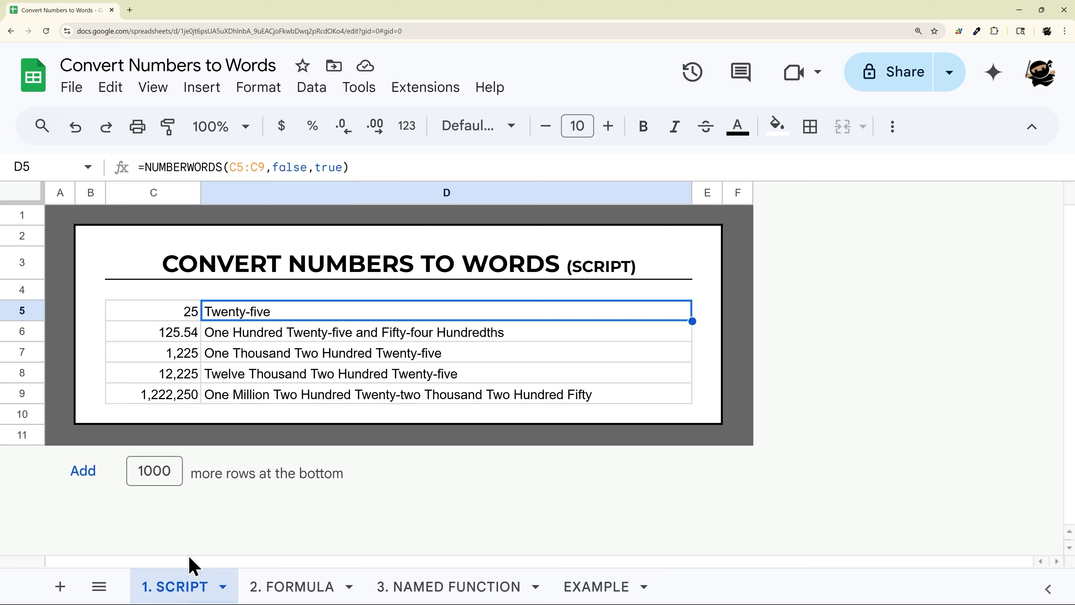
left_click(427, 586)
left_click(251, 309)
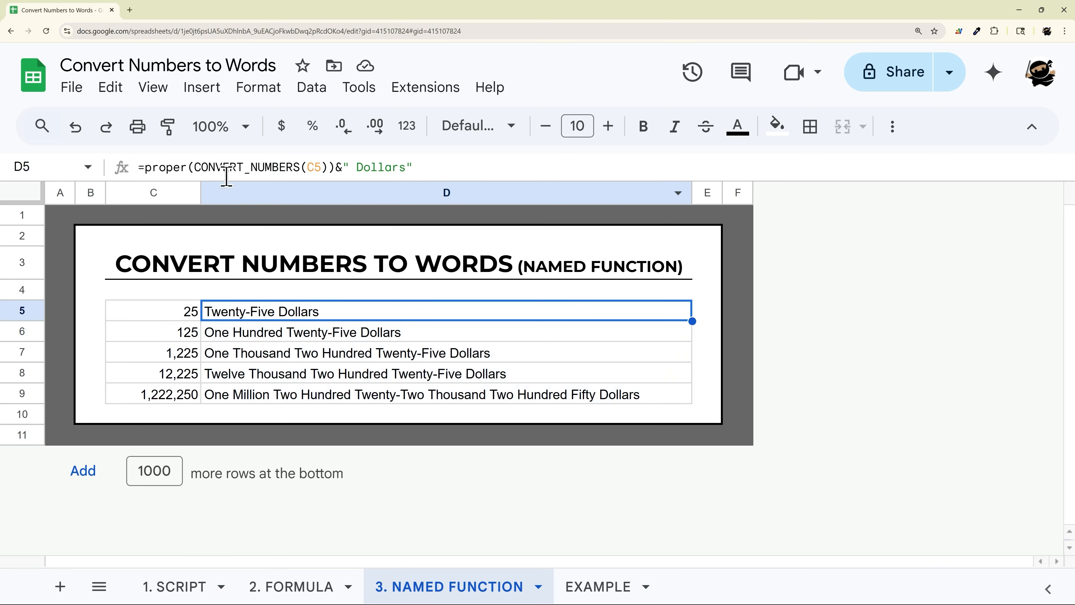
- Try replacing NUMBERWORDS in C7's formula with CONVERT_NUMBERS(C4), then undo the change
left_click(609, 589)
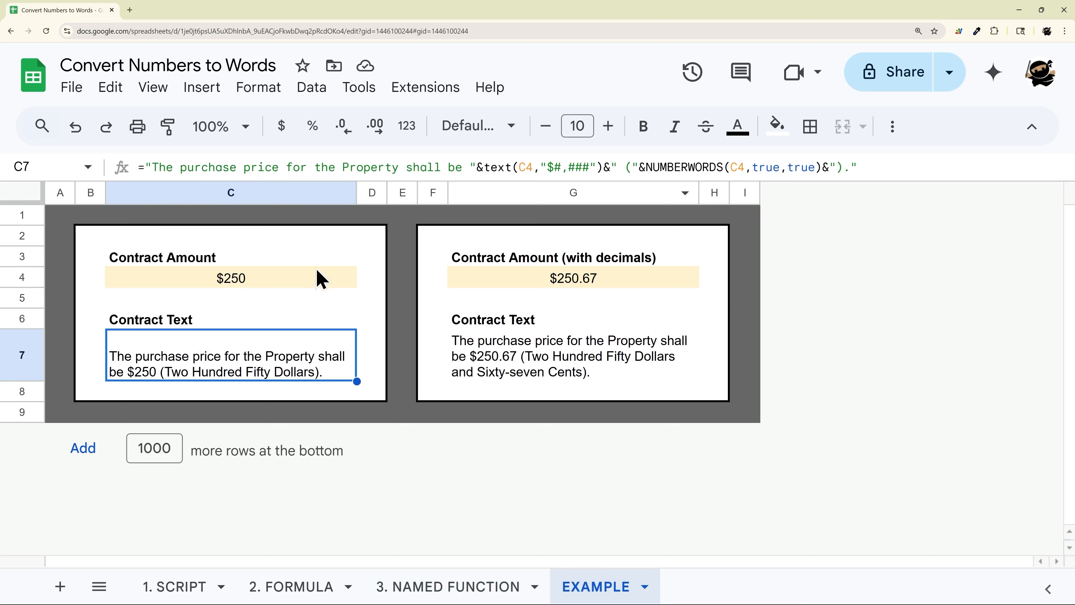
left_click_drag(646, 166, 722, 167)
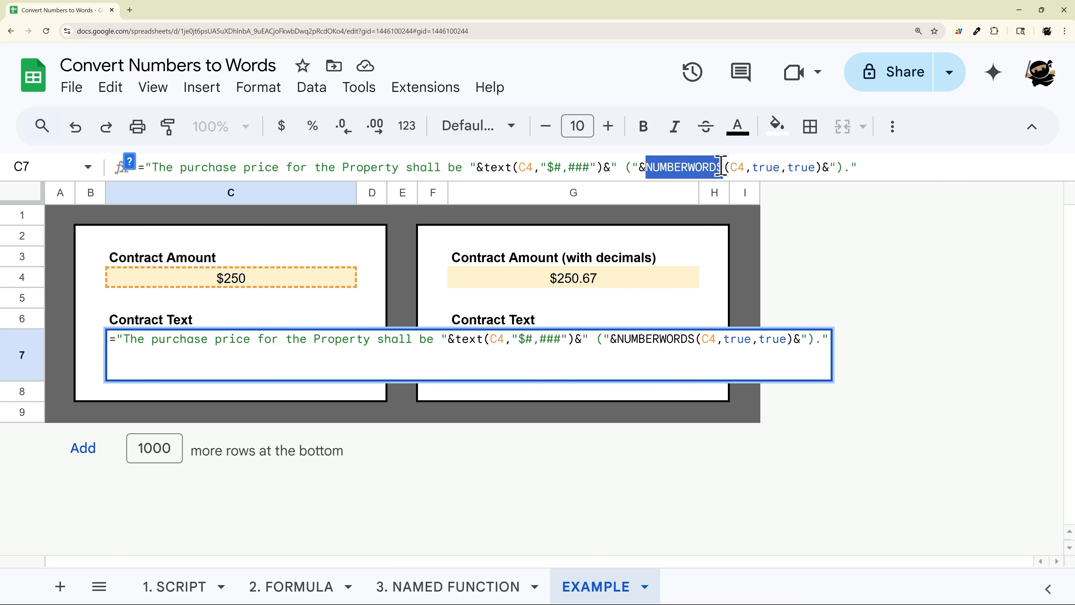
type("CONVERT_NUMBERS")
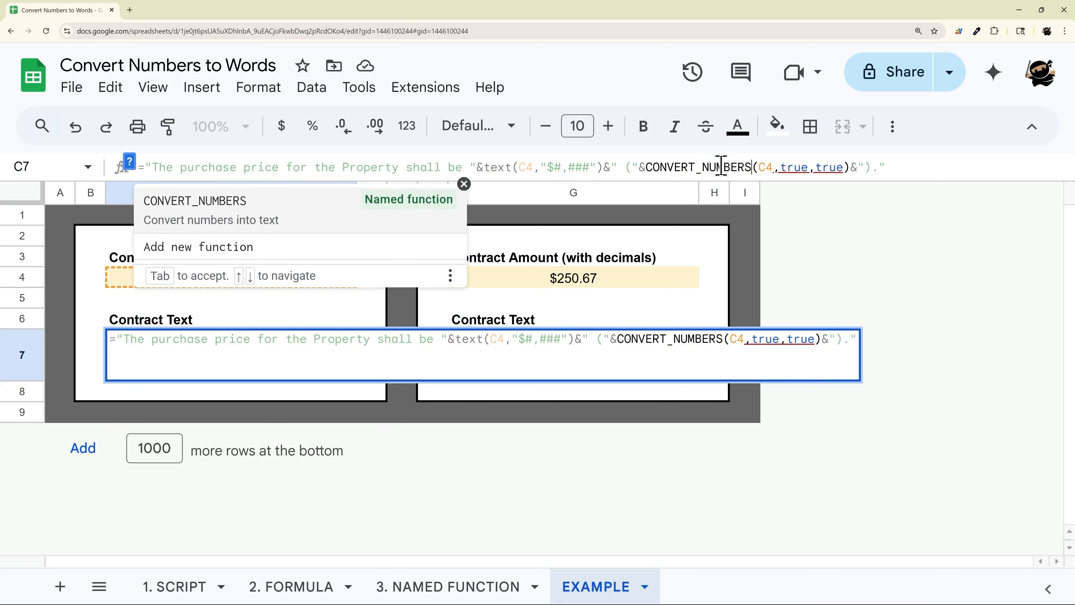
key("Right")
key("Right")
key("Right")
key("Delete")
key("Delete")
key("Delete")
key("Delete")
key("Delete")
key("Delete")
key("Delete")
key("Delete")
key("Delete")
key("Delete")
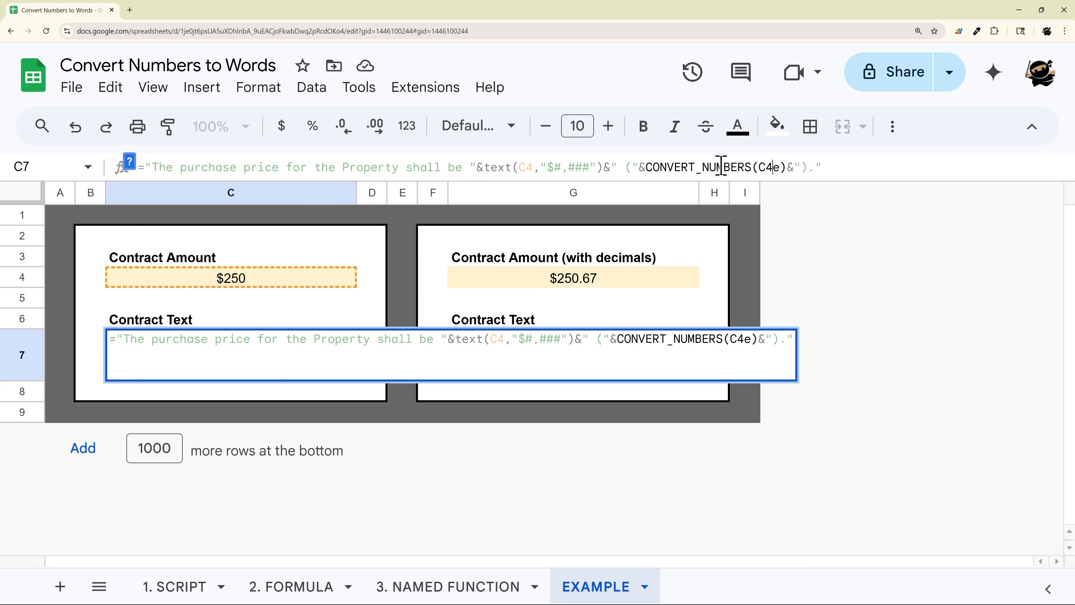
key("Return")
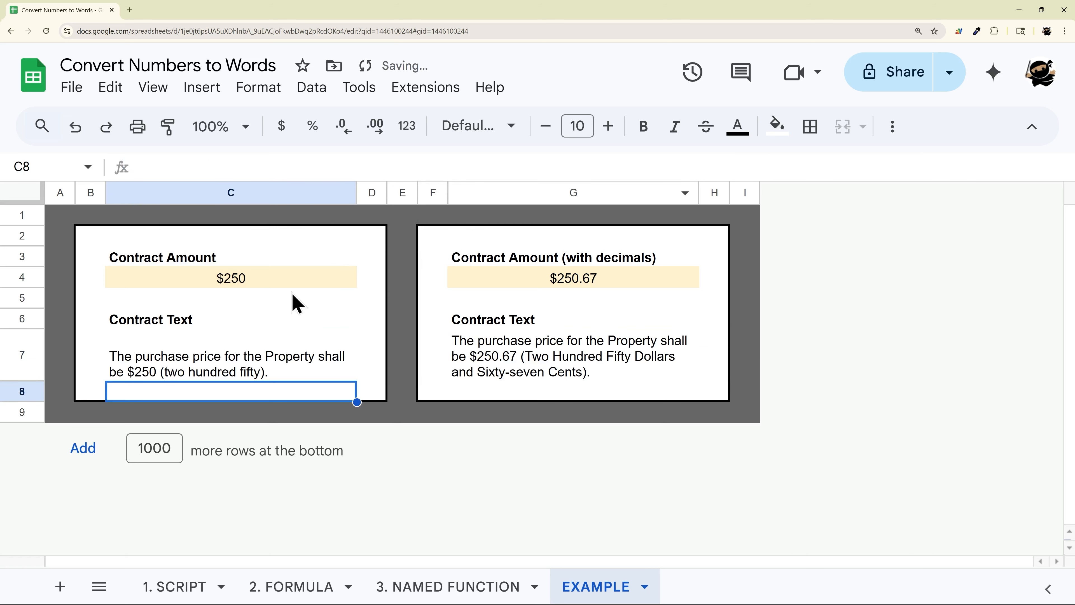
left_click(264, 377)
key("ctrl+z")
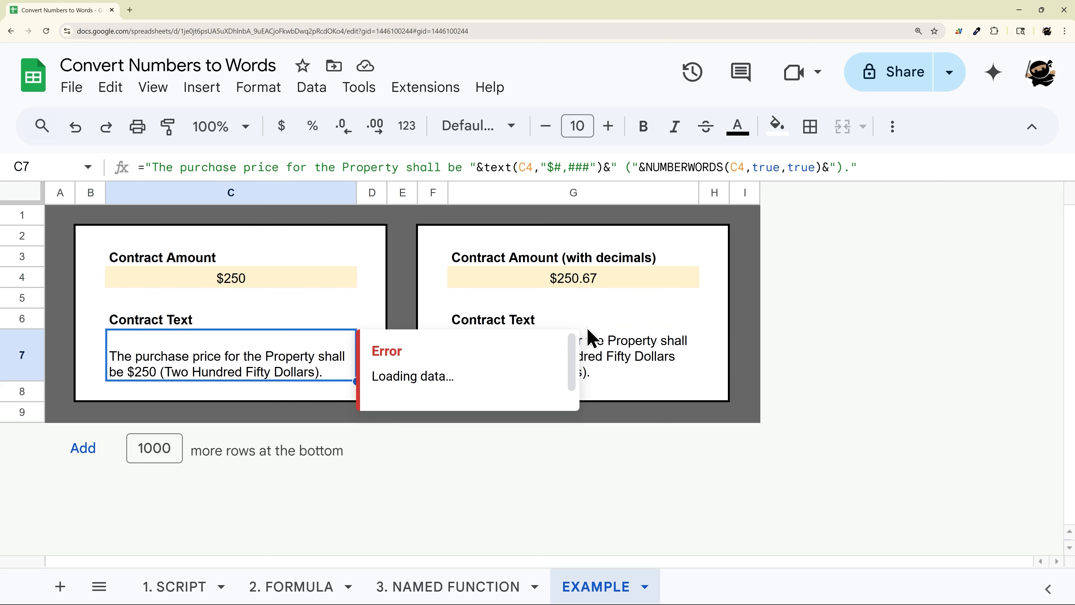
- Set the TEXT format in G7's formula to "$#,###.##"
left_click(618, 358)
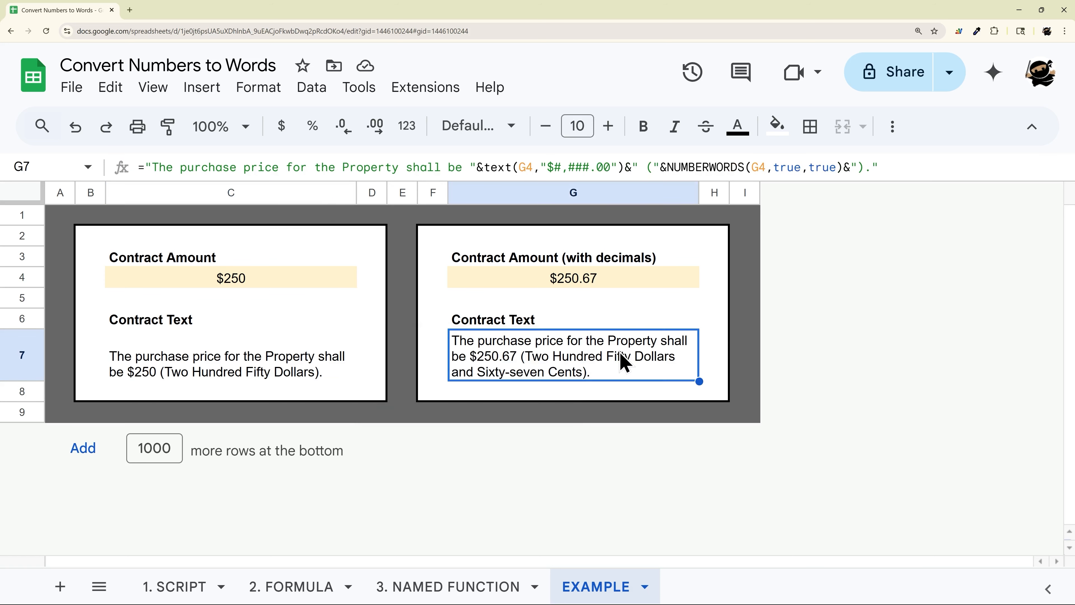
left_click(591, 287)
double_click(588, 354)
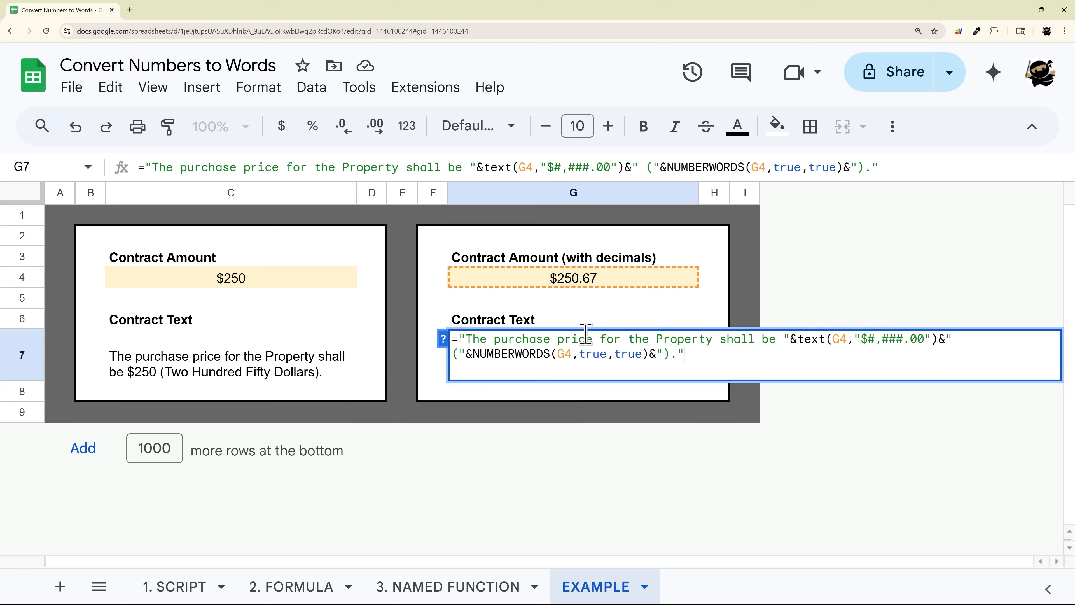
left_click_drag(485, 167, 604, 168)
left_click(601, 169)
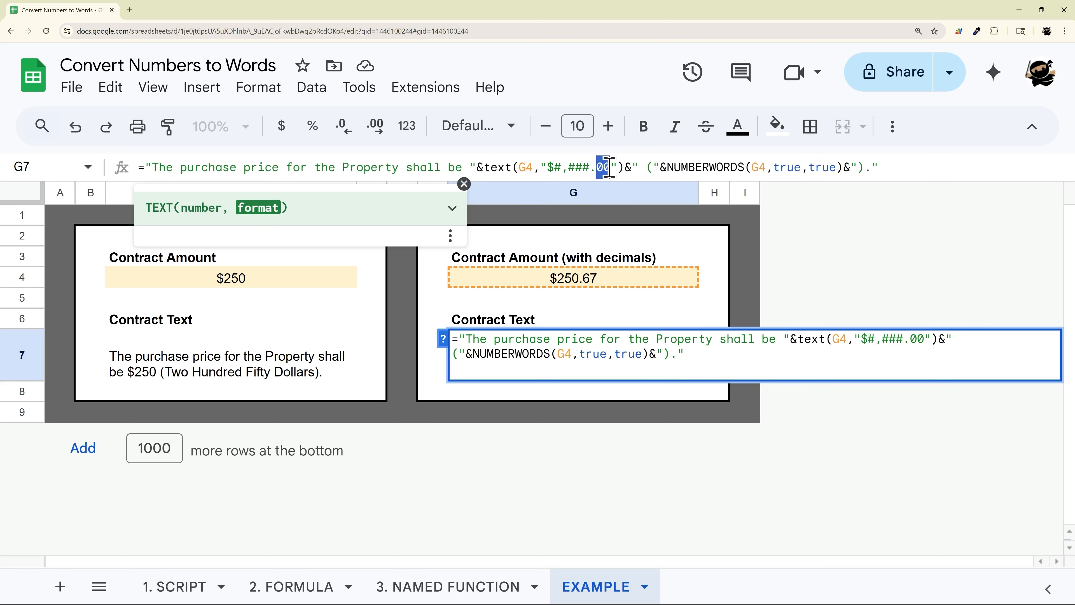
left_click(486, 167)
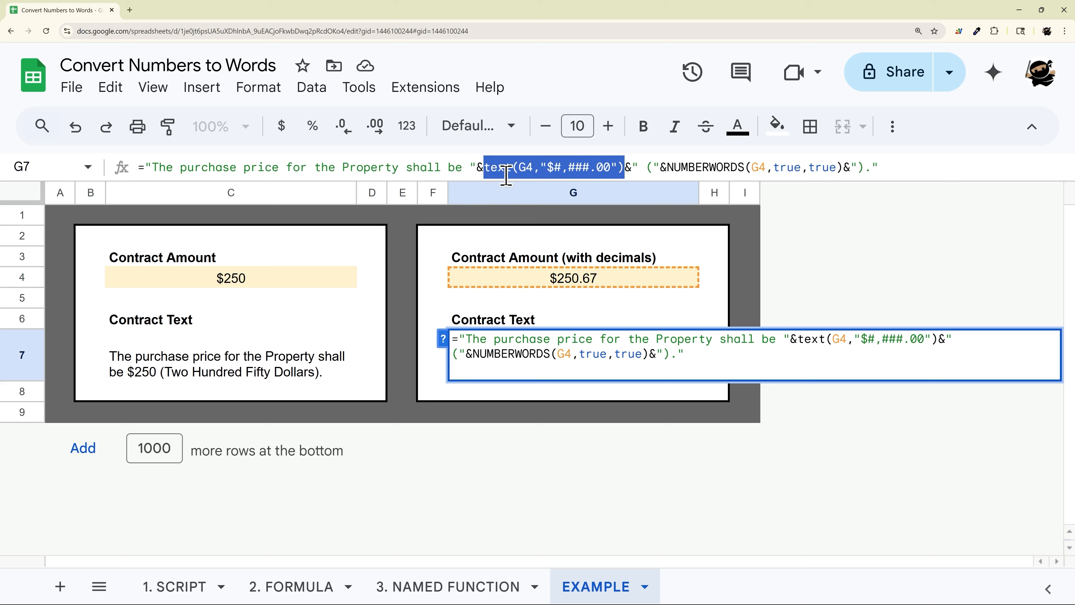
left_click(558, 167)
left_click_drag(558, 167, 592, 167)
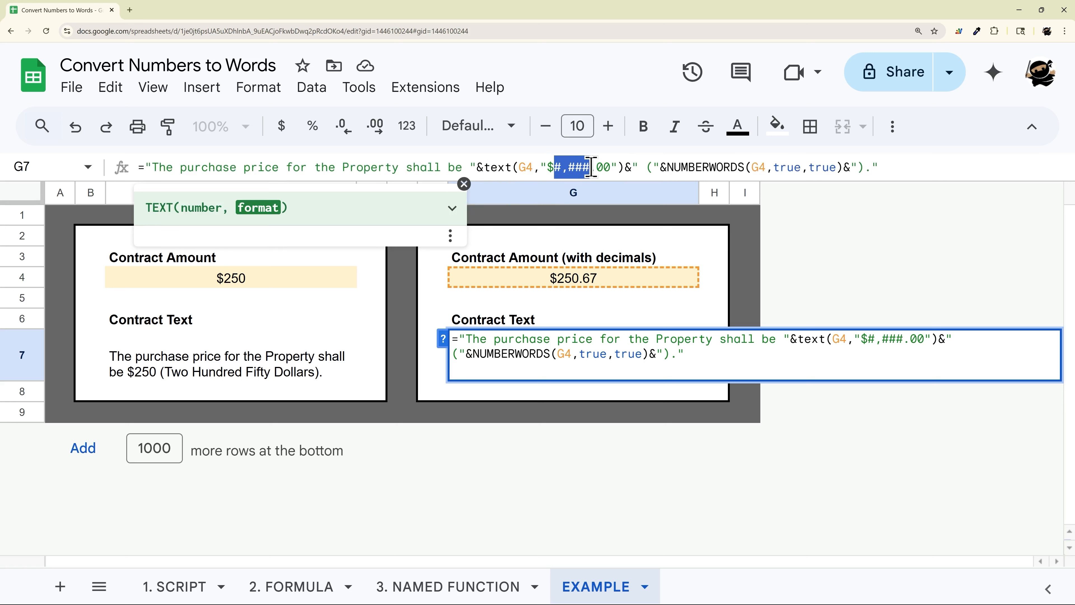
left_click(592, 167)
left_click_drag(593, 167, 594, 167)
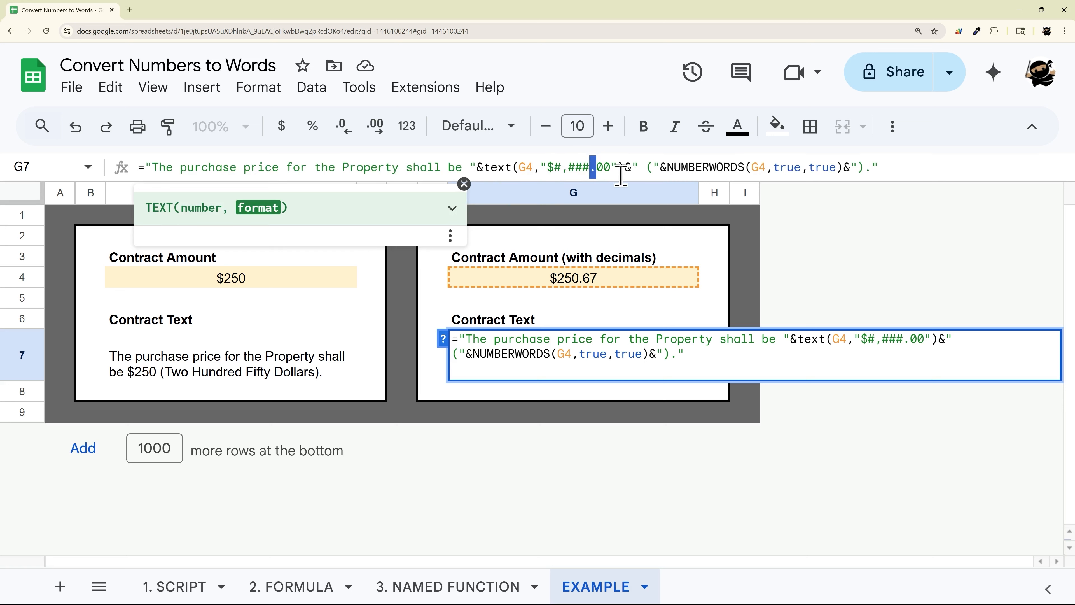
left_click(608, 166)
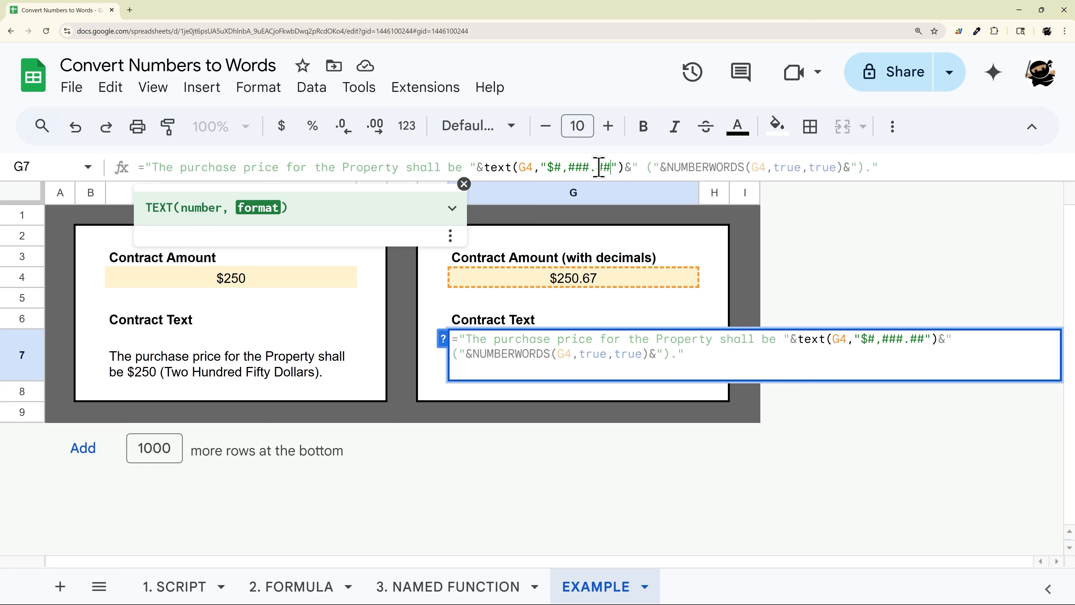
key("Return")
- Change the contract amount with decimals in G4 to 250
left_click(605, 283)
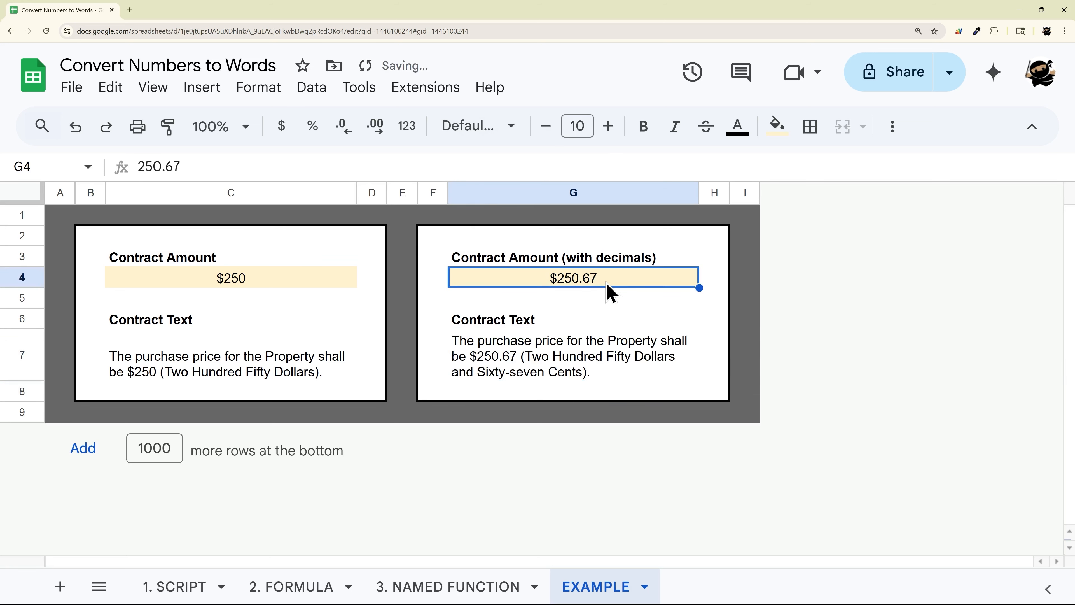
double_click(607, 279)
key("BackSpace")
key("BackSpace")
key("BackSpace")
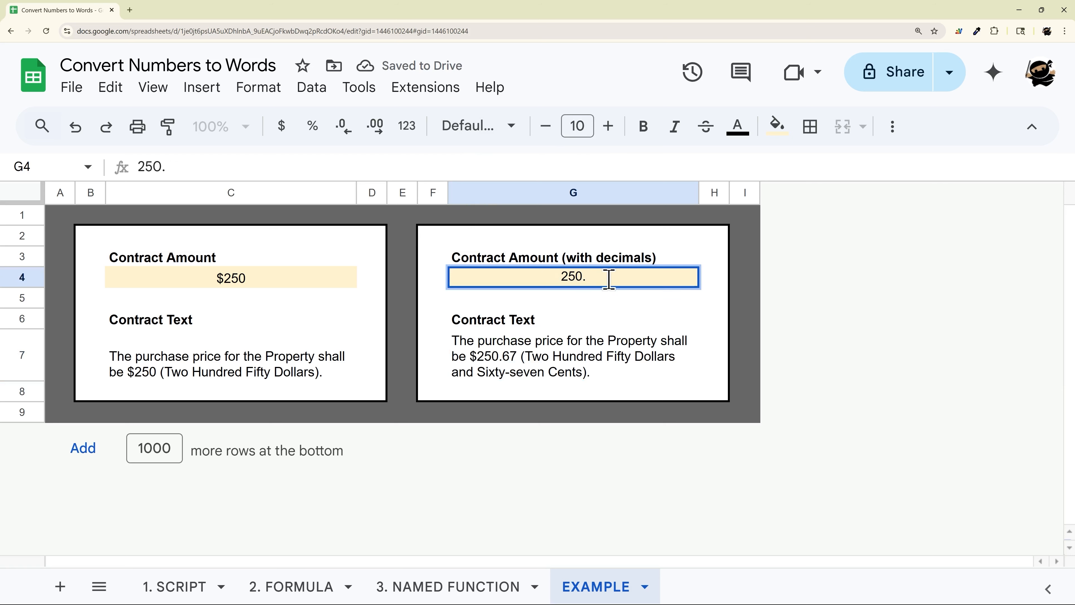
key("Return")
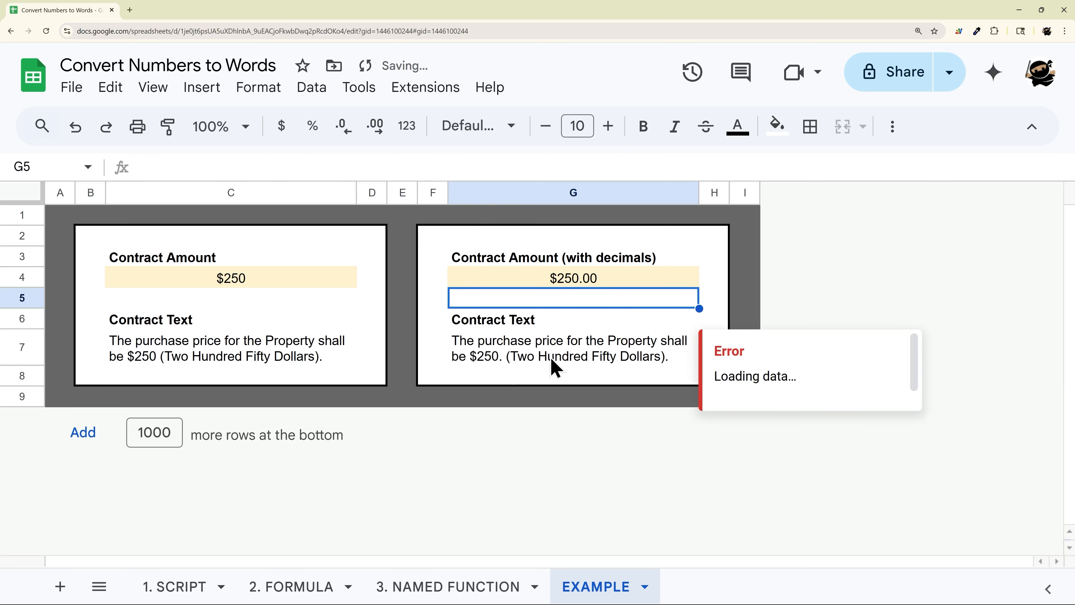
left_click(503, 369)
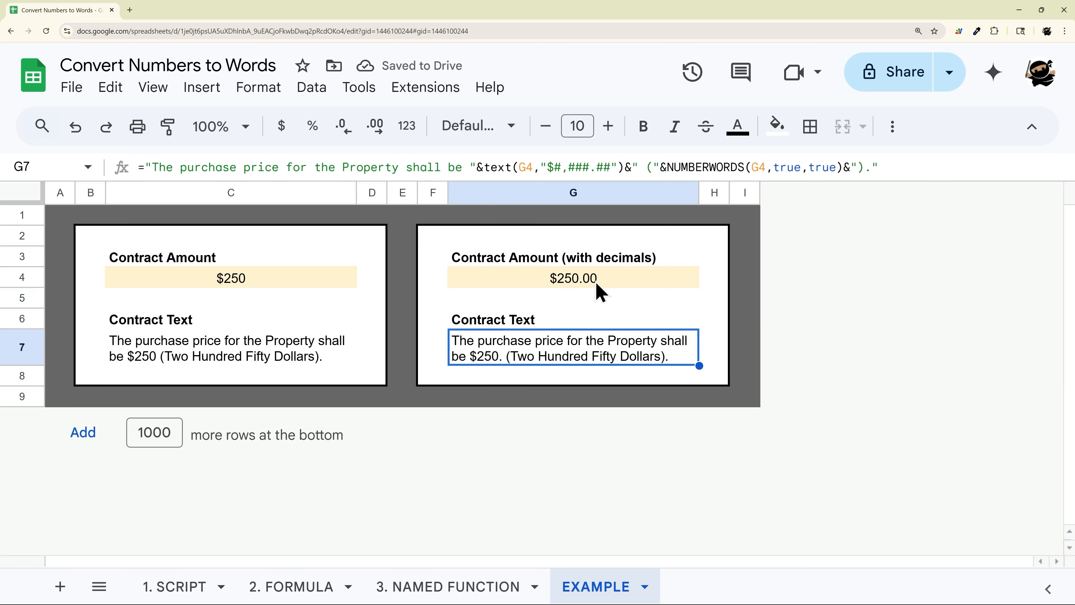
- Set the contract amount in G4 back to 250.67
left_click(567, 280)
double_click(604, 278)
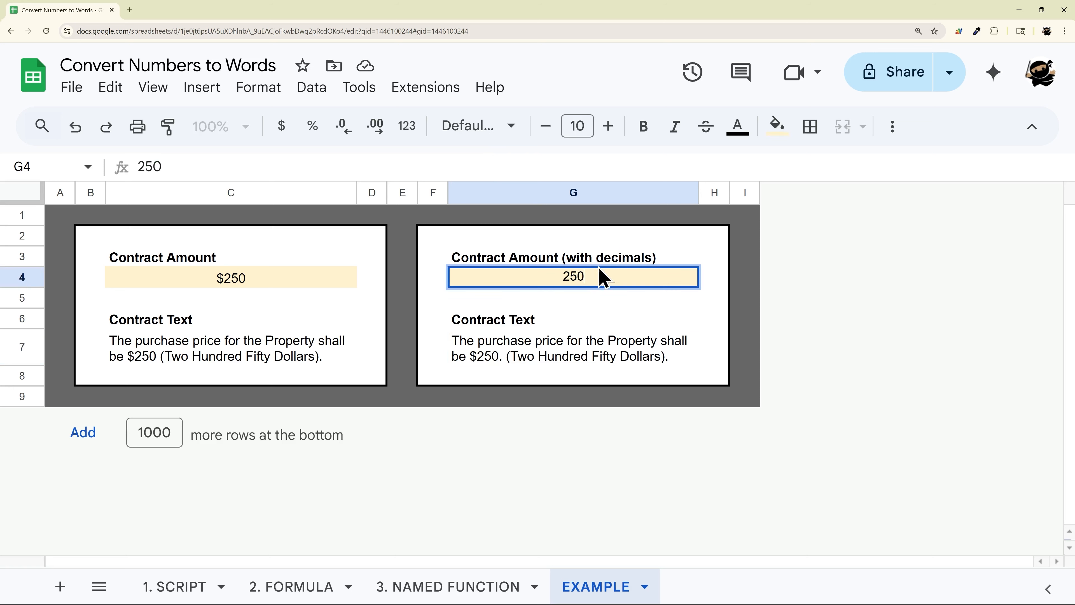
type(".67")
key("Return")
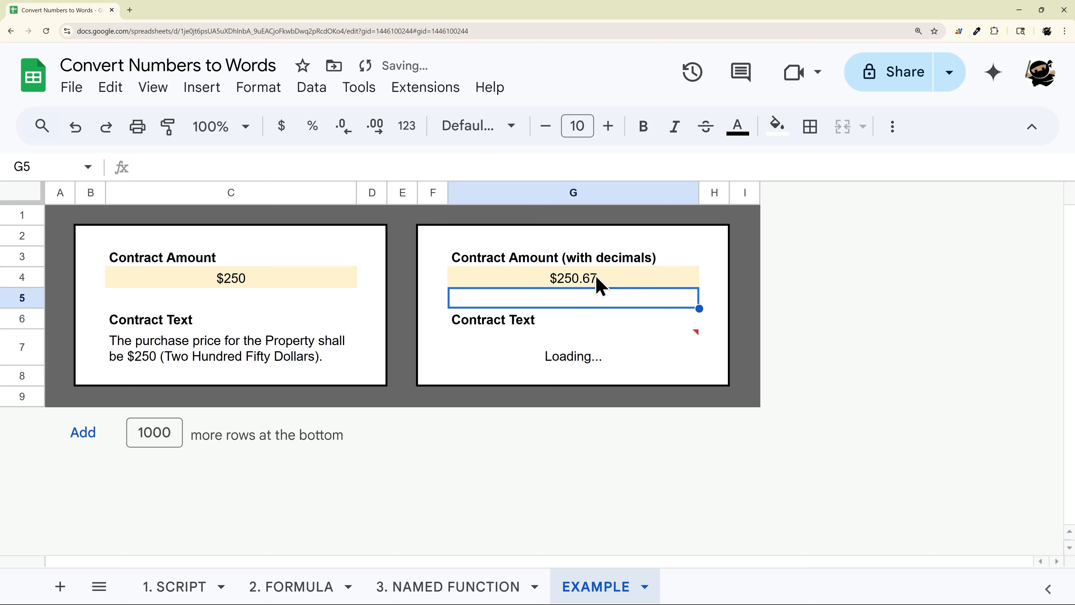
- Set the TEXT format in G7's formula to "$#,###.00"
left_click(252, 372)
left_click(546, 372)
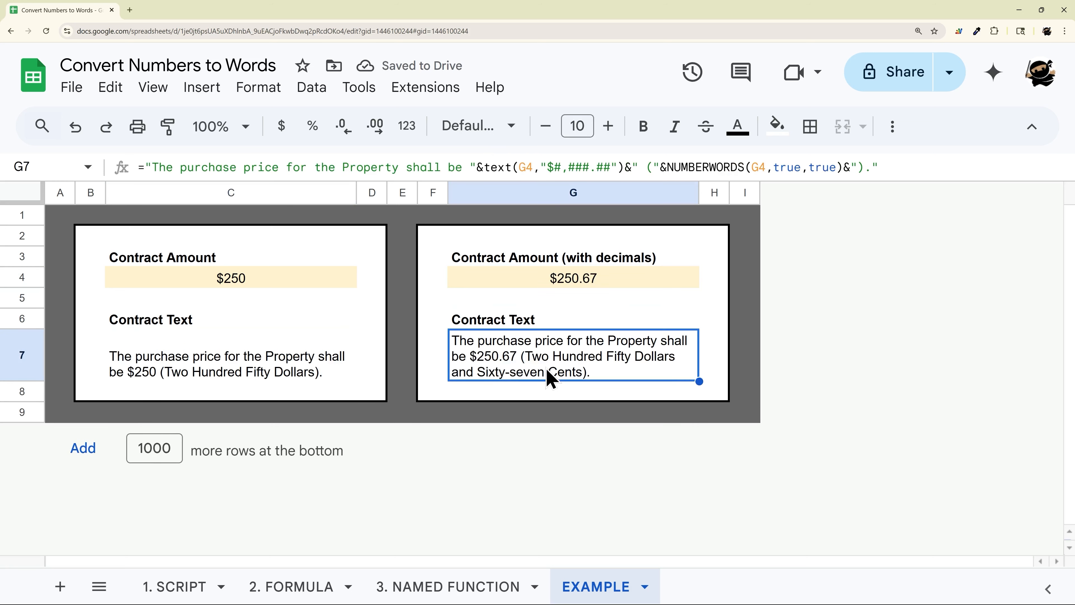
left_click_drag(213, 284, 228, 377)
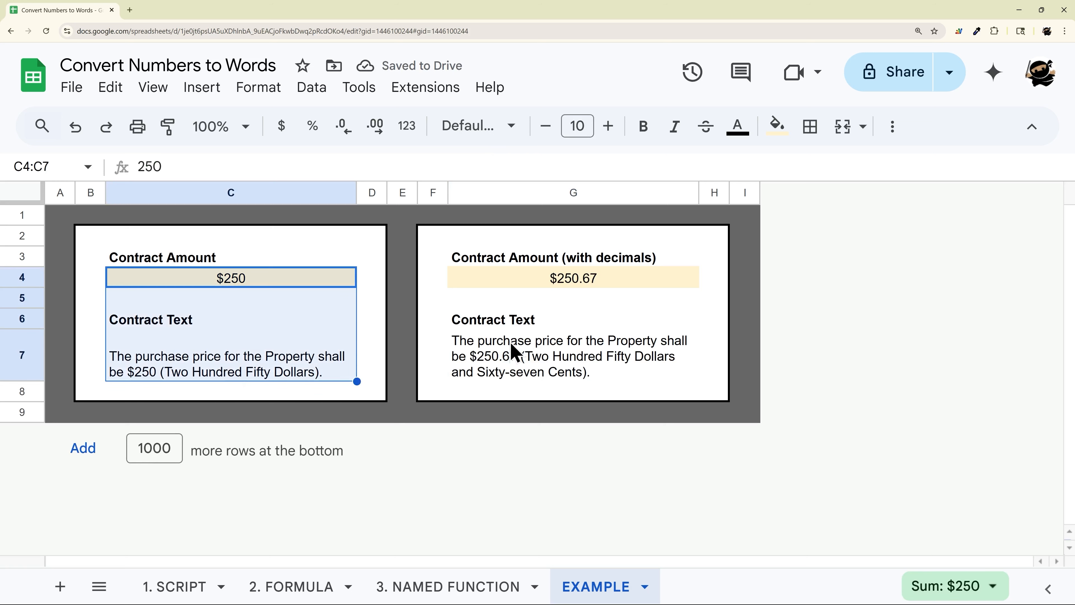
left_click_drag(572, 288, 571, 351)
left_click(571, 368)
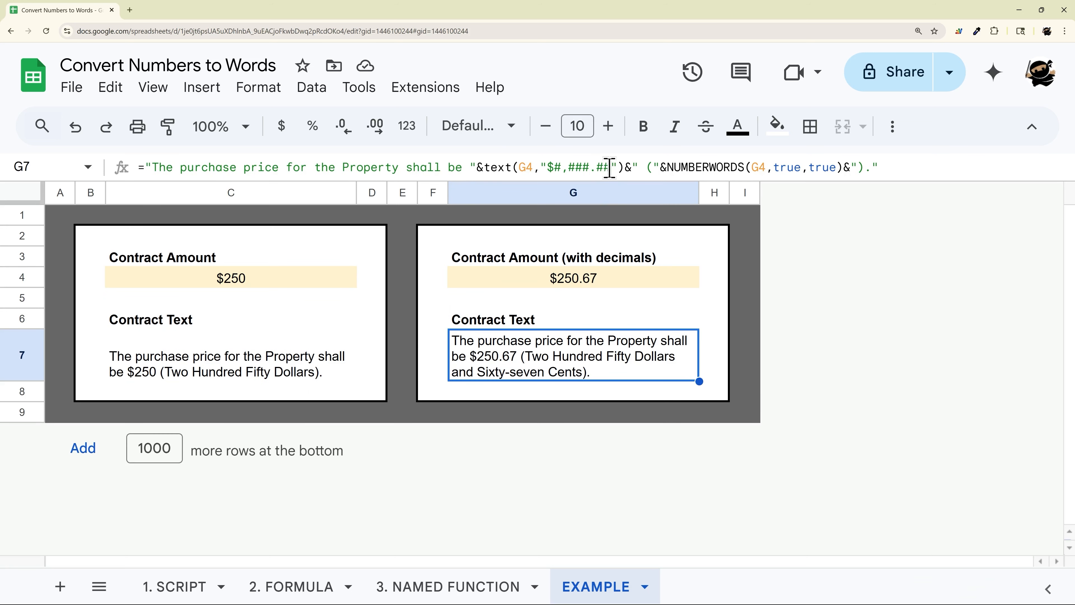
left_click(610, 168)
key("BackSpace")
key("BackSpace")
type("00")
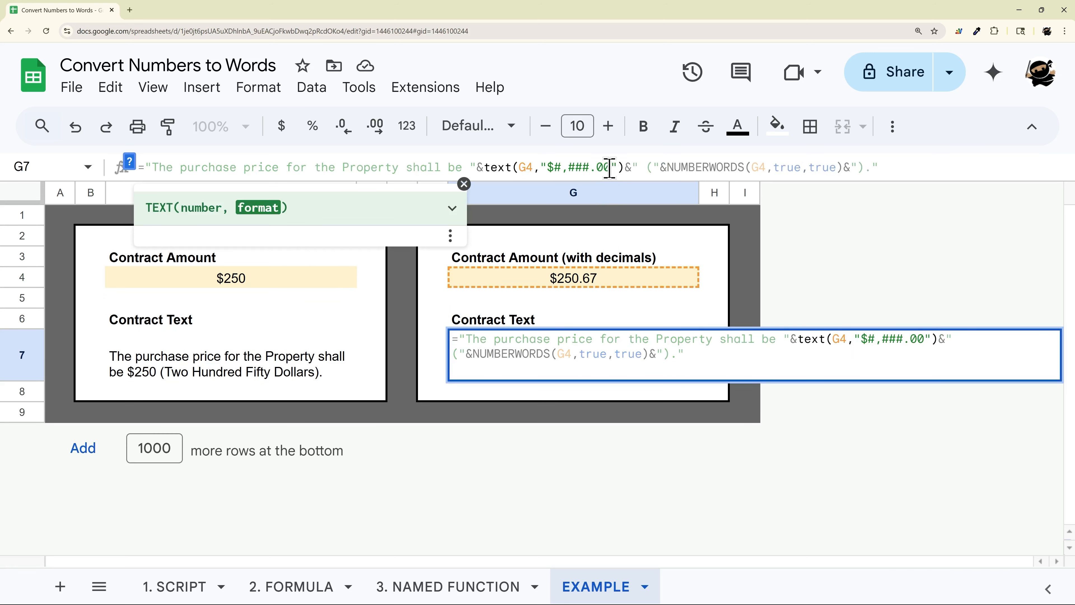
key("Return")
- Change the contract amount with decimals in G4 to 250.6
left_click(610, 282)
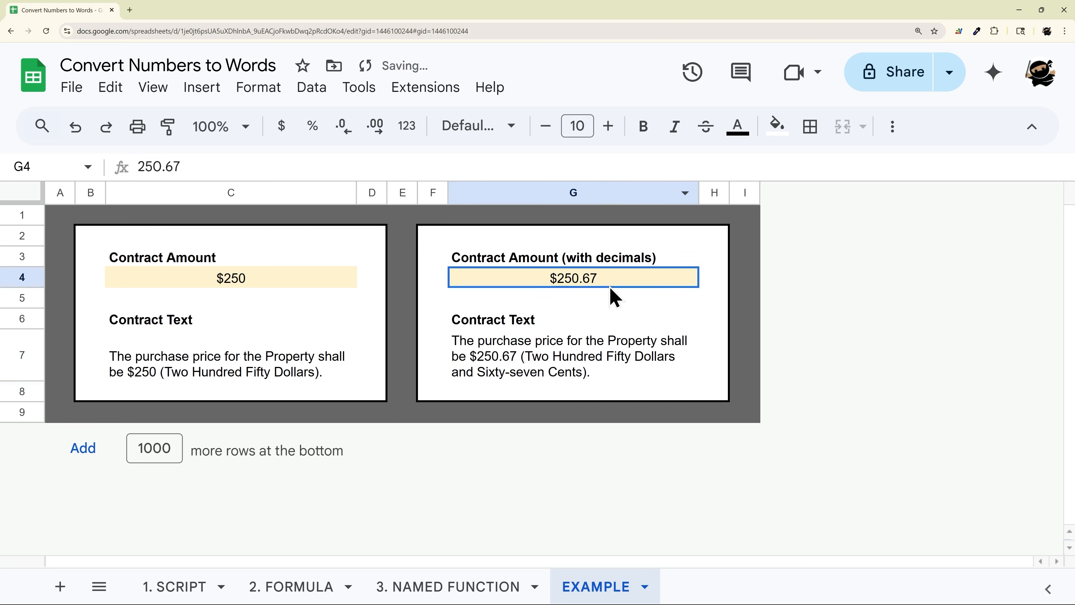
double_click(609, 286)
key("BackSpace")
left_click(593, 358)
double_click(593, 358)
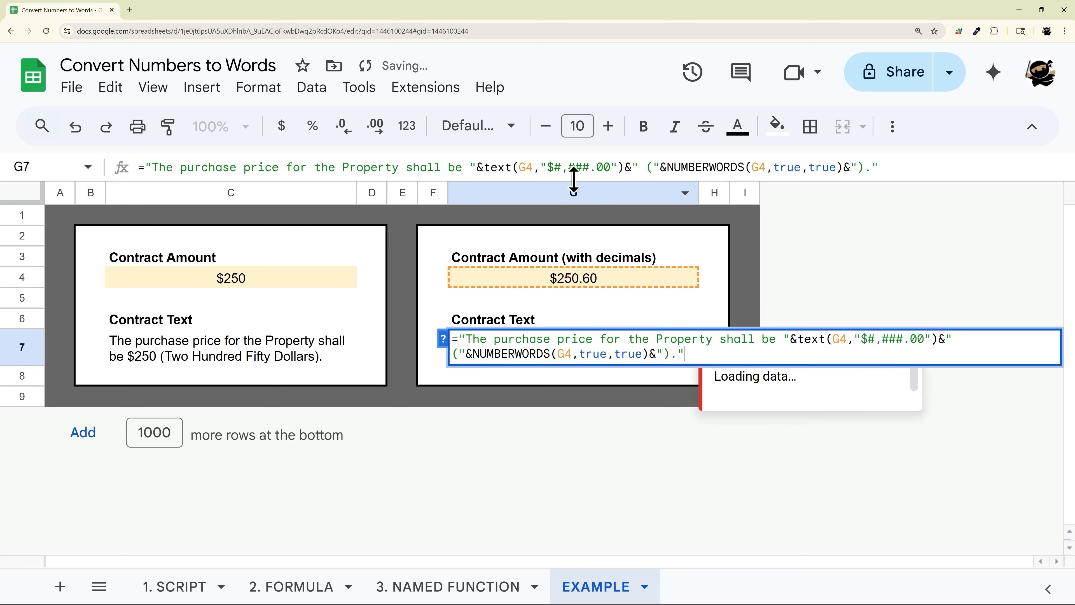
- Try the format "$#,###.##" in G7's formula again, then restore "$#,###.00"
left_click(610, 166)
key("BackSpace")
key("BackSpace")
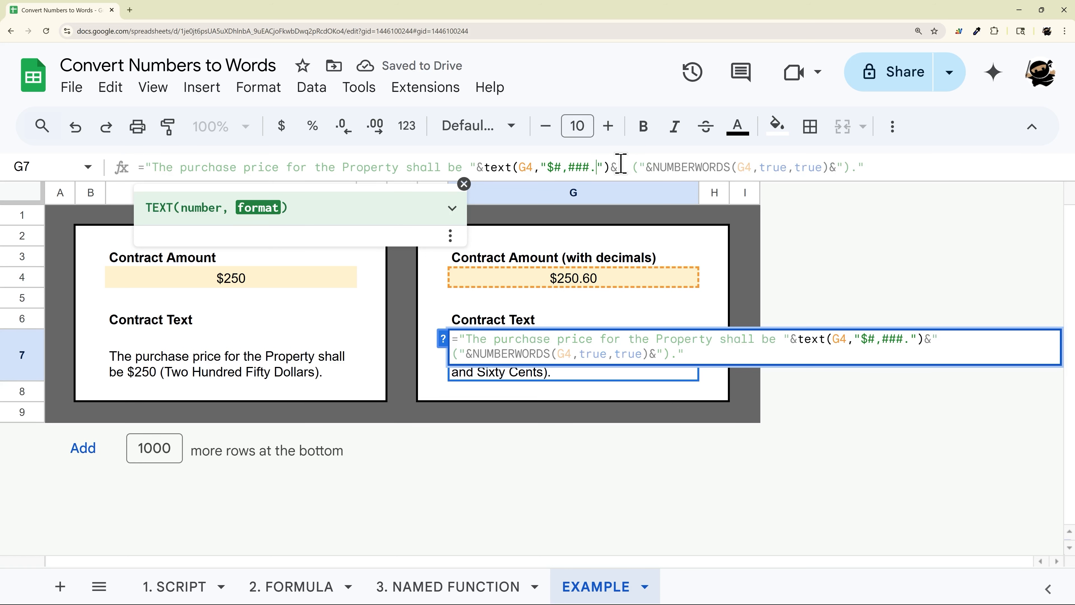
type("##")
key("Return")
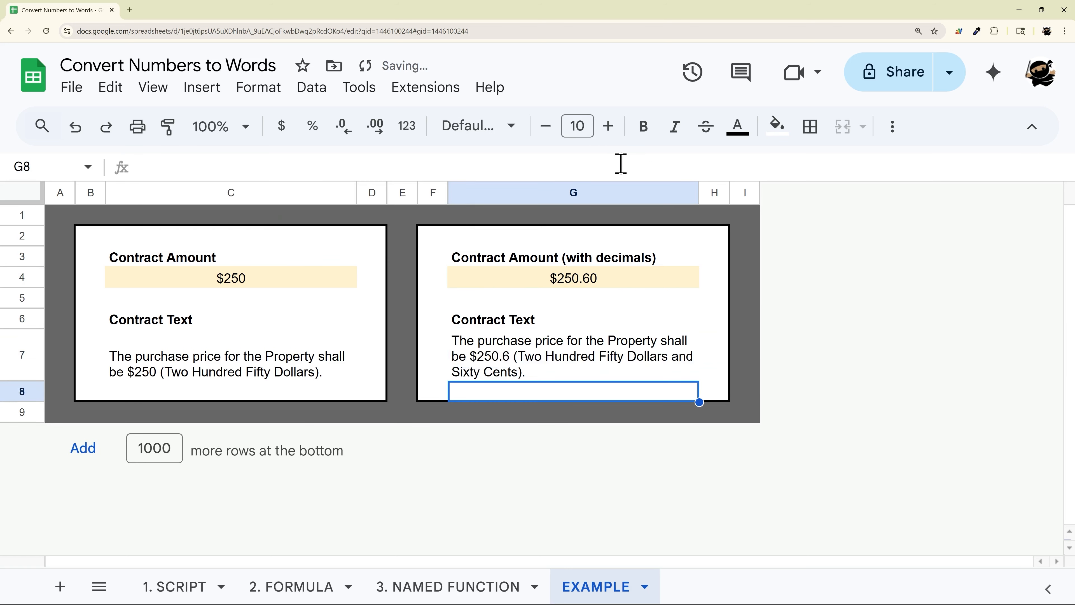
left_click(511, 357)
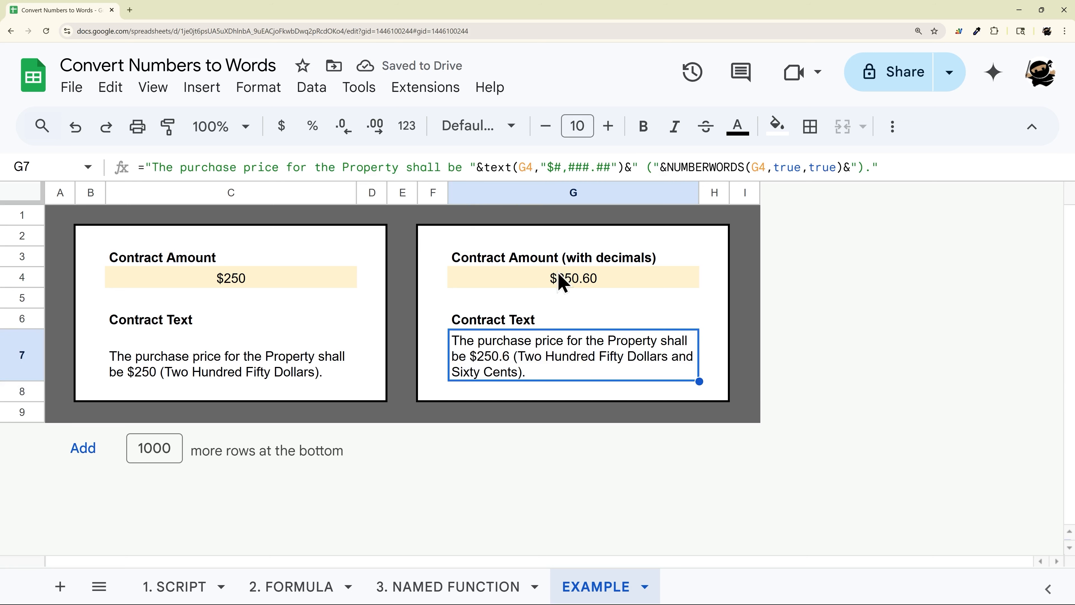
left_click(611, 166)
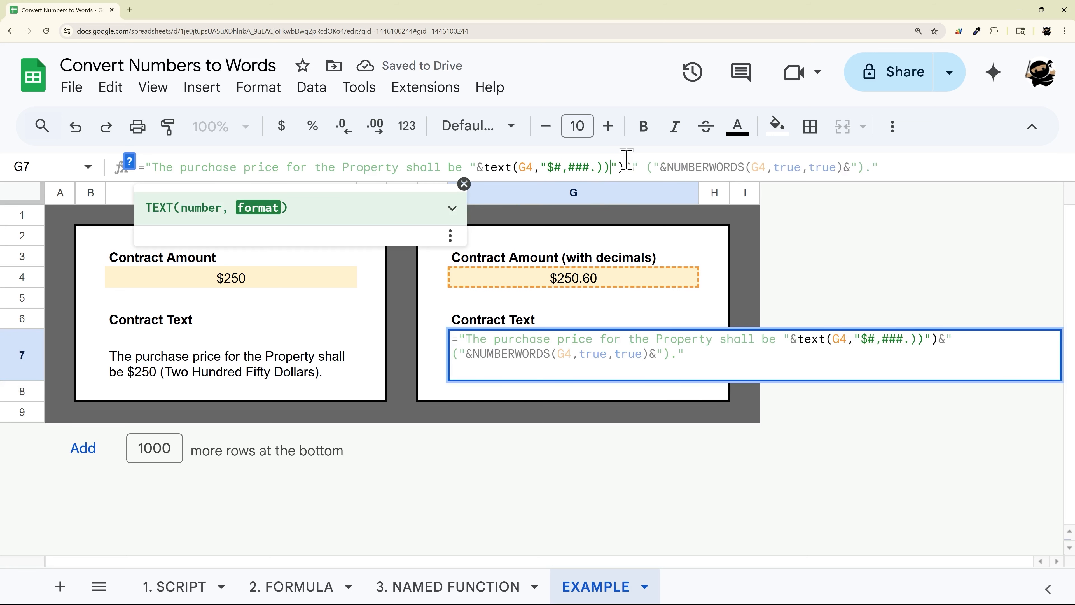
key("Return")
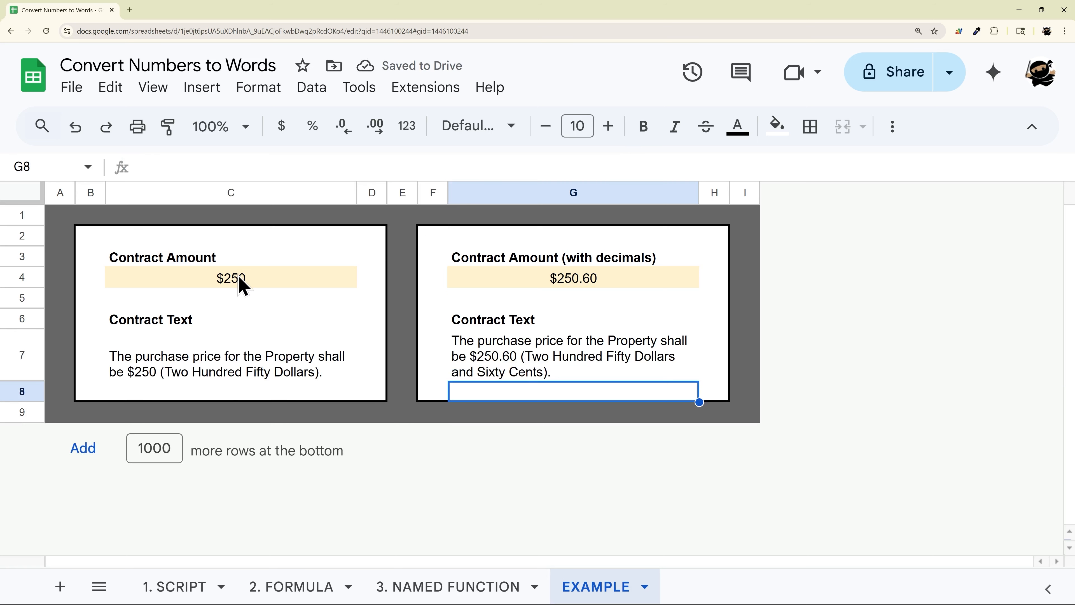
- Begin an IF in G7's formula before the TEXT call, testing whether round(G4)=G4
left_click_drag(240, 284, 244, 375)
double_click(579, 364)
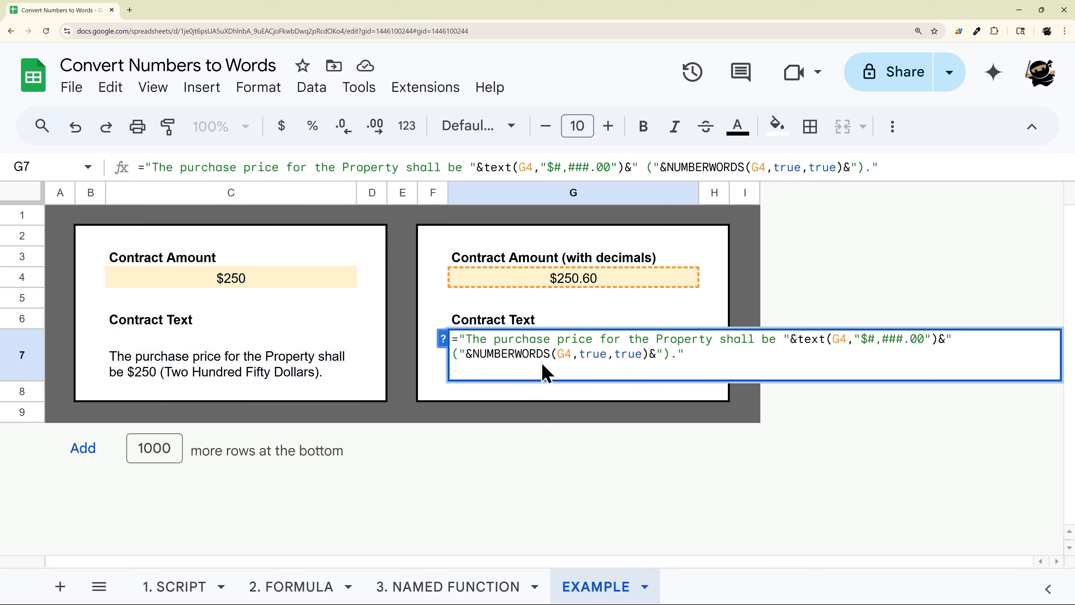
left_click(800, 340)
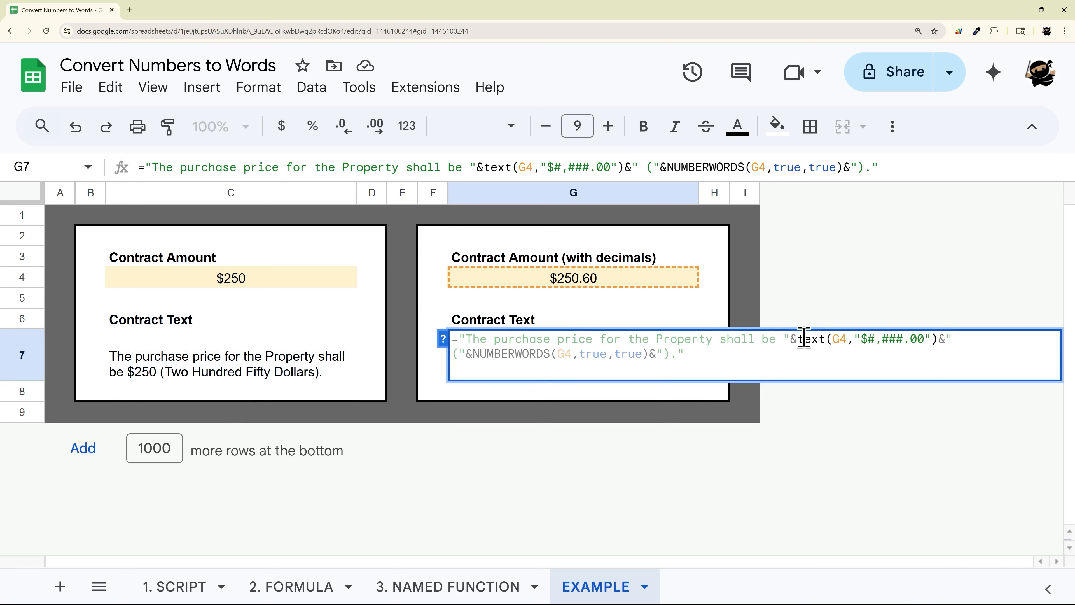
type("IF(")
type("round(G5")
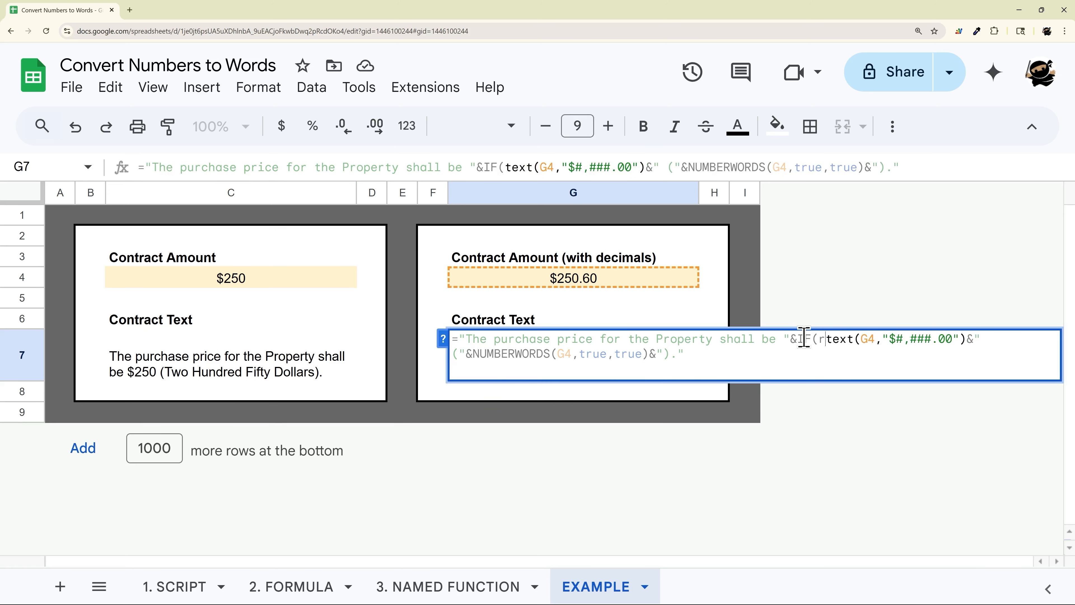
key("BackSpace")
type("4)=G")
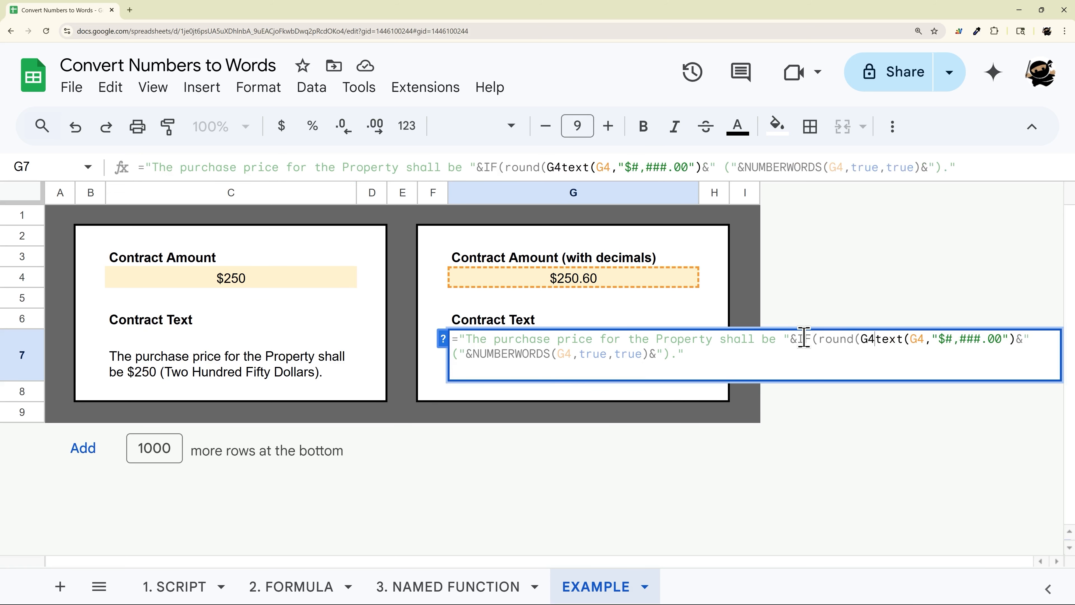
type("4")
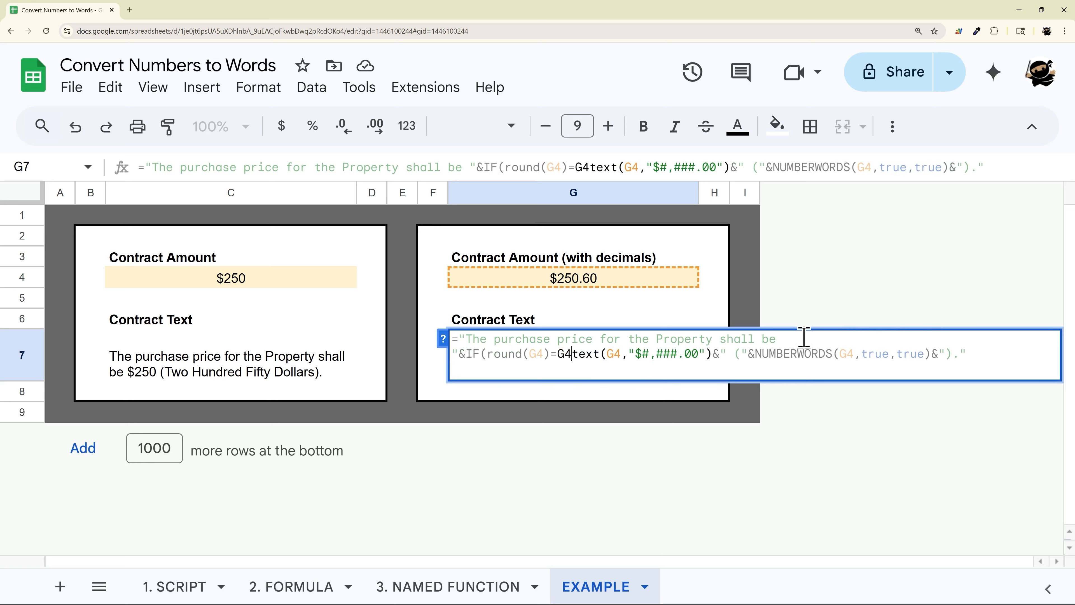
type(",")
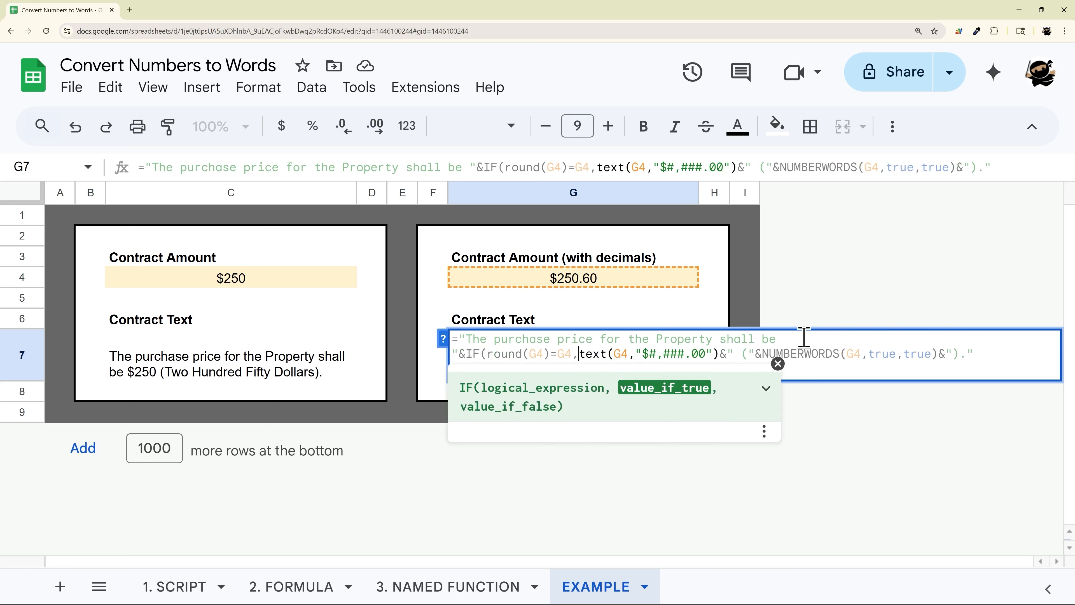
type("text(G4")
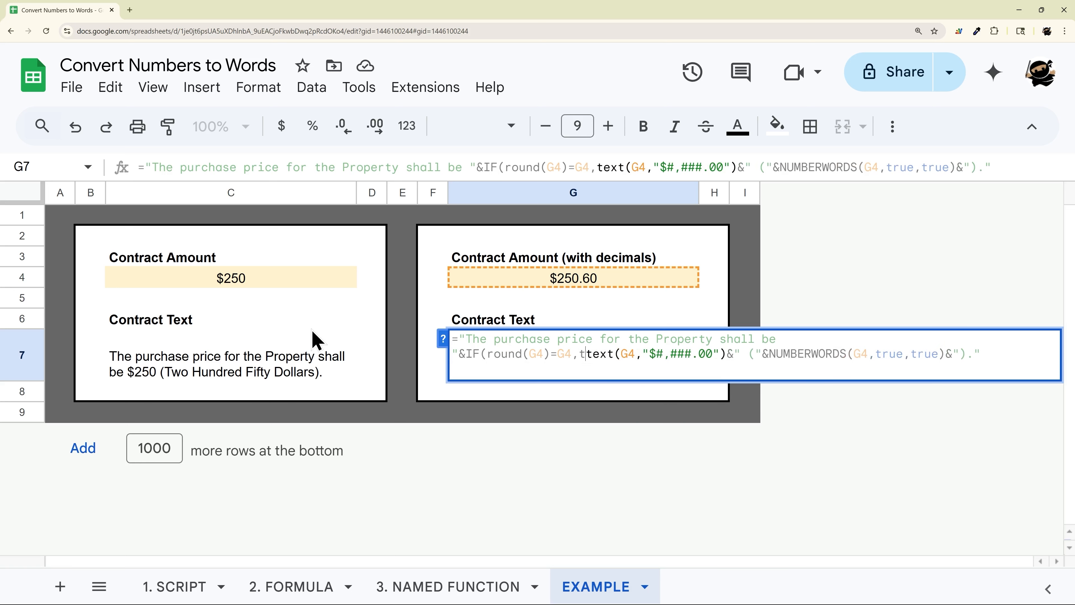
type(",\"$")
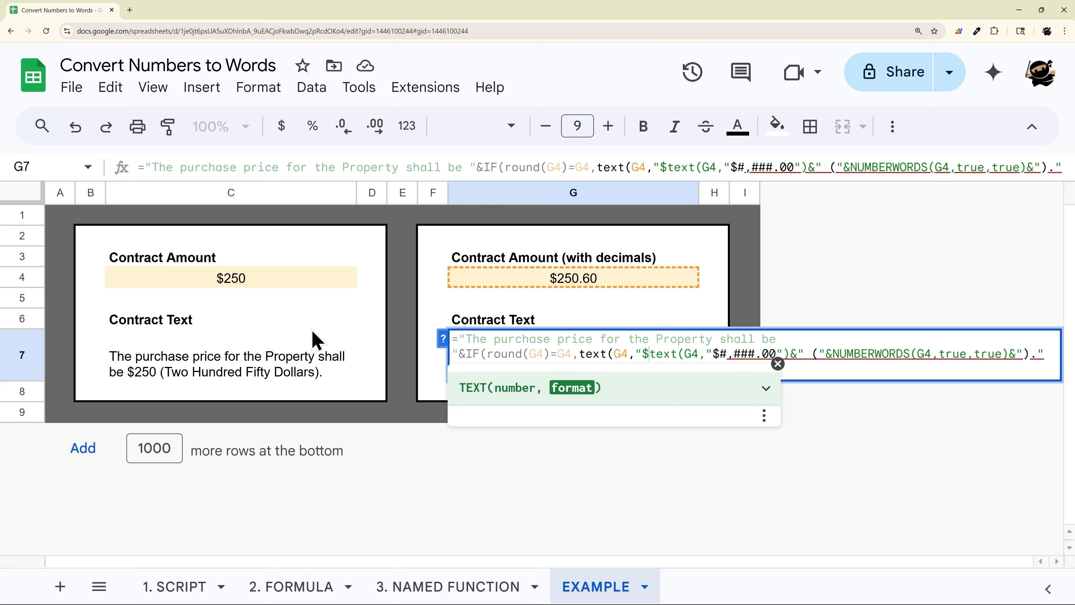
type("#,###\"")
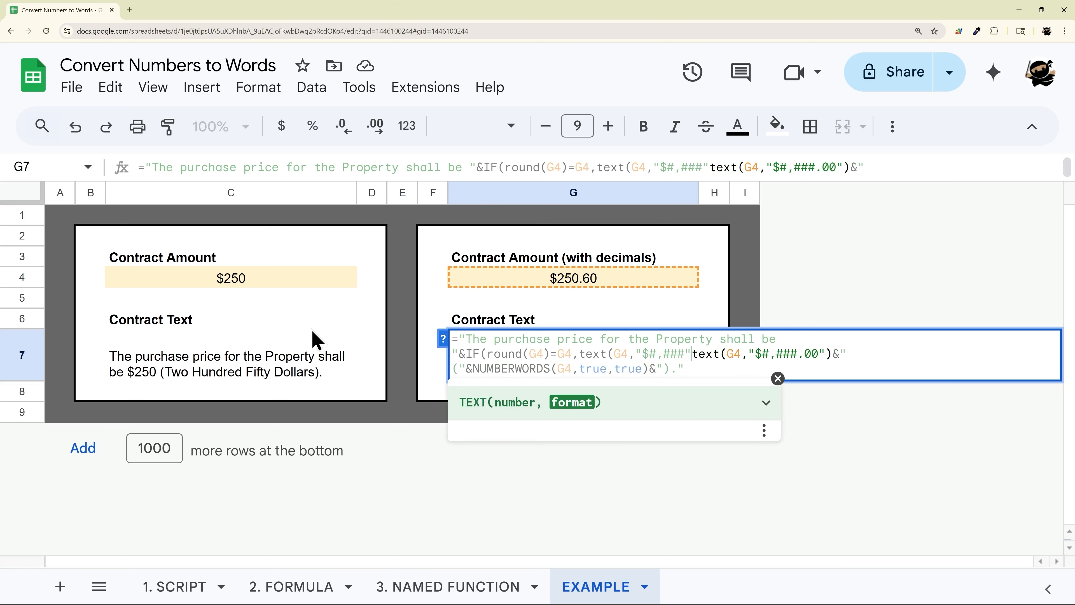
type("),")
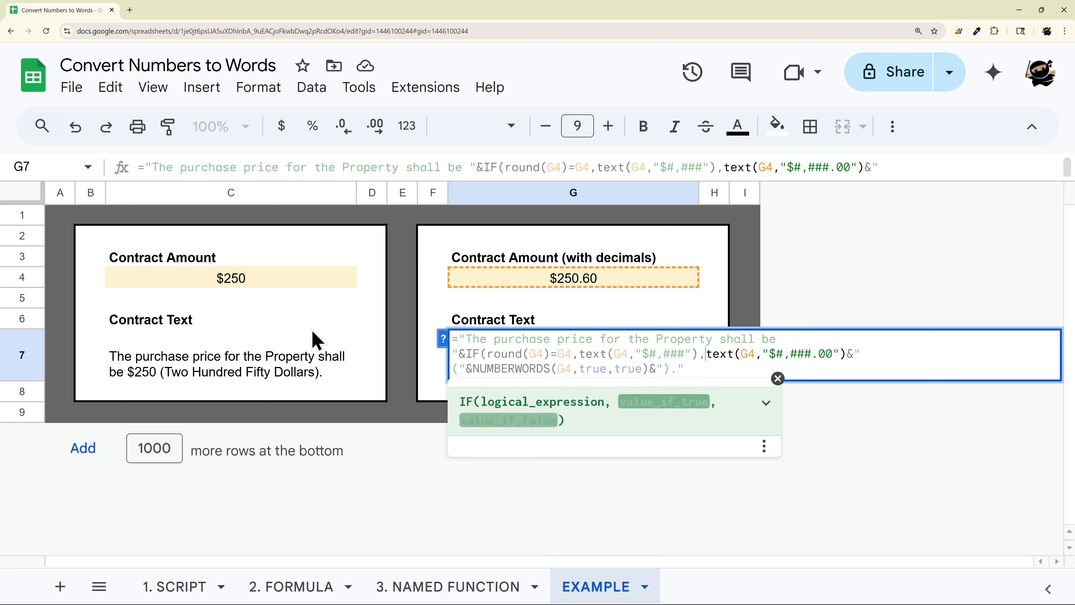
- Add text(G4,"$#,###") as the IF's true branch and close the IF after the "$#,###.00" TEXT call
left_click(843, 353)
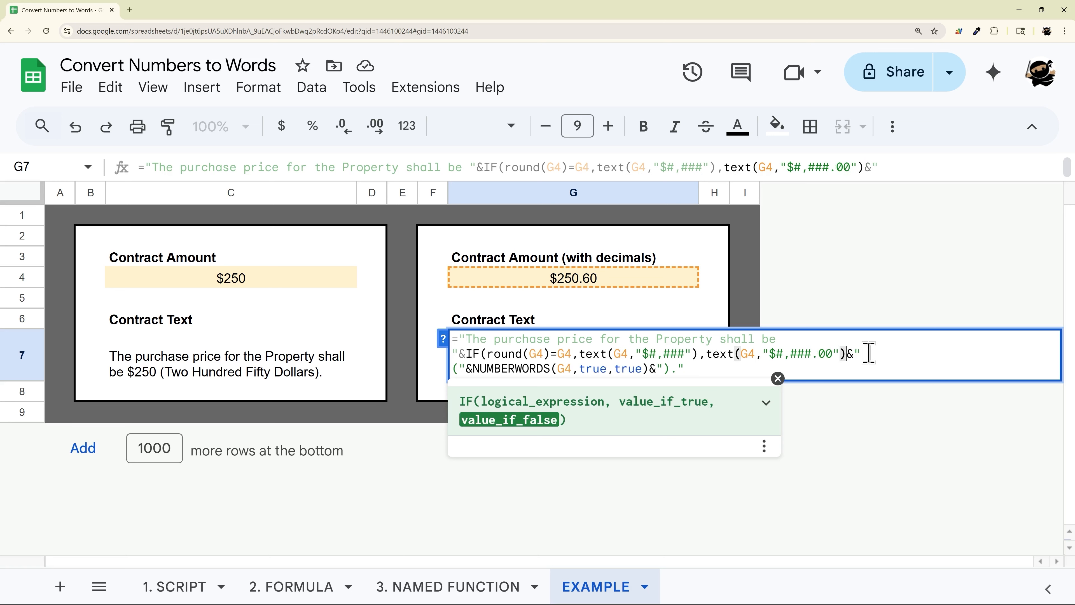
type(")")
key("Return")
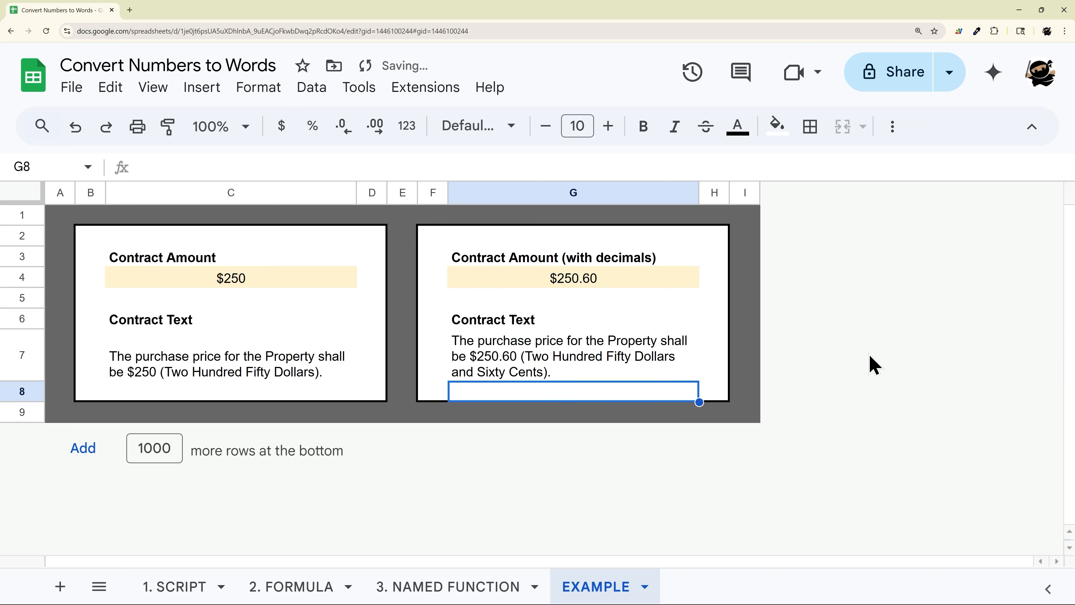
- Change the contract amount with decimals in G4 to 250
double_click(611, 279)
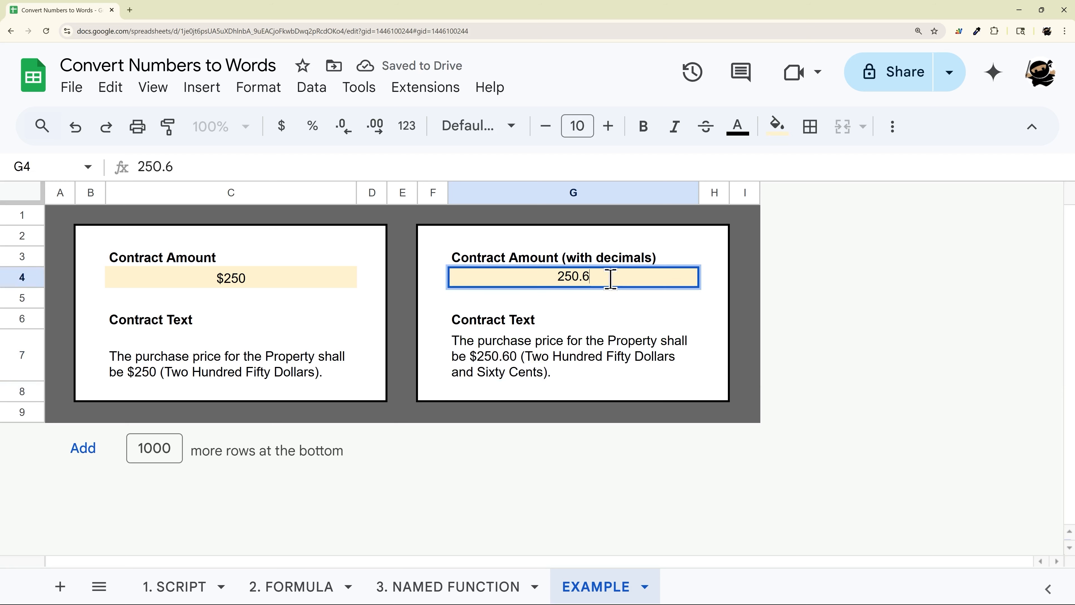
key("BackSpace")
key("Return")
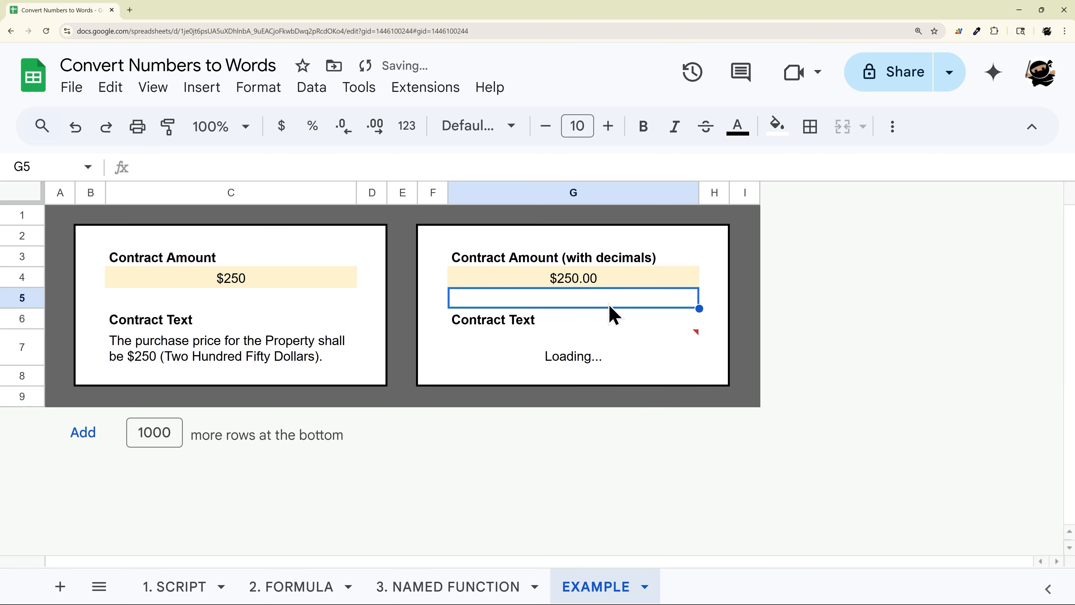
- Compare the formulas in G7 and C7, examining the two IF branches in G7
left_click(527, 363)
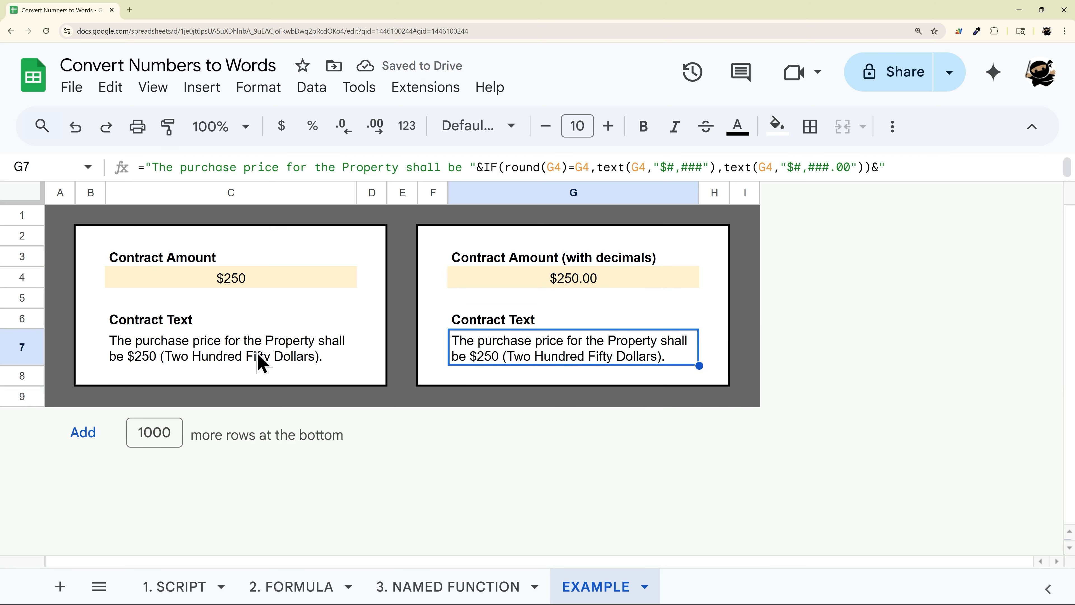
left_click(214, 355)
left_click(557, 356)
left_click_drag(598, 167, 726, 163)
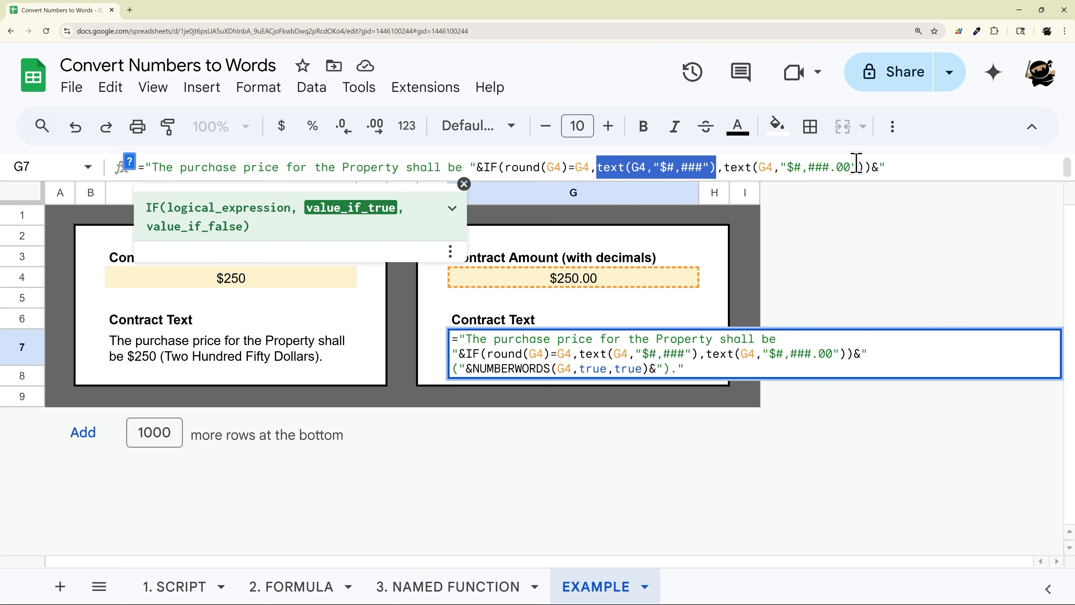
left_click_drag(864, 166, 724, 166)
left_click(234, 345)
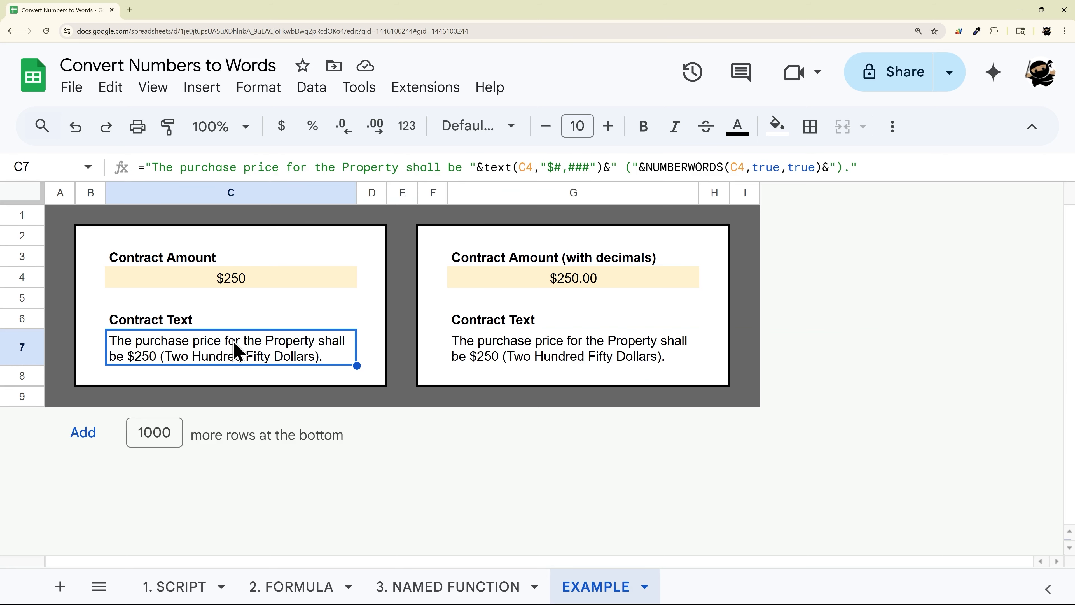